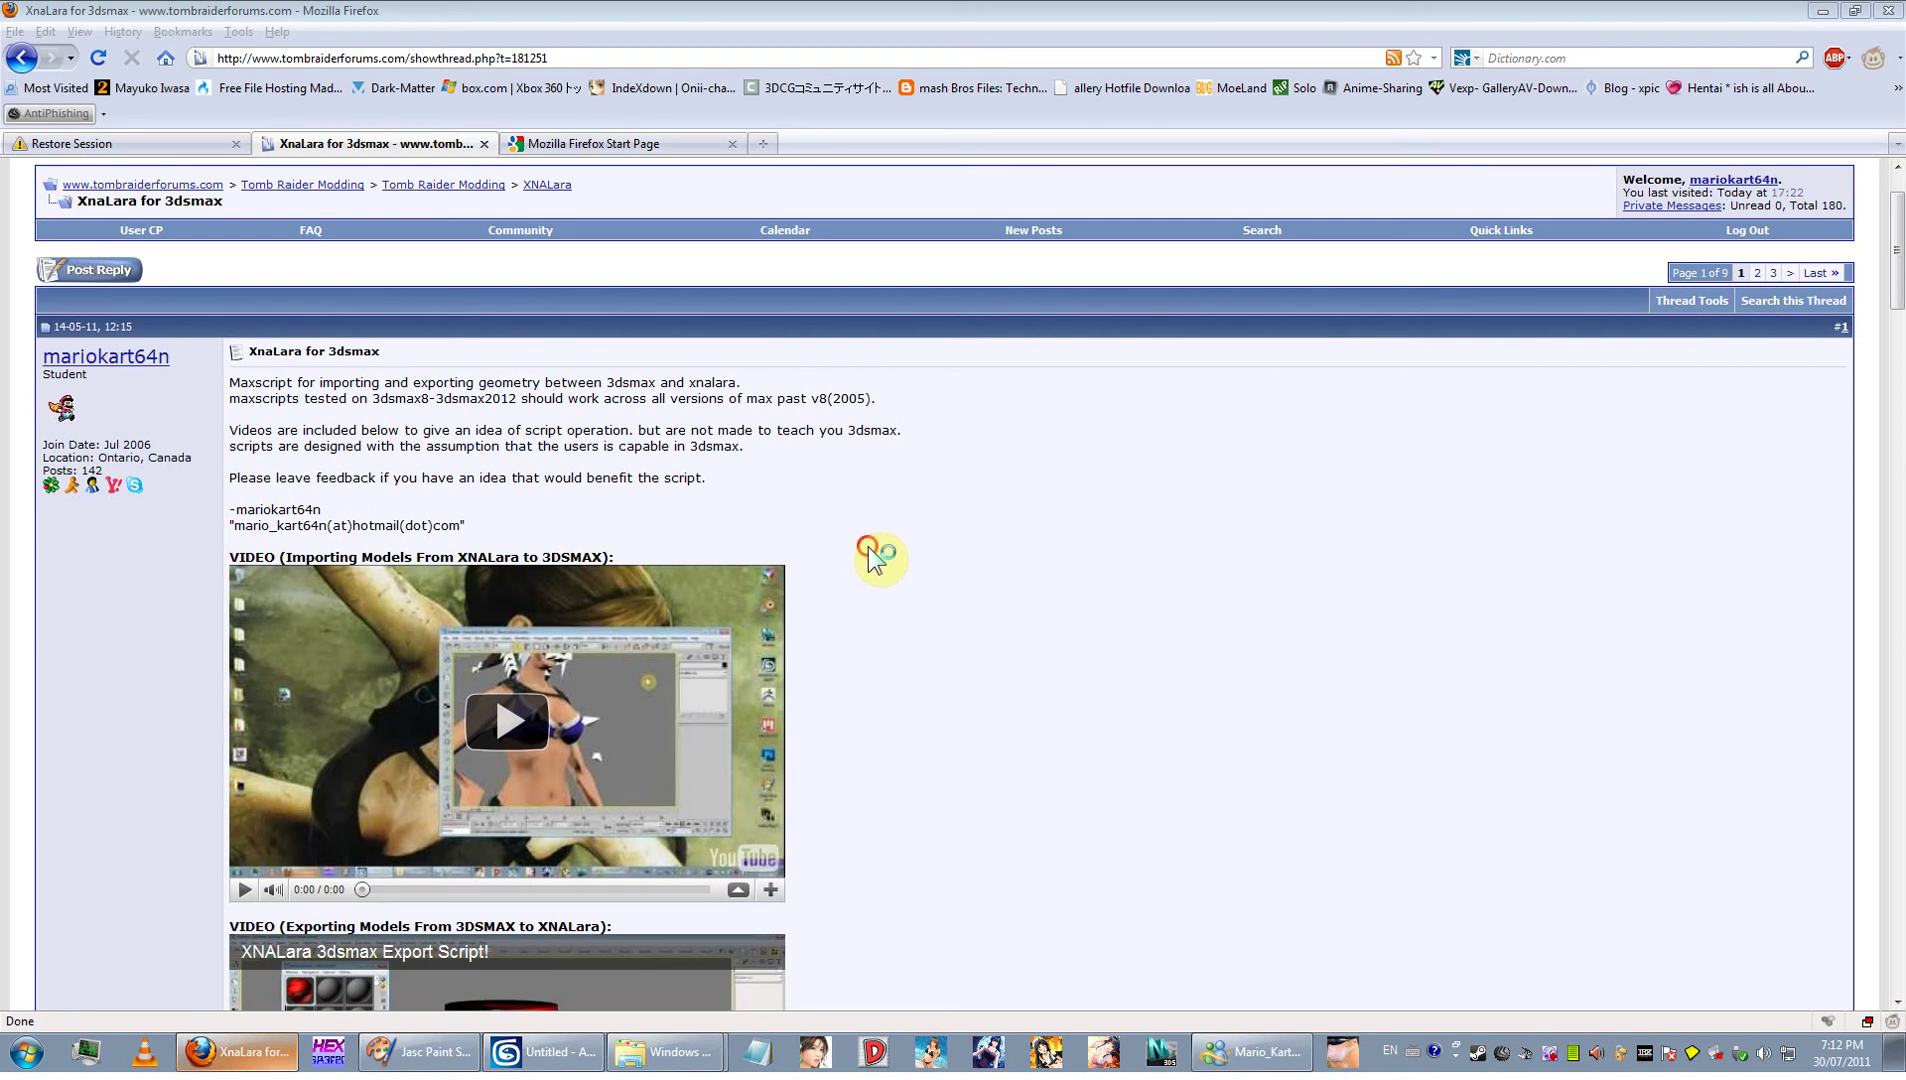
# Examine the XnaLara for 3dsmax forum post, including its introduction, the model import video and the MAXScript download links.
pyautogui.moveTo(548, 430); pyautogui.dragTo(314, 430)
pyautogui.scroll(-2, 738, 468)
pyautogui.scroll(-6, 983, 438)
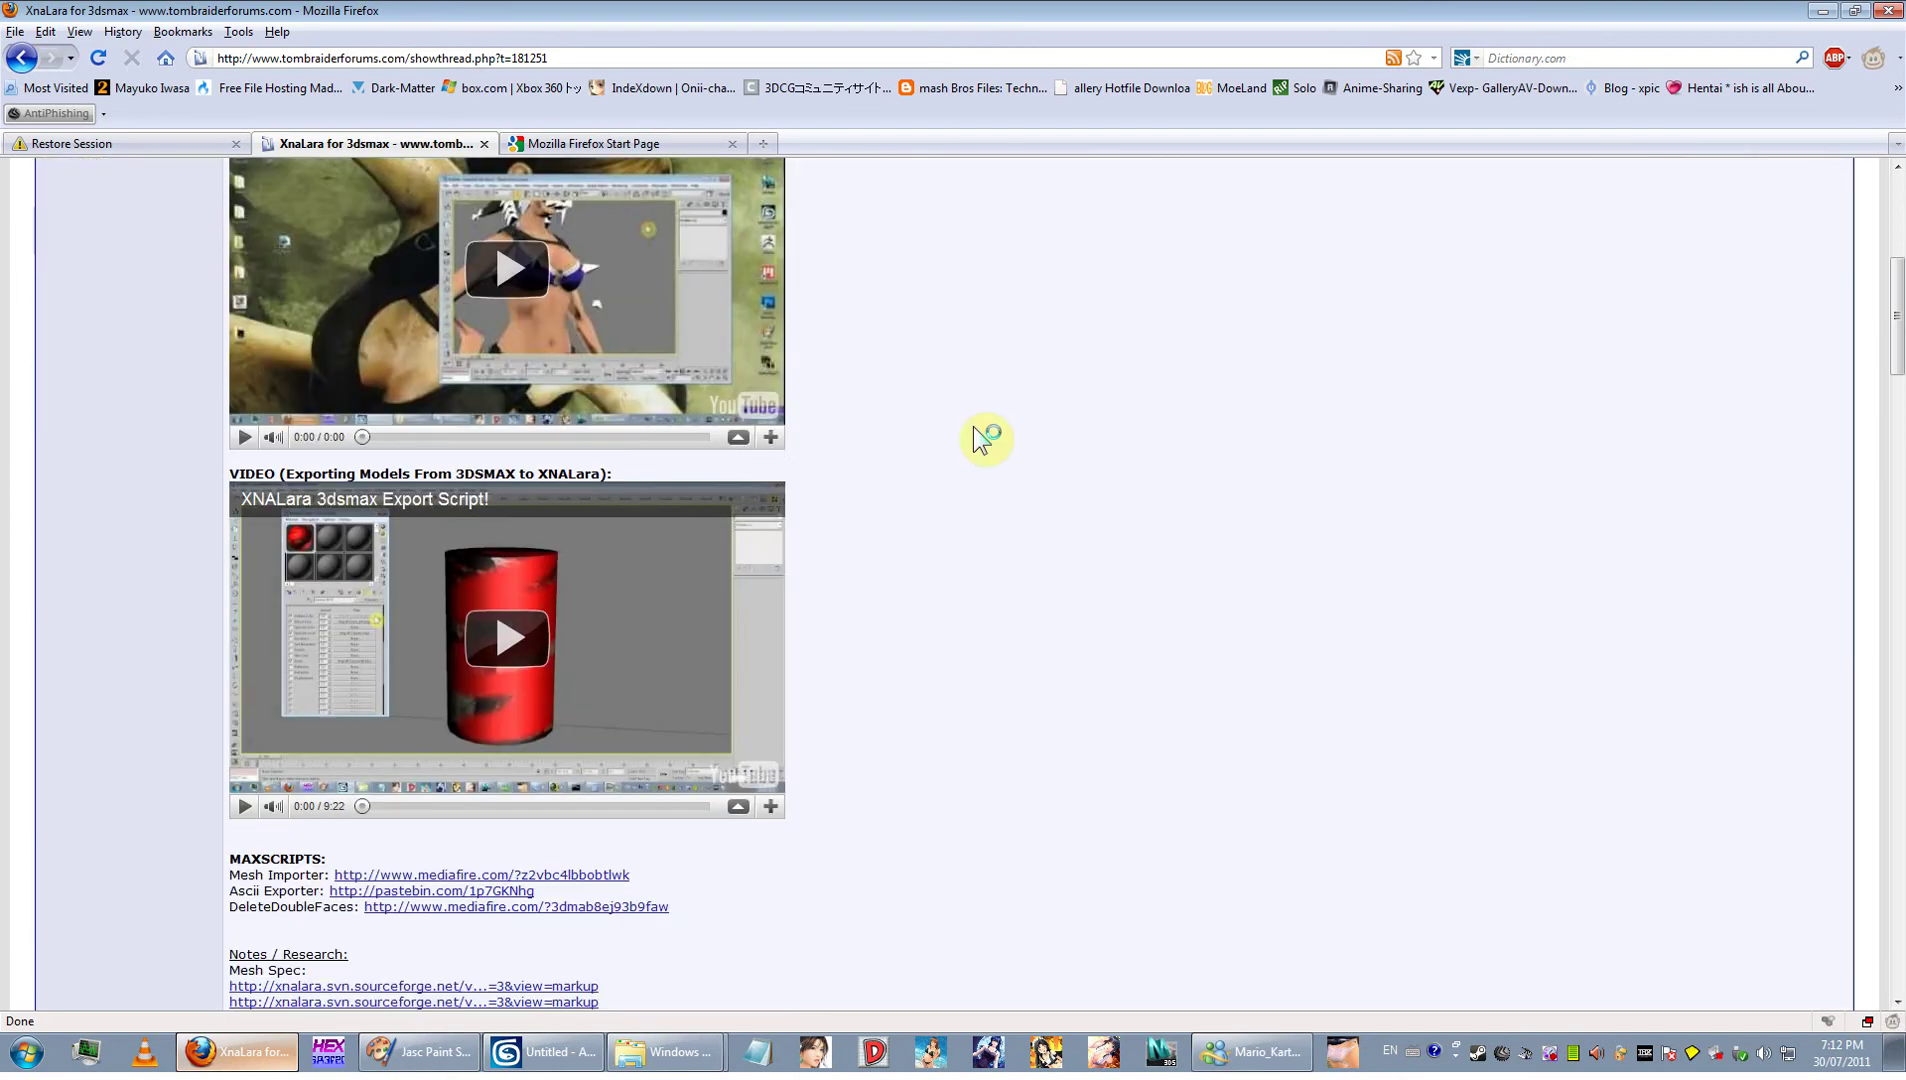
pyautogui.click(557, 1066)
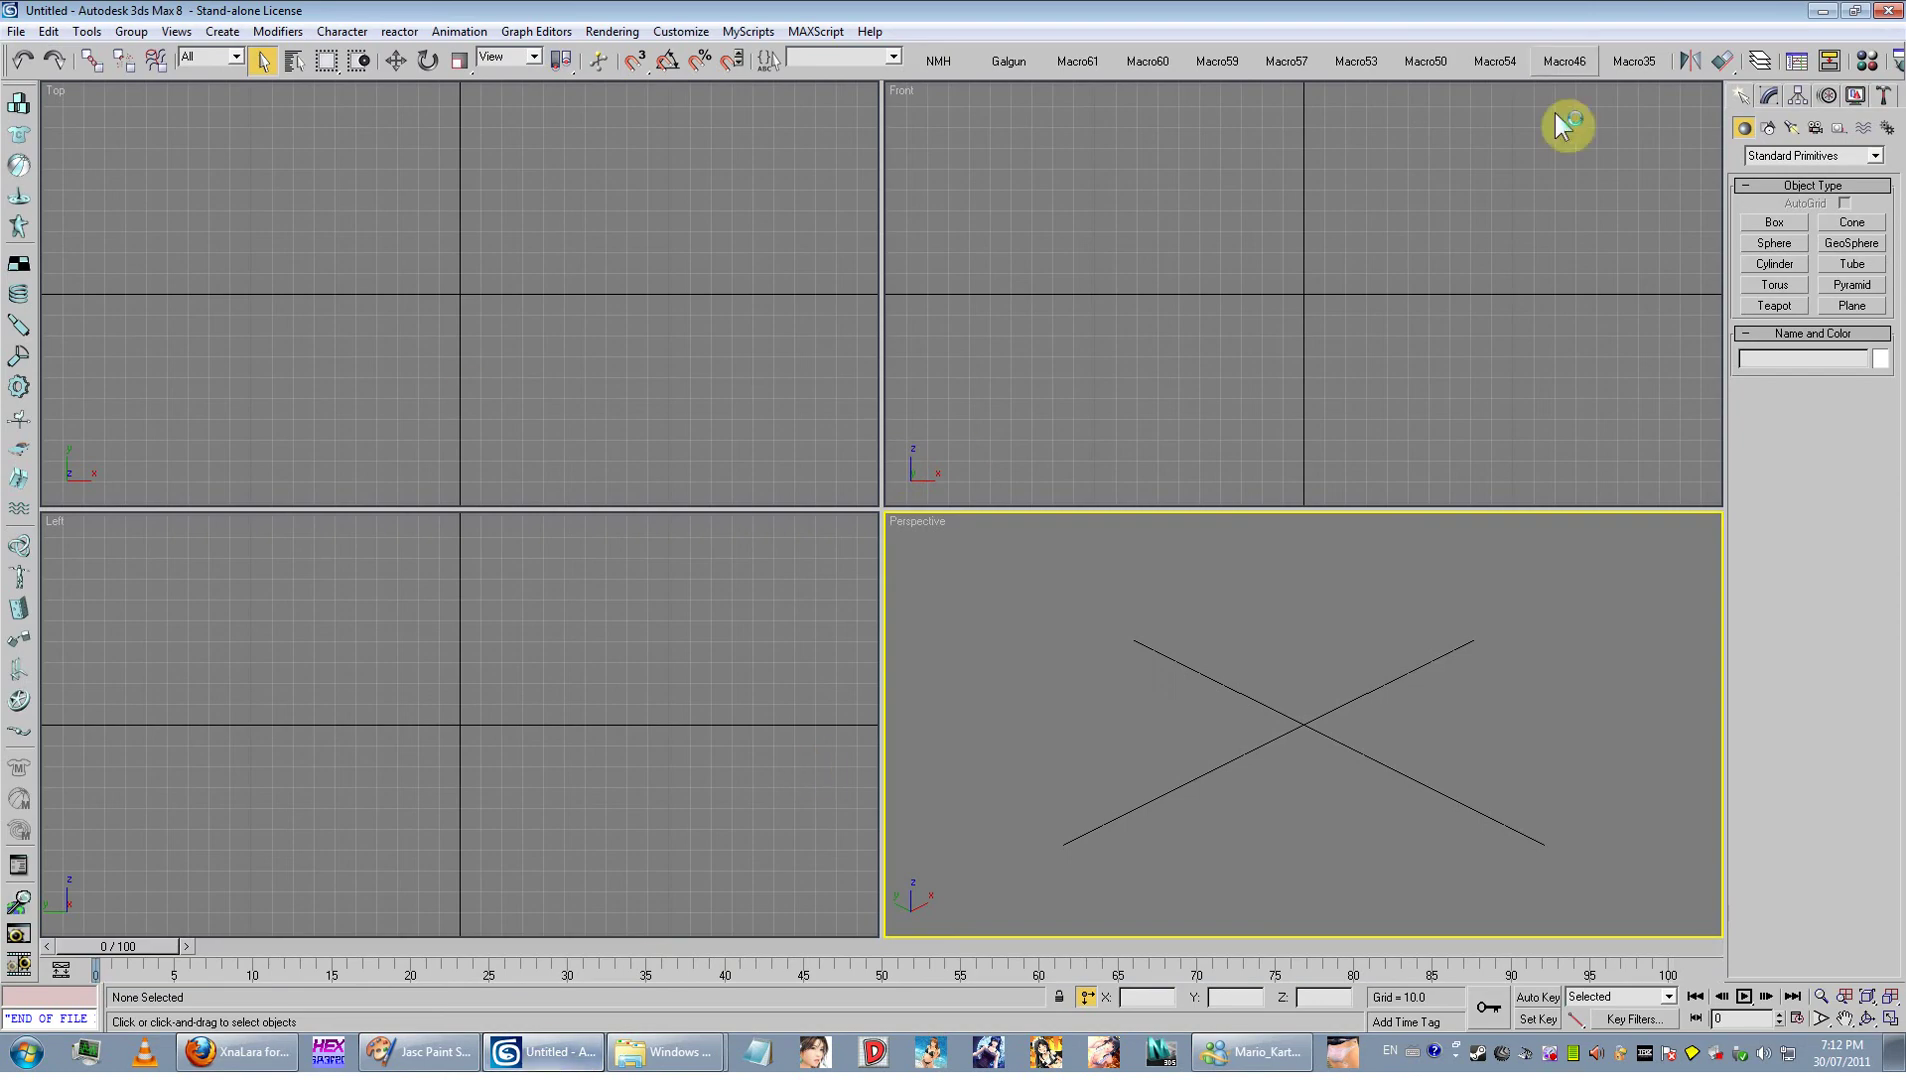
pyautogui.click(1826, 10)
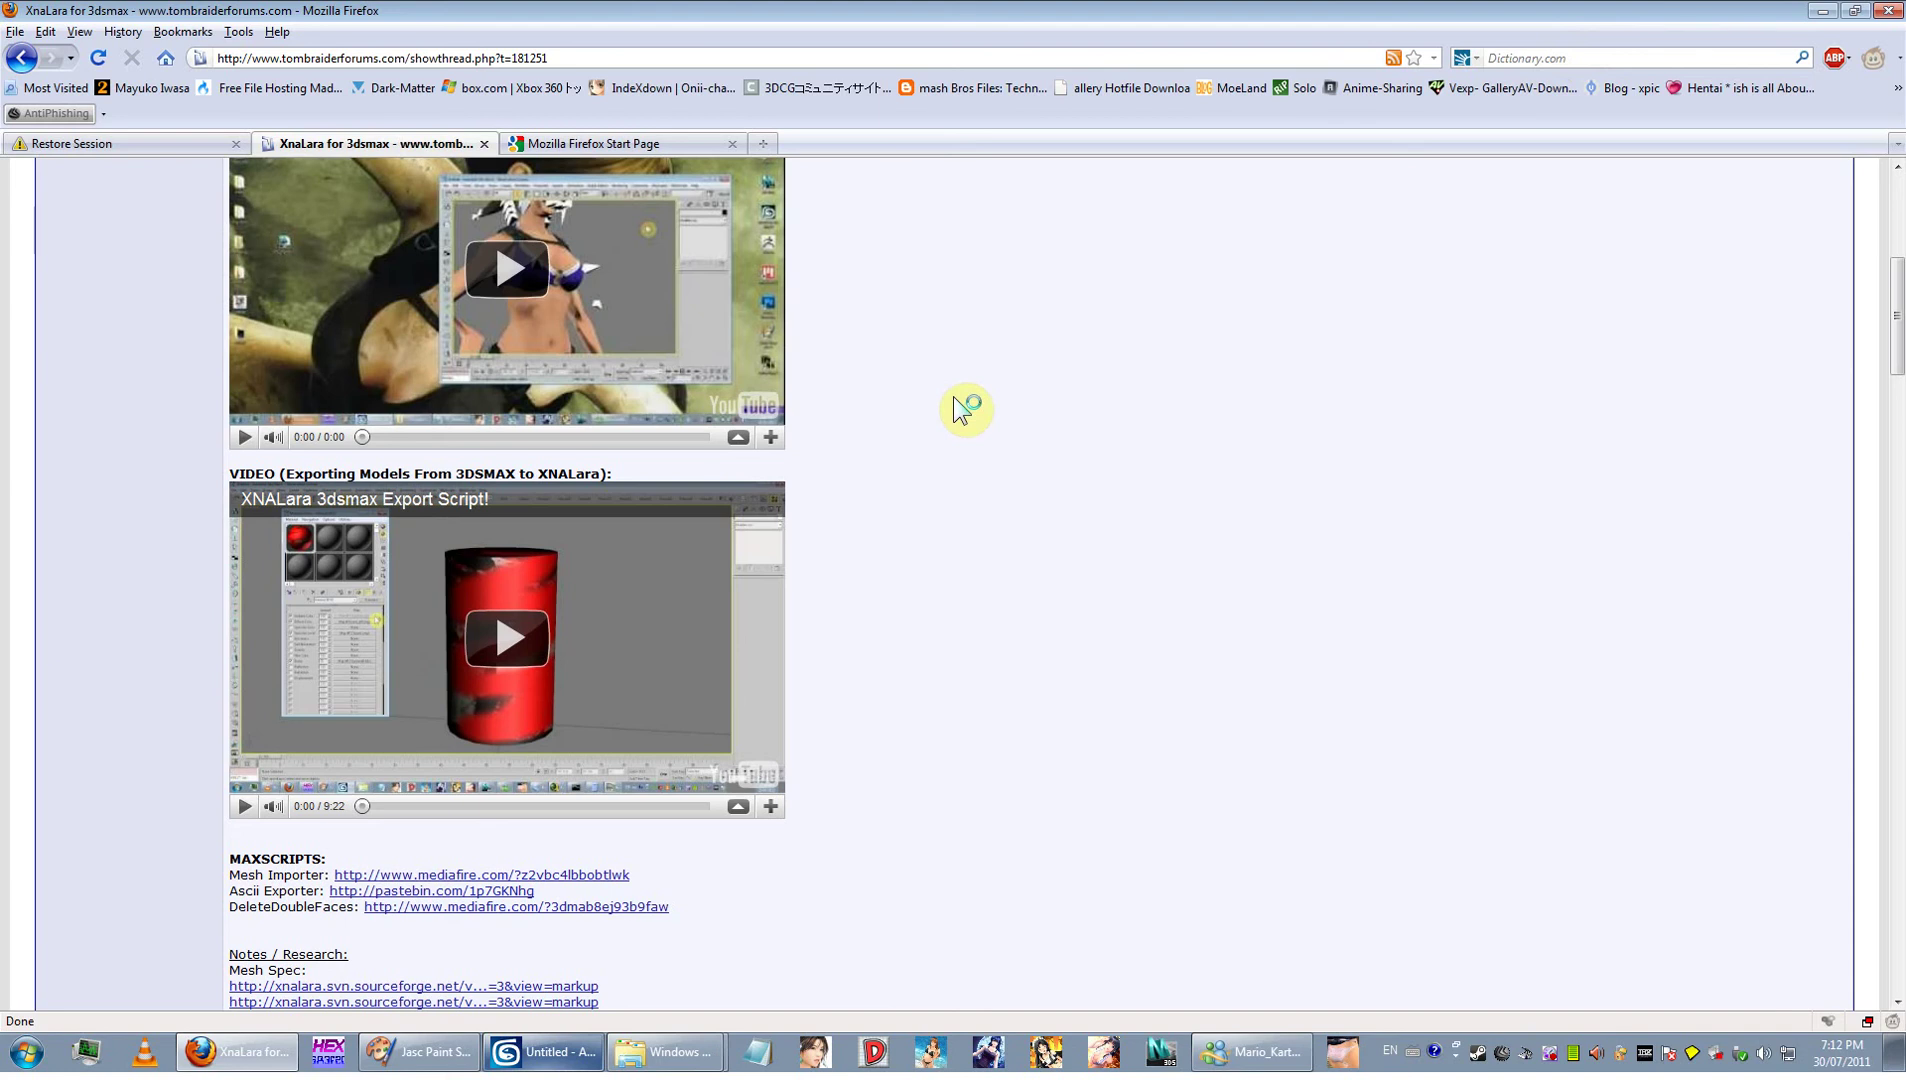
pyautogui.scroll(4, 960, 408)
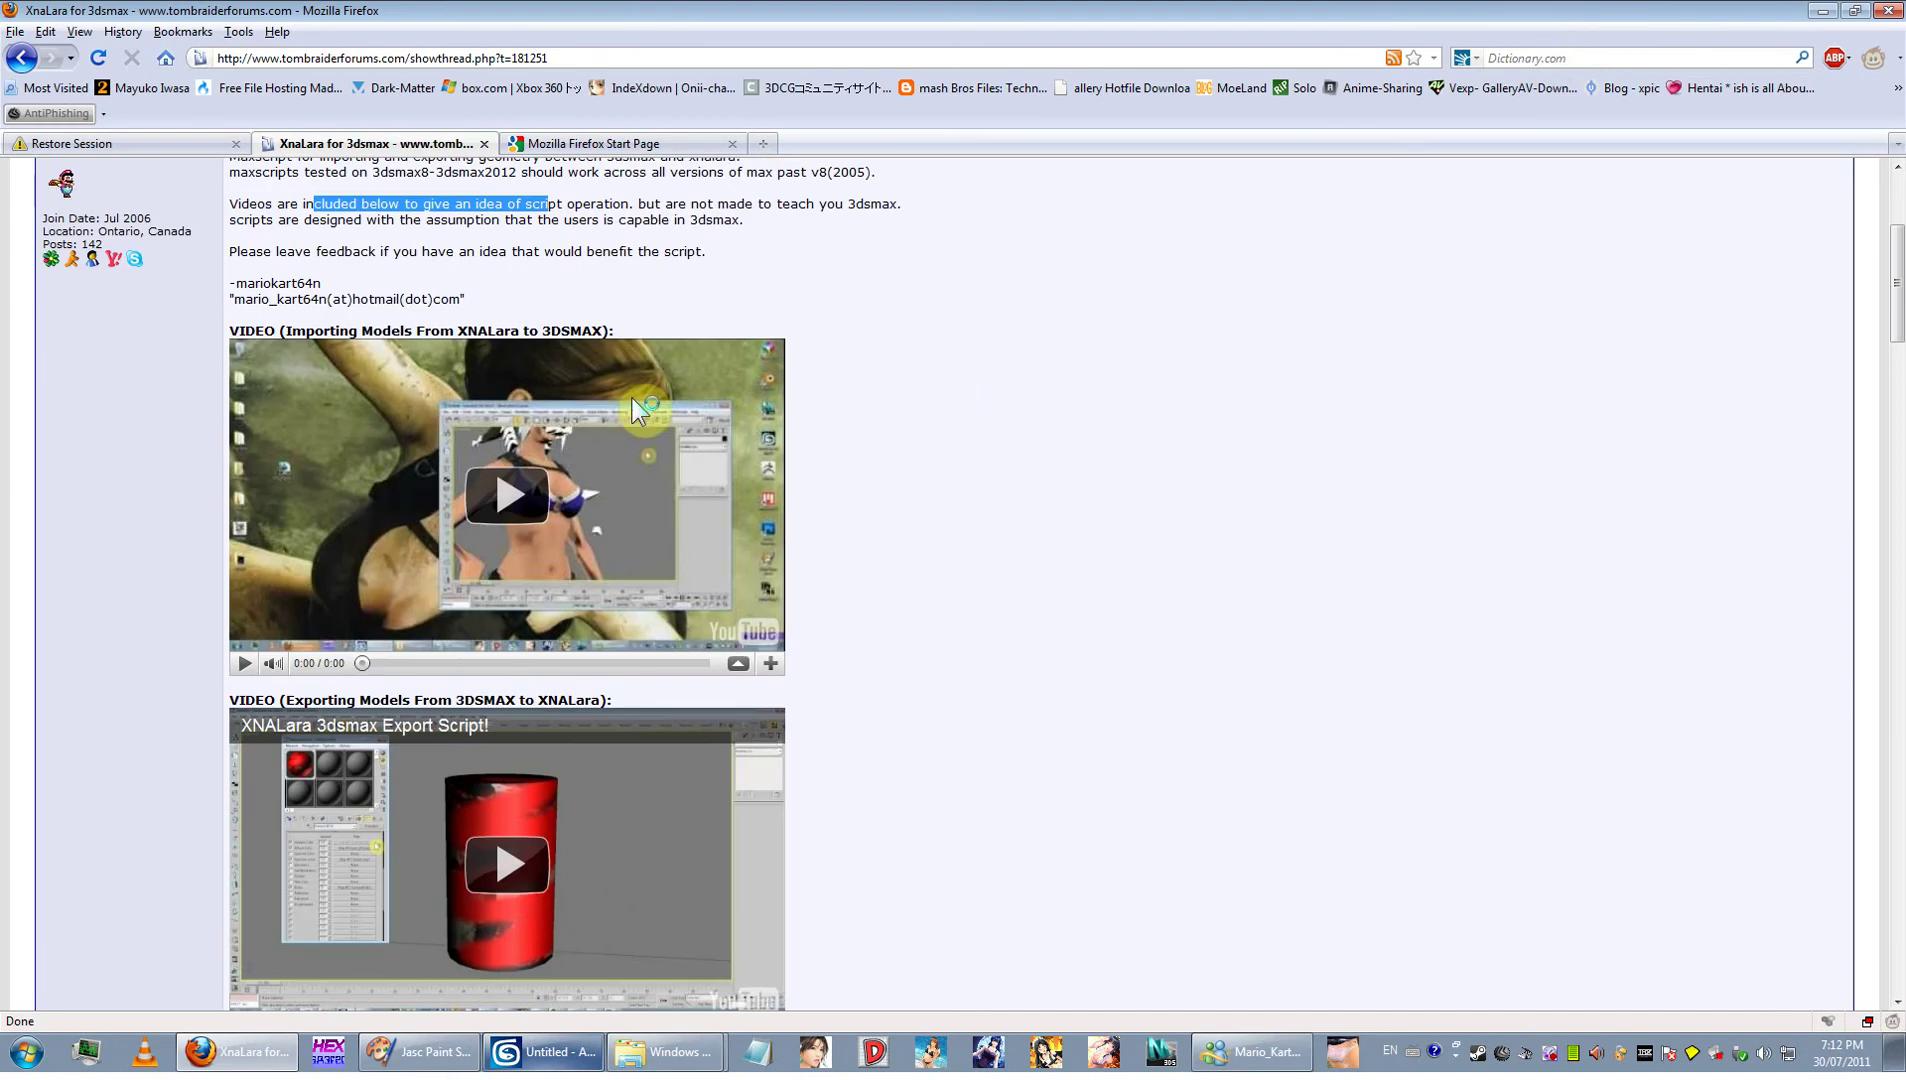
pyautogui.scroll(-4, 1010, 540)
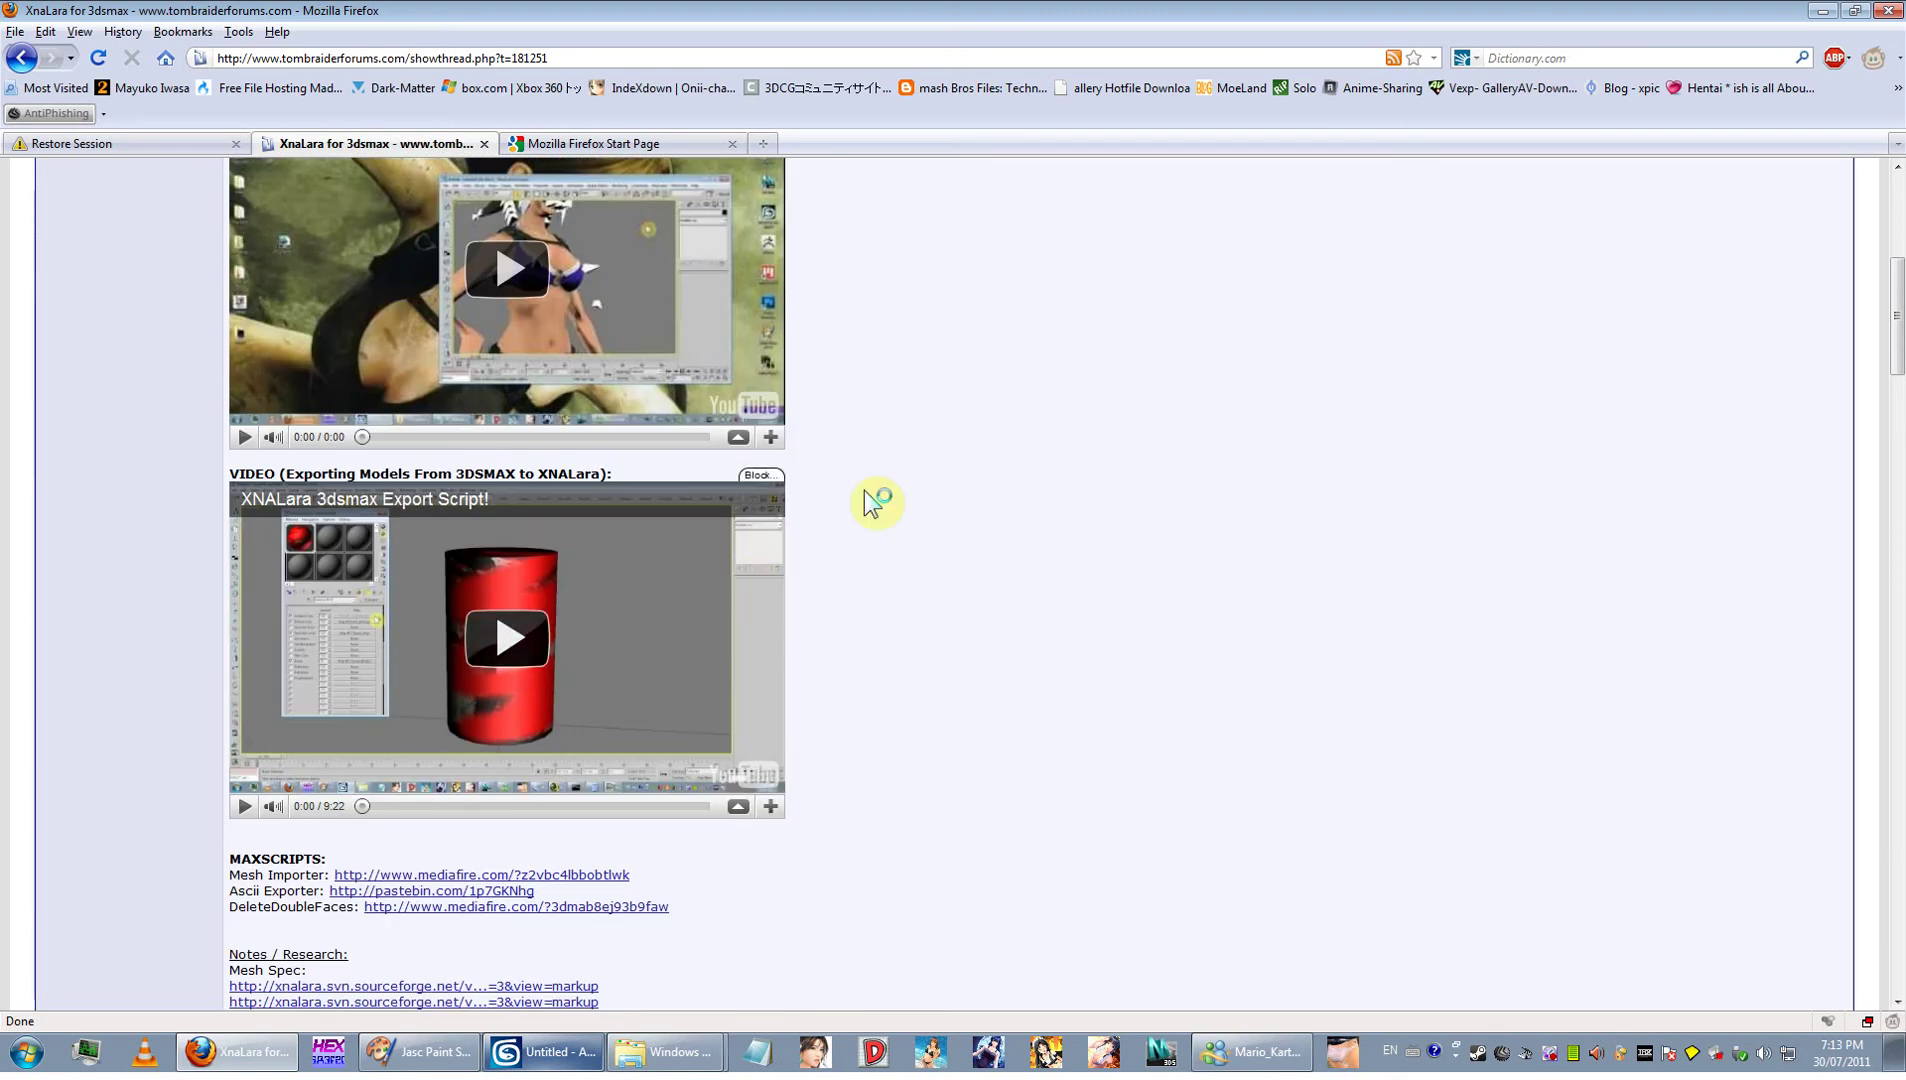
pyautogui.scroll(2, 952, 449)
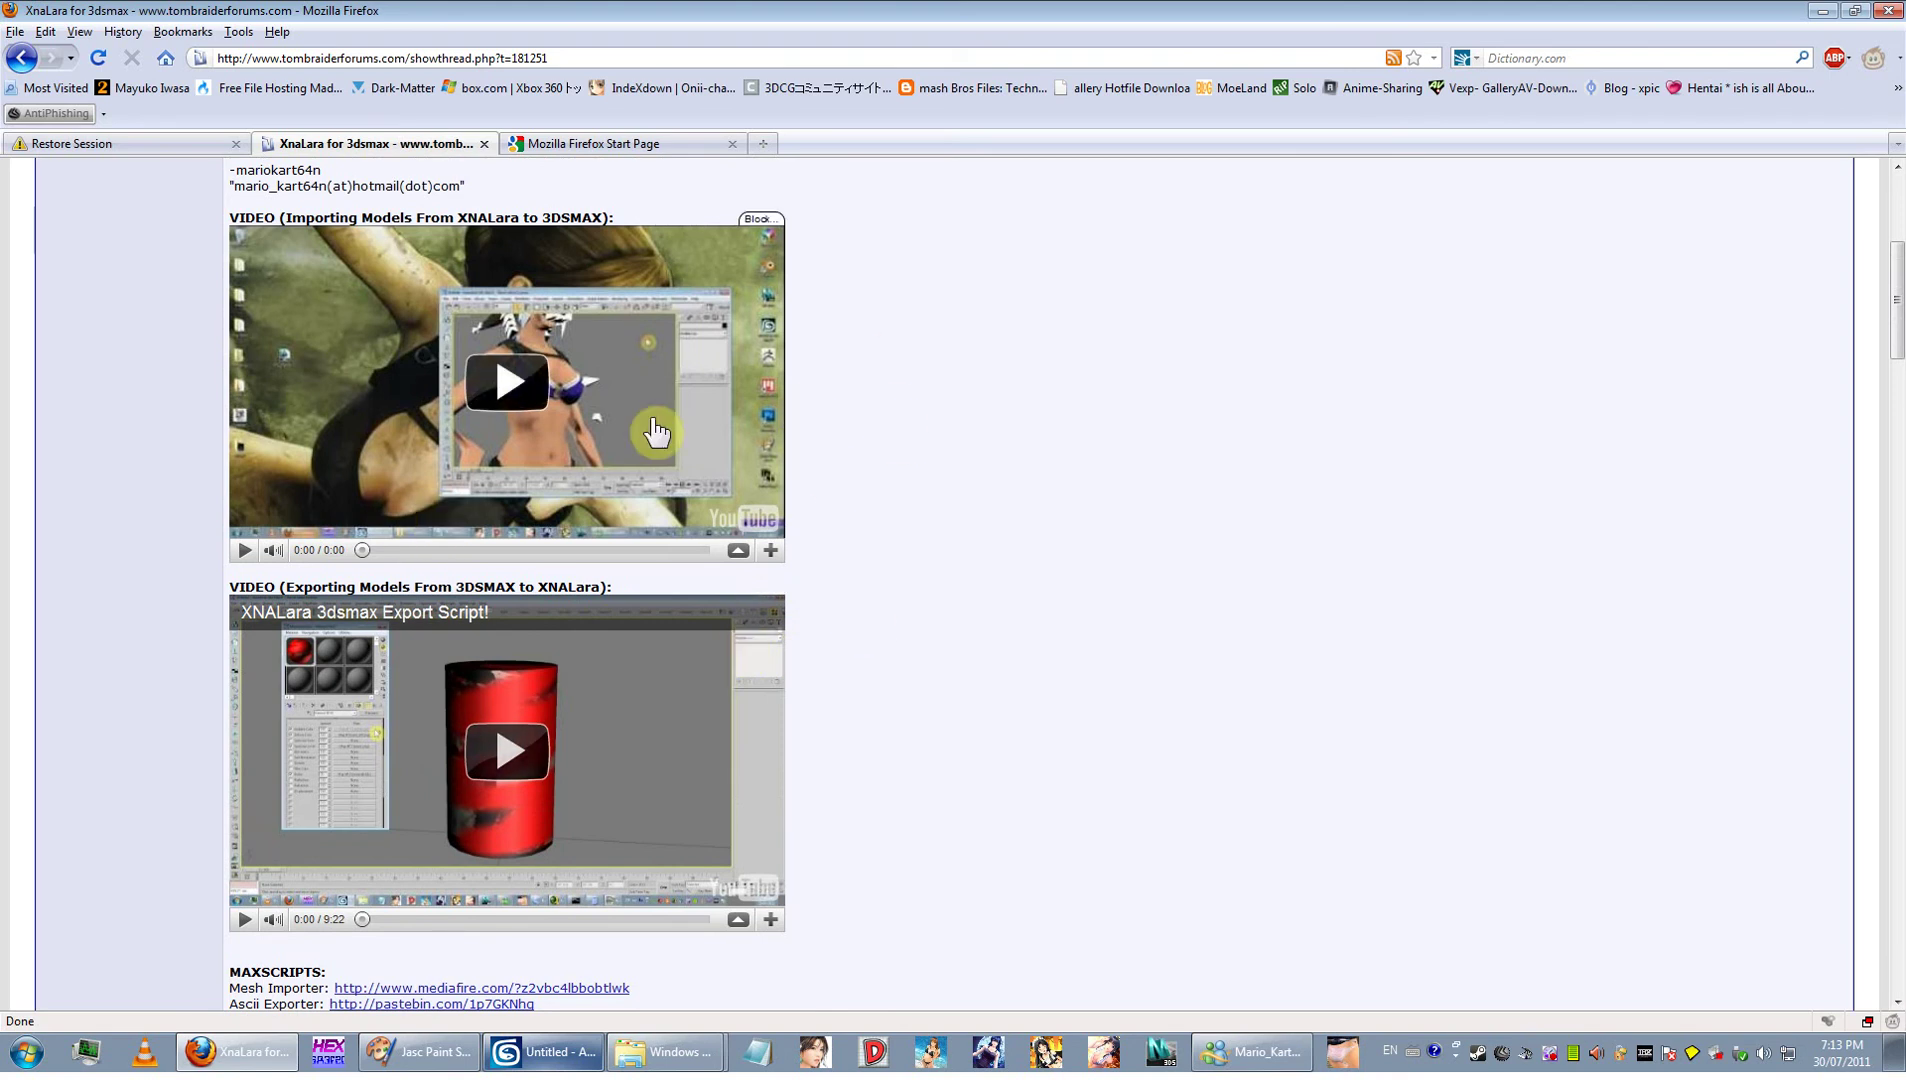
pyautogui.moveTo(229, 223); pyautogui.dragTo(651, 216)
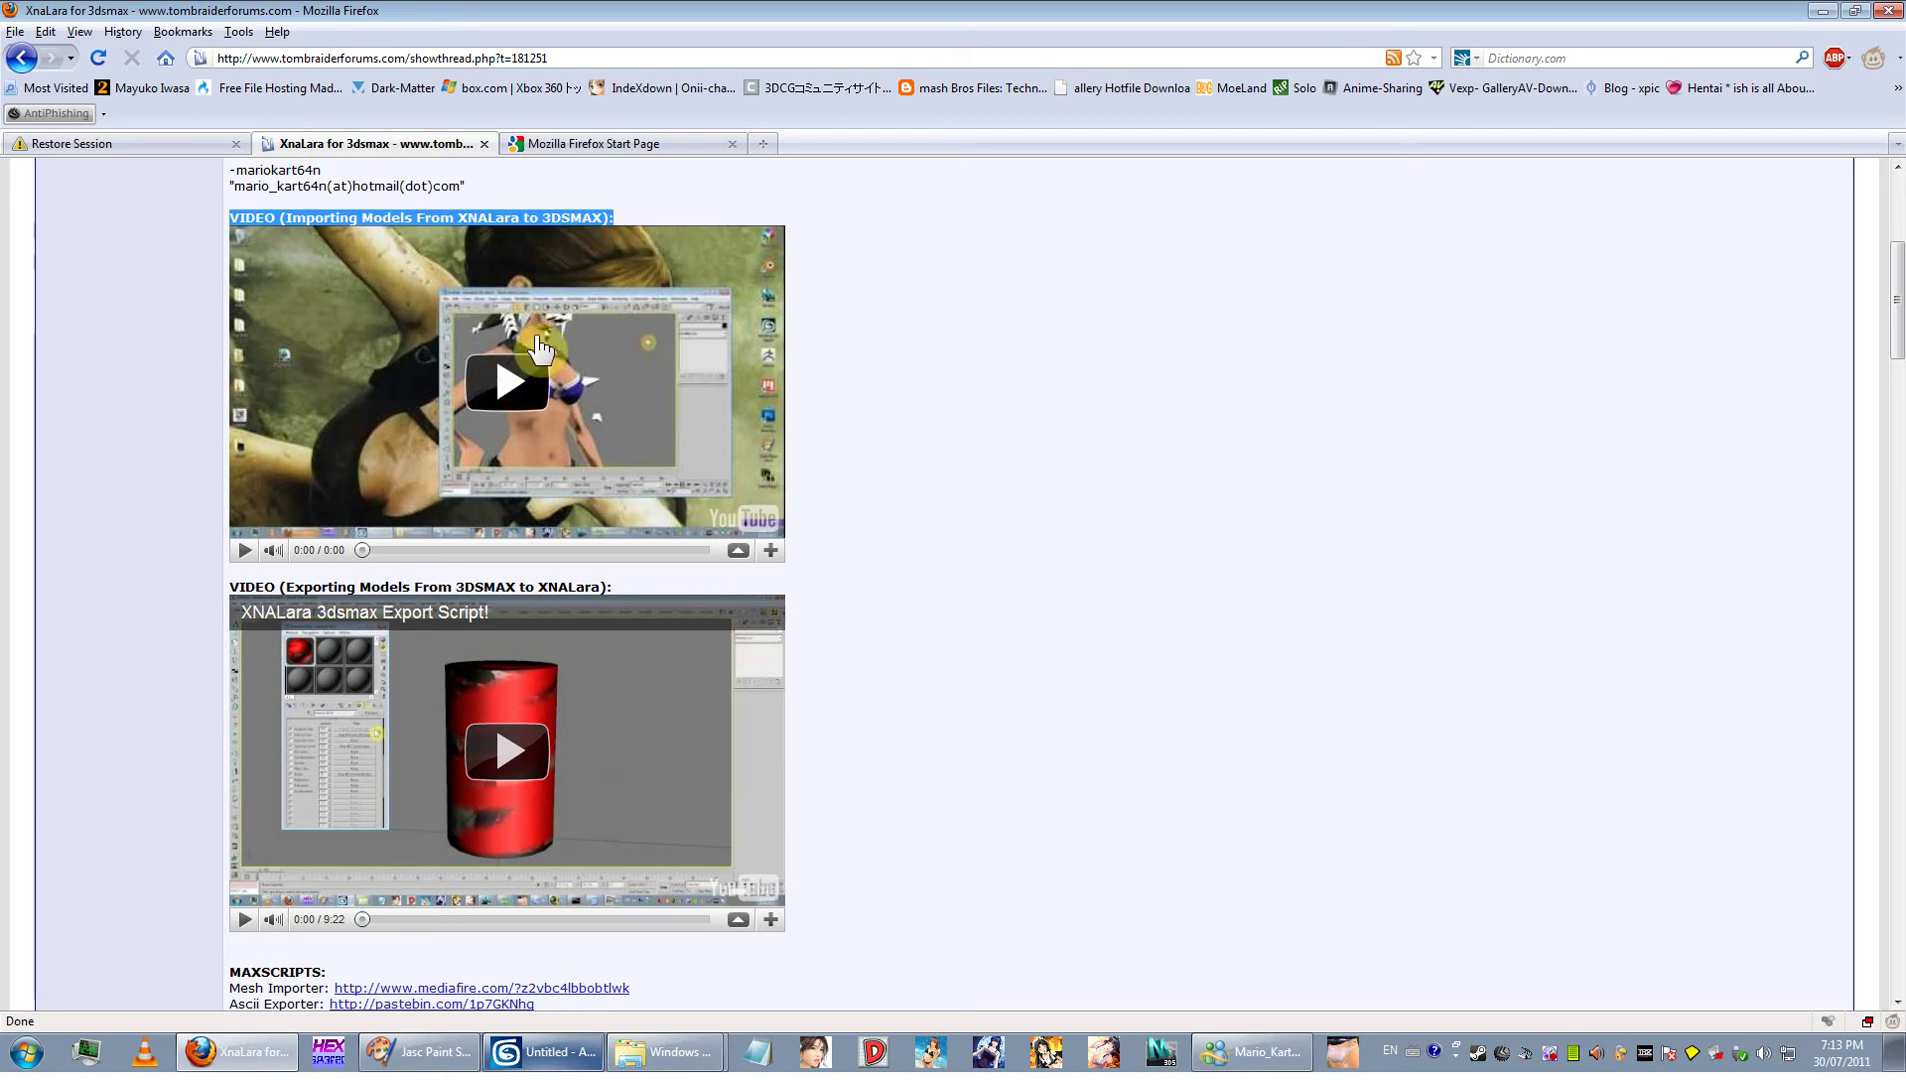
pyautogui.click(876, 328)
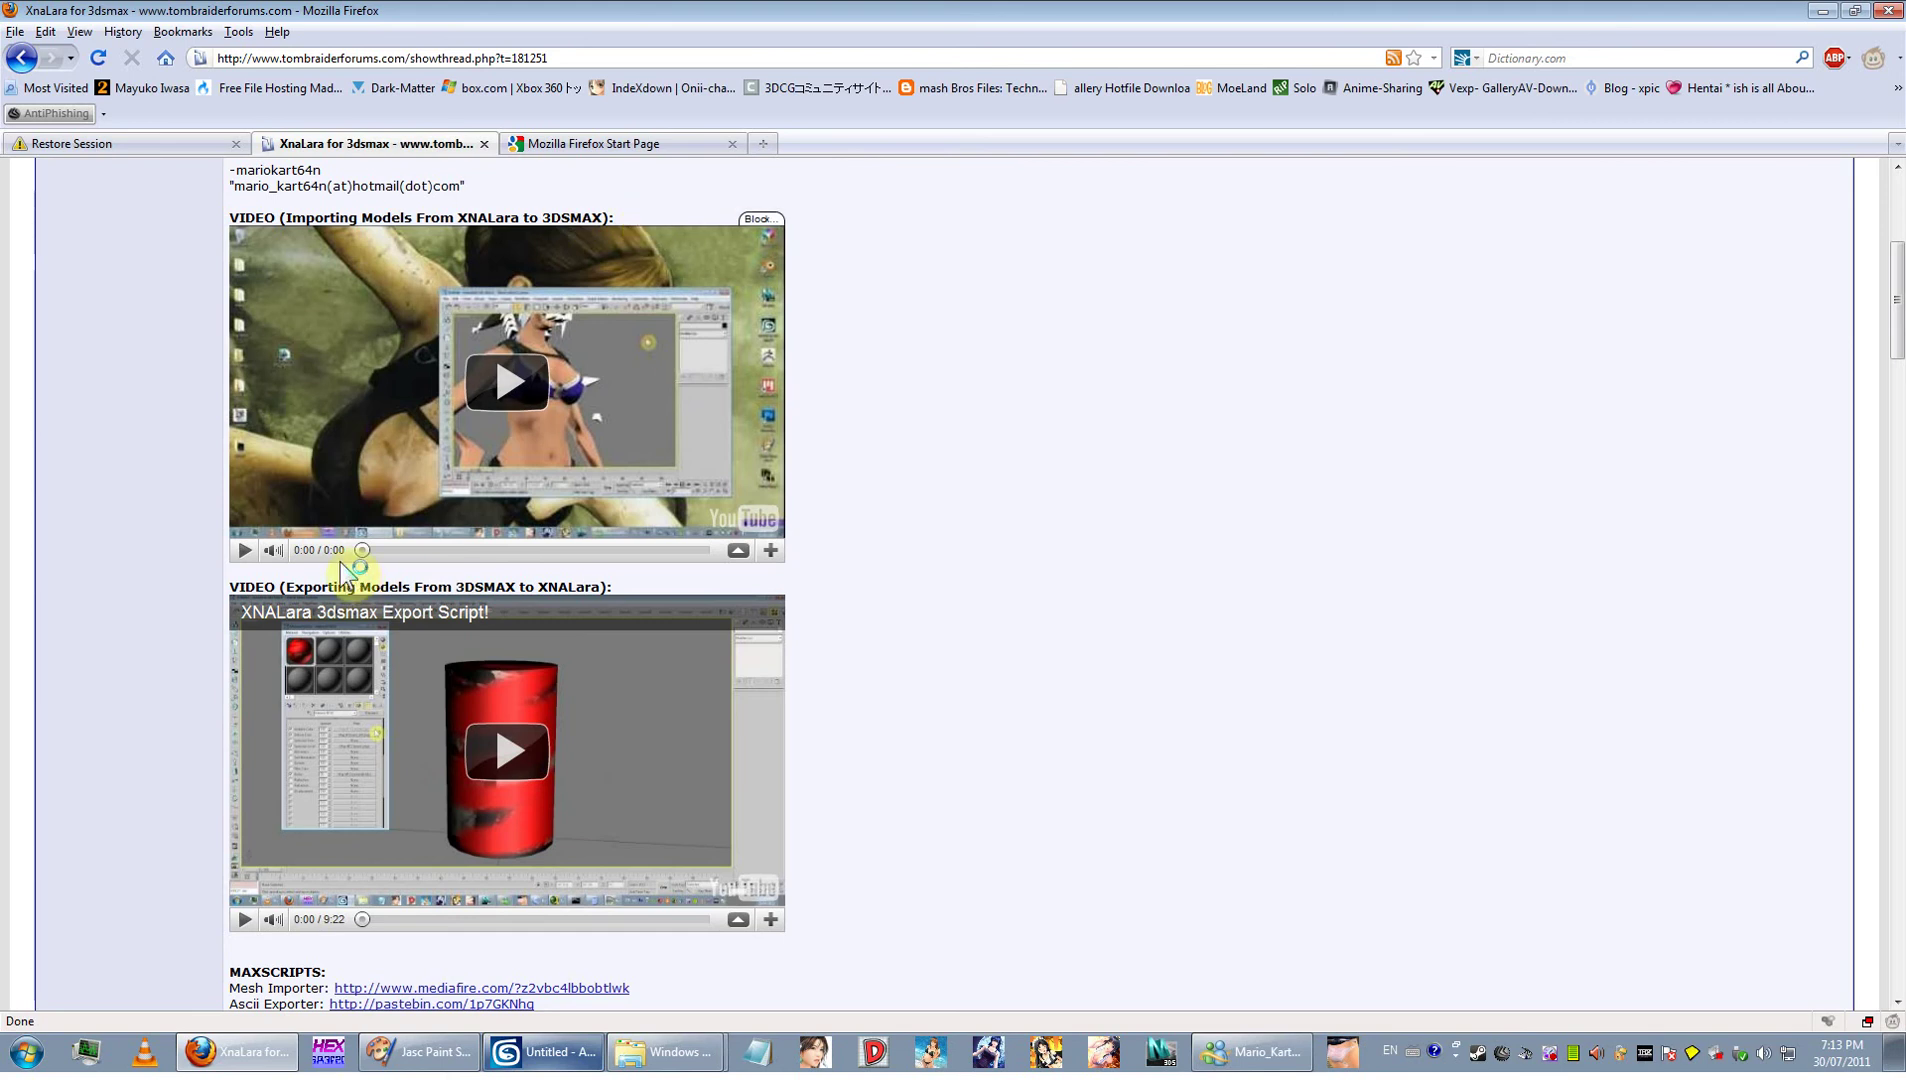
# Review the forum post's export video section and its notes on supported 3ds Max versions and required skills.
pyautogui.scroll(5, 948, 508)
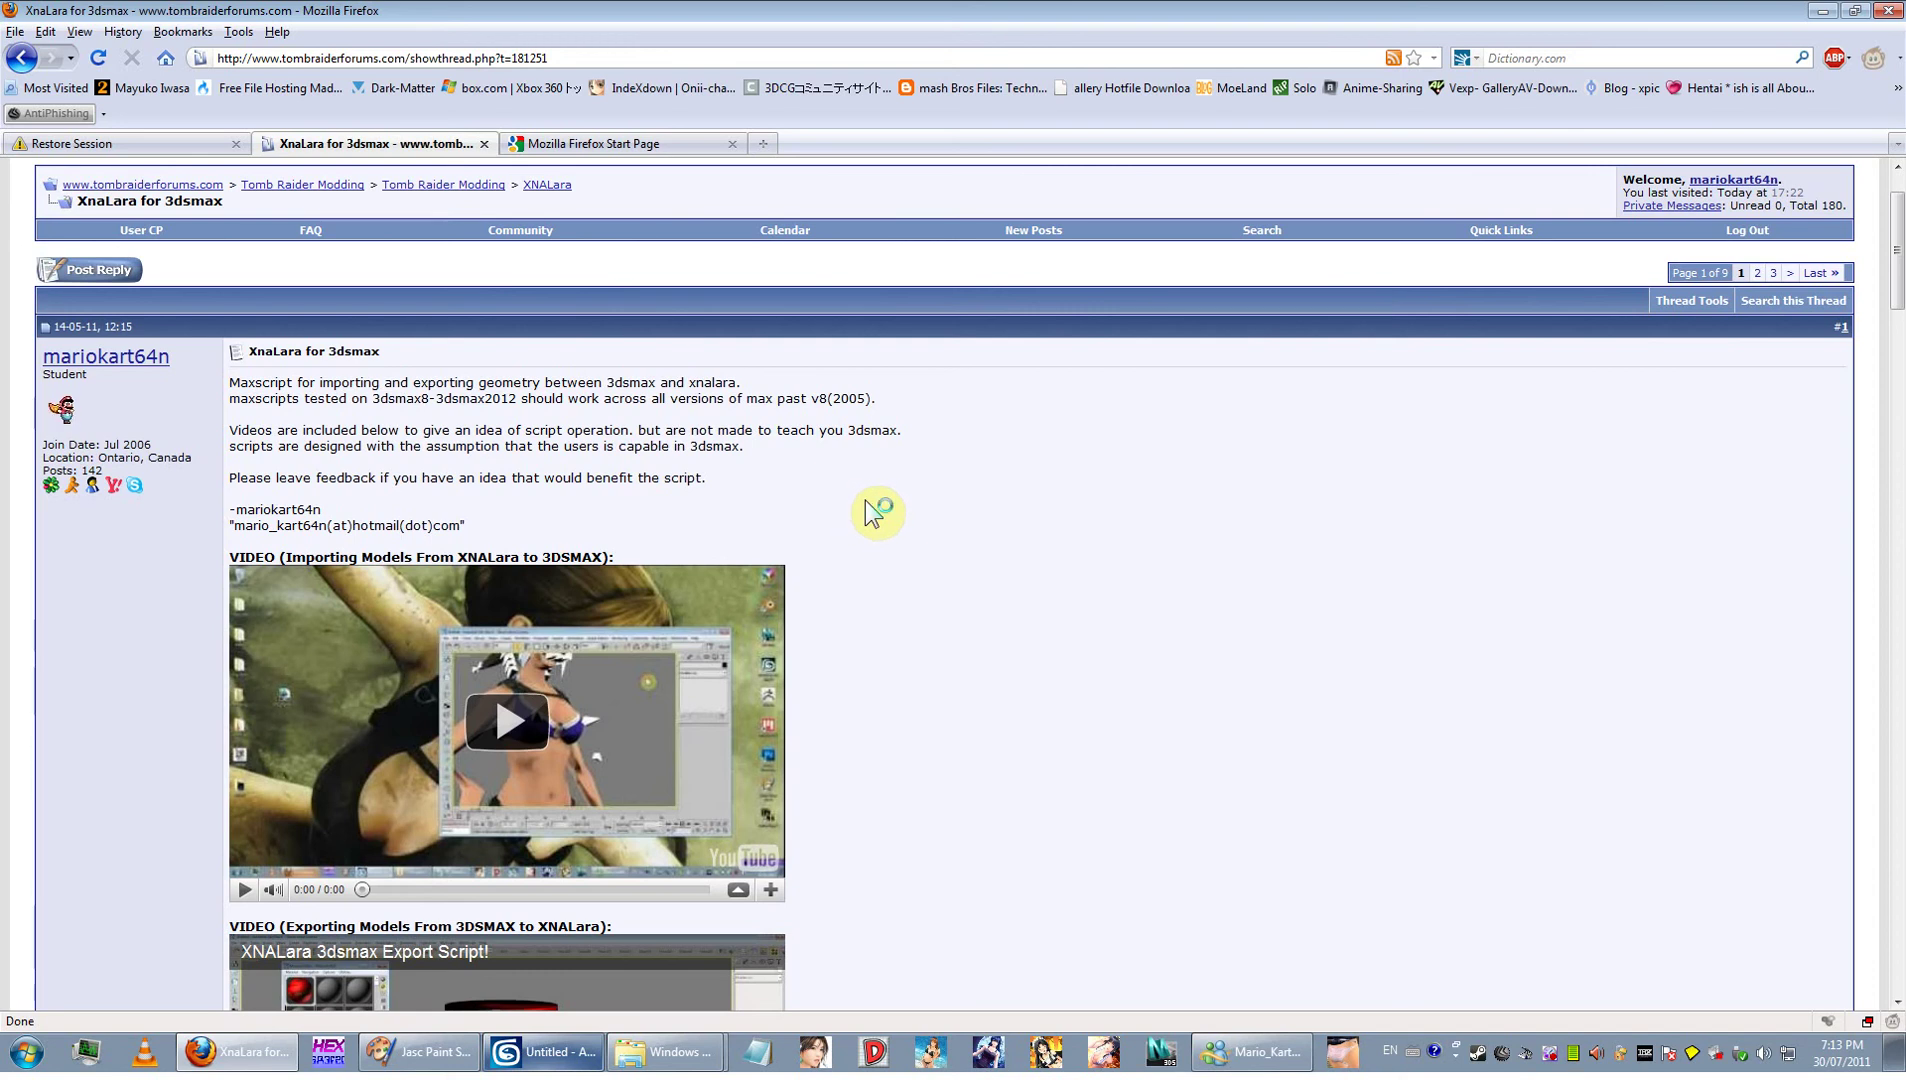
pyautogui.scroll(-5, 871, 510)
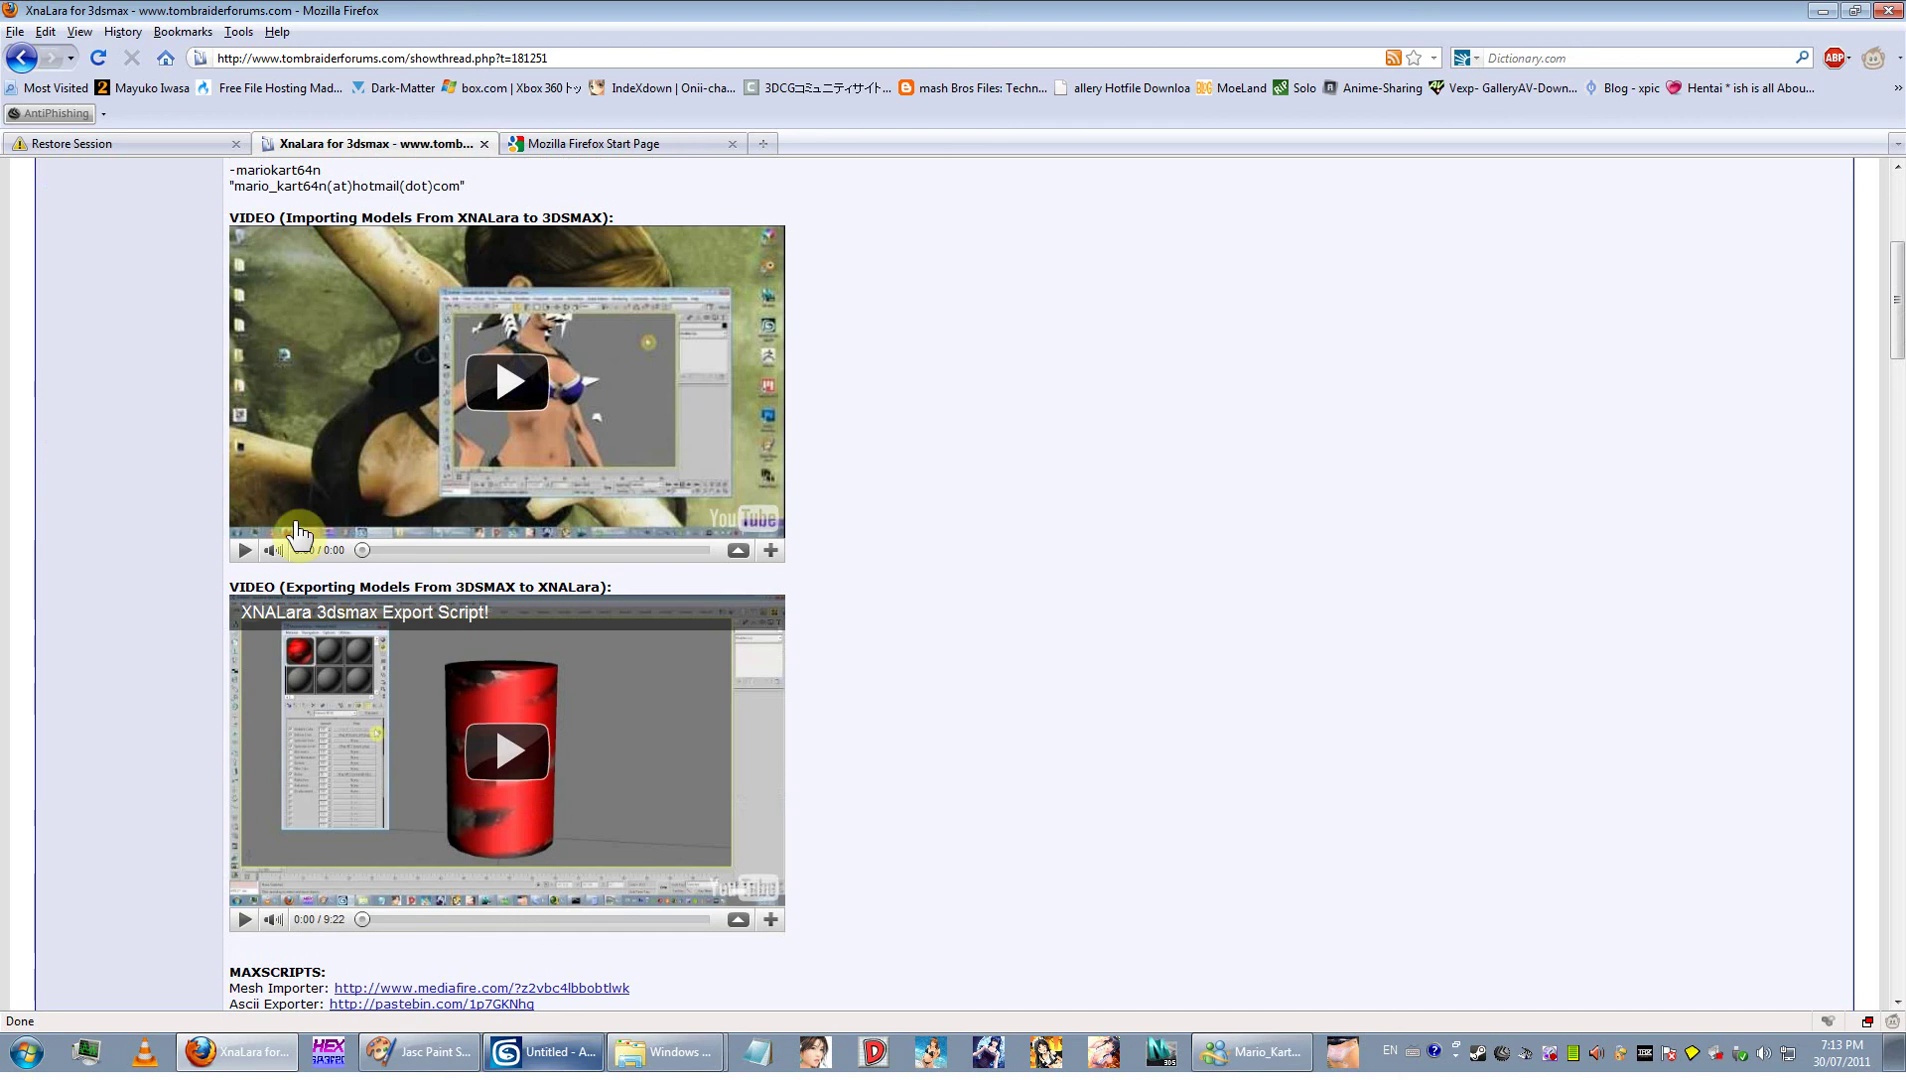
pyautogui.moveTo(286, 586); pyautogui.dragTo(613, 588)
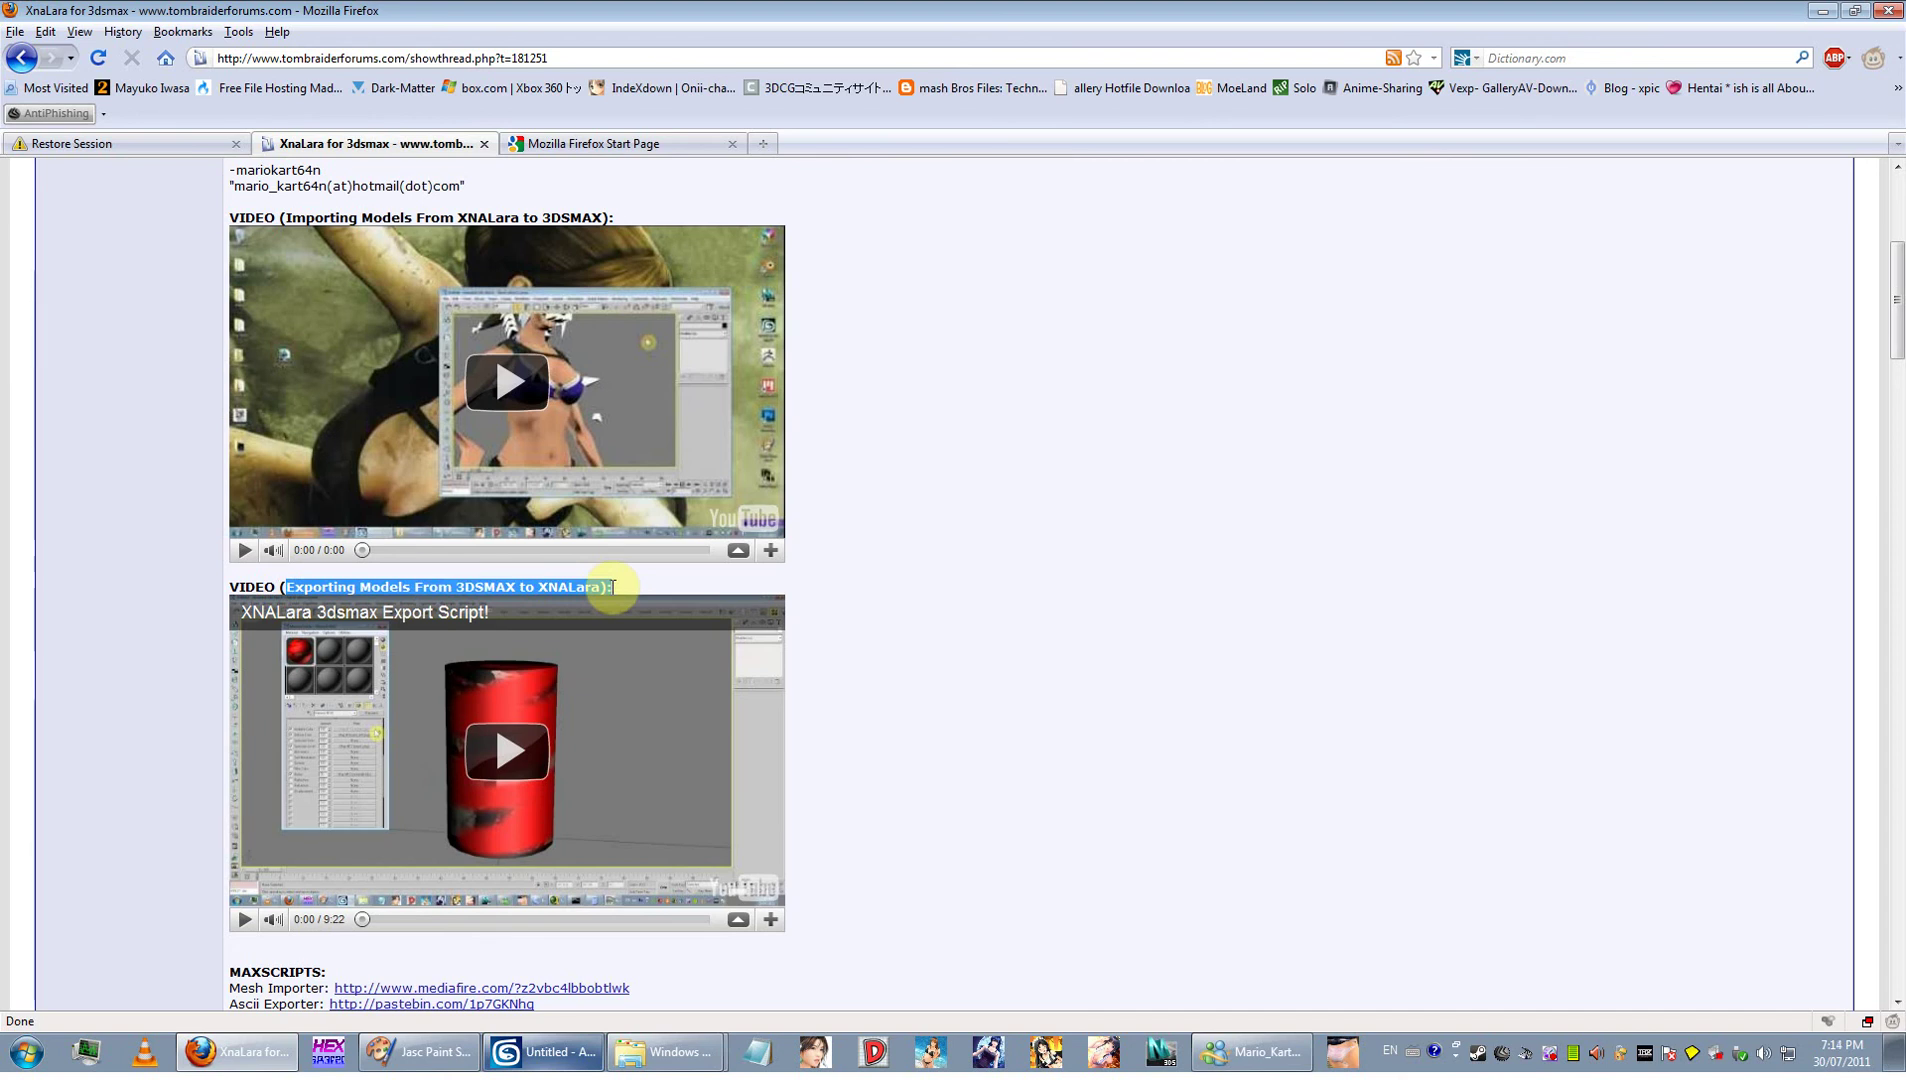
pyautogui.scroll(5, 1316, 472)
pyautogui.scroll(-5, 1316, 476)
pyautogui.scroll(7, 1316, 476)
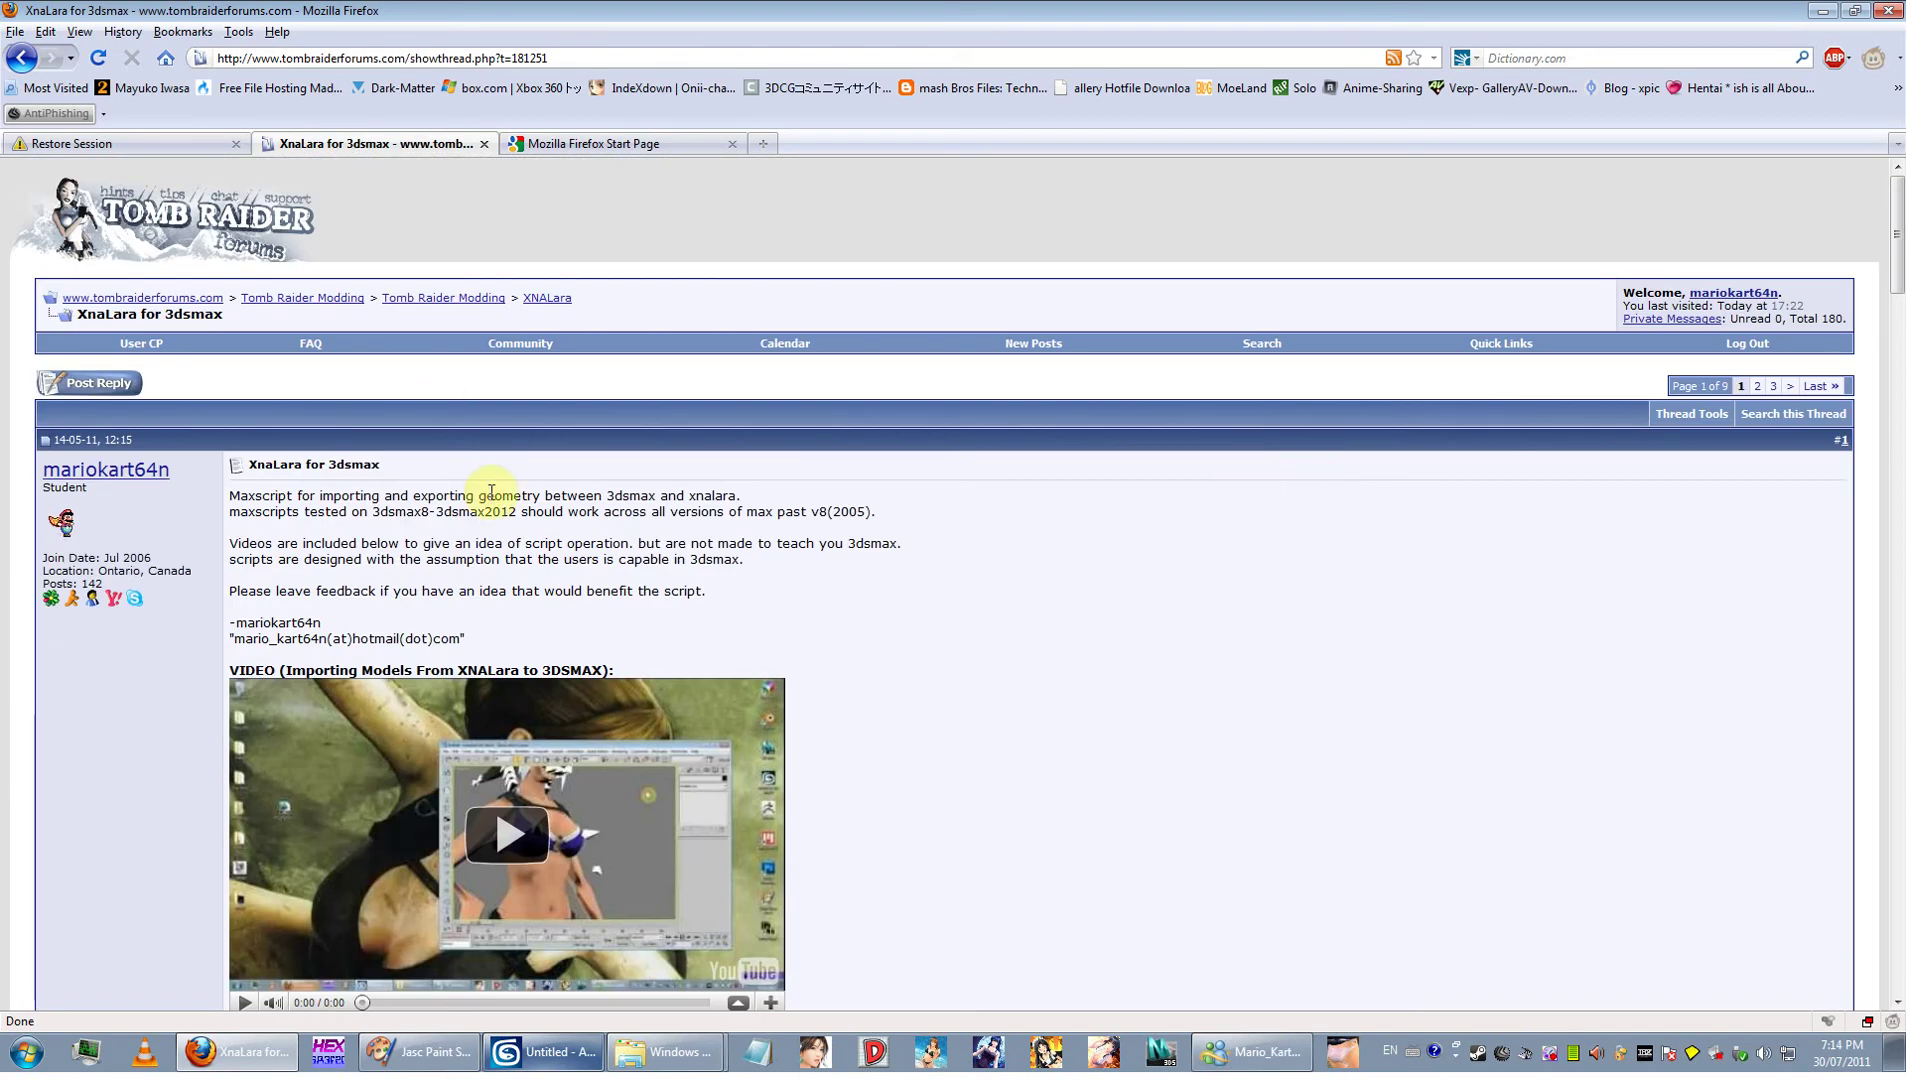
pyautogui.moveTo(298, 505); pyautogui.dragTo(681, 566)
pyautogui.scroll(-1, 681, 566)
pyautogui.click(940, 540)
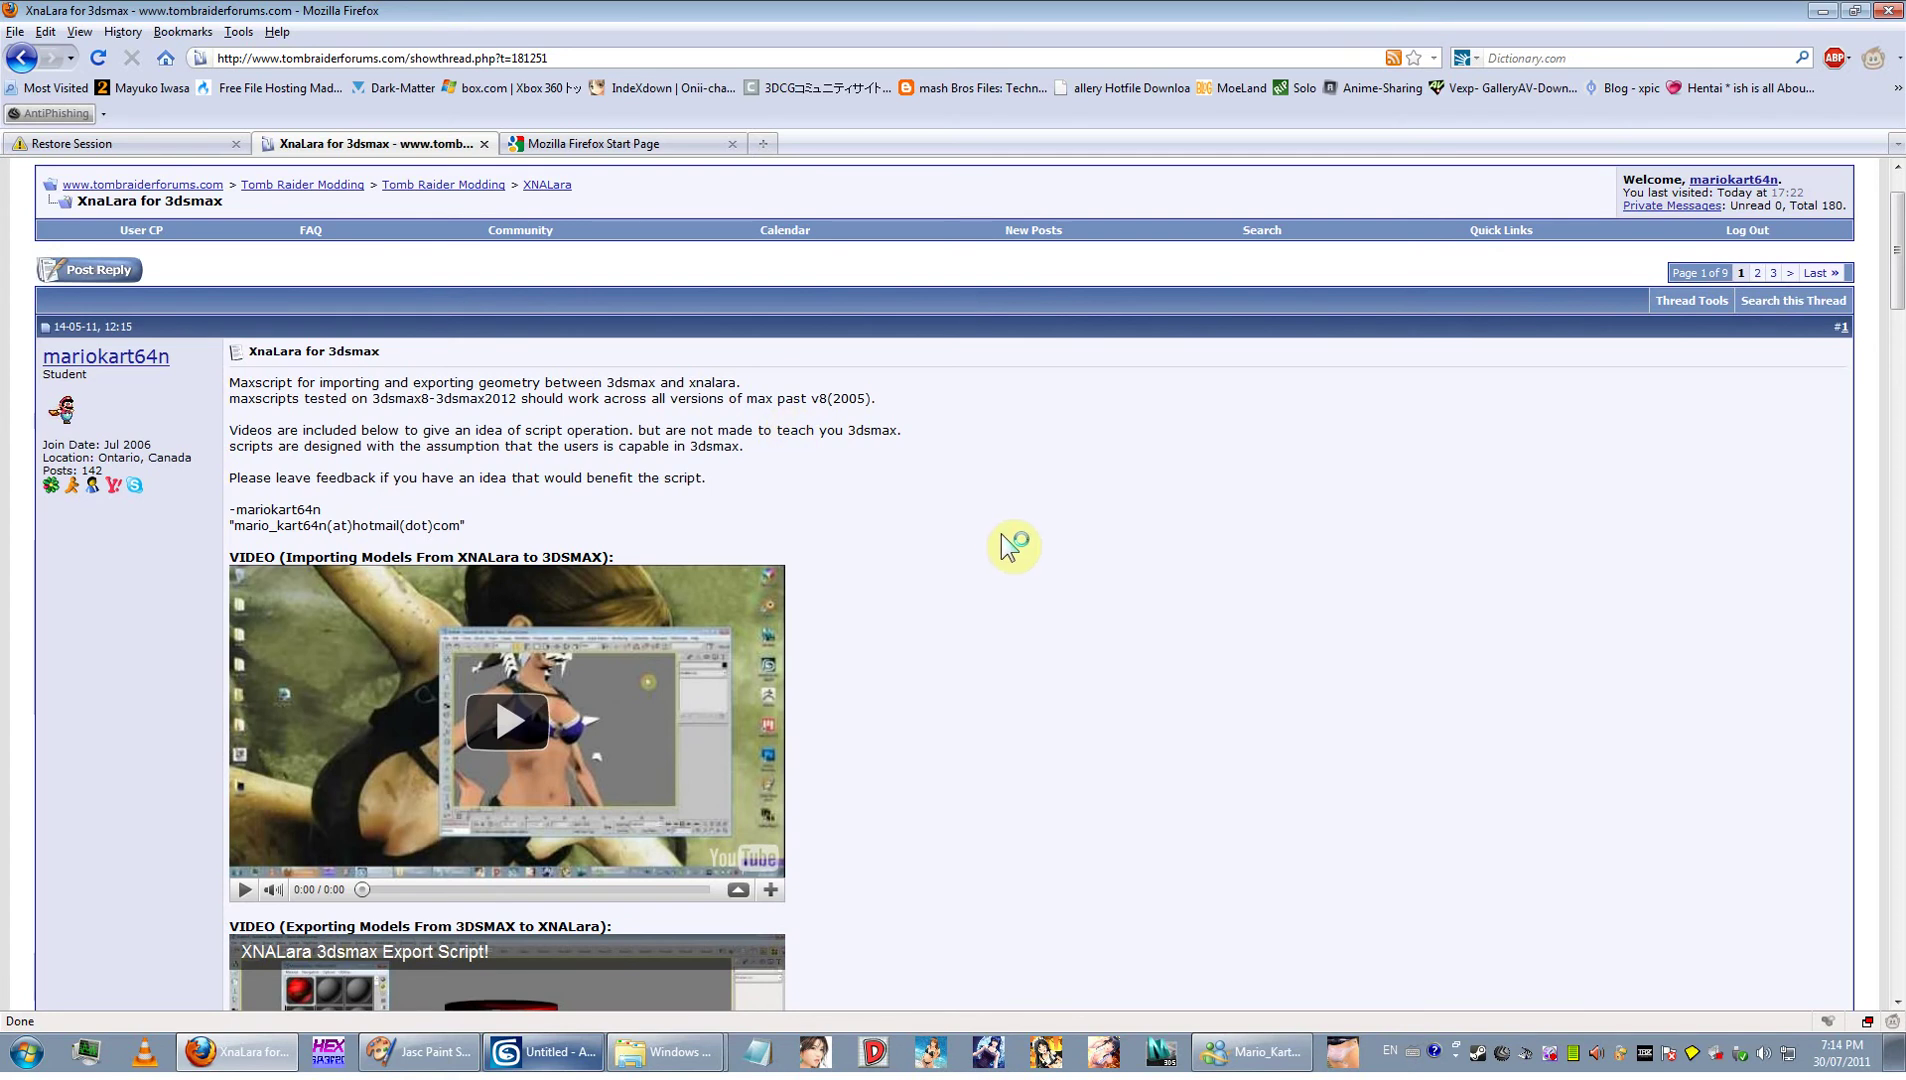
# Minimize the browser and both folder windows, and select the XnaLara Converter.ms file on the desktop.
pyautogui.click(1822, 11)
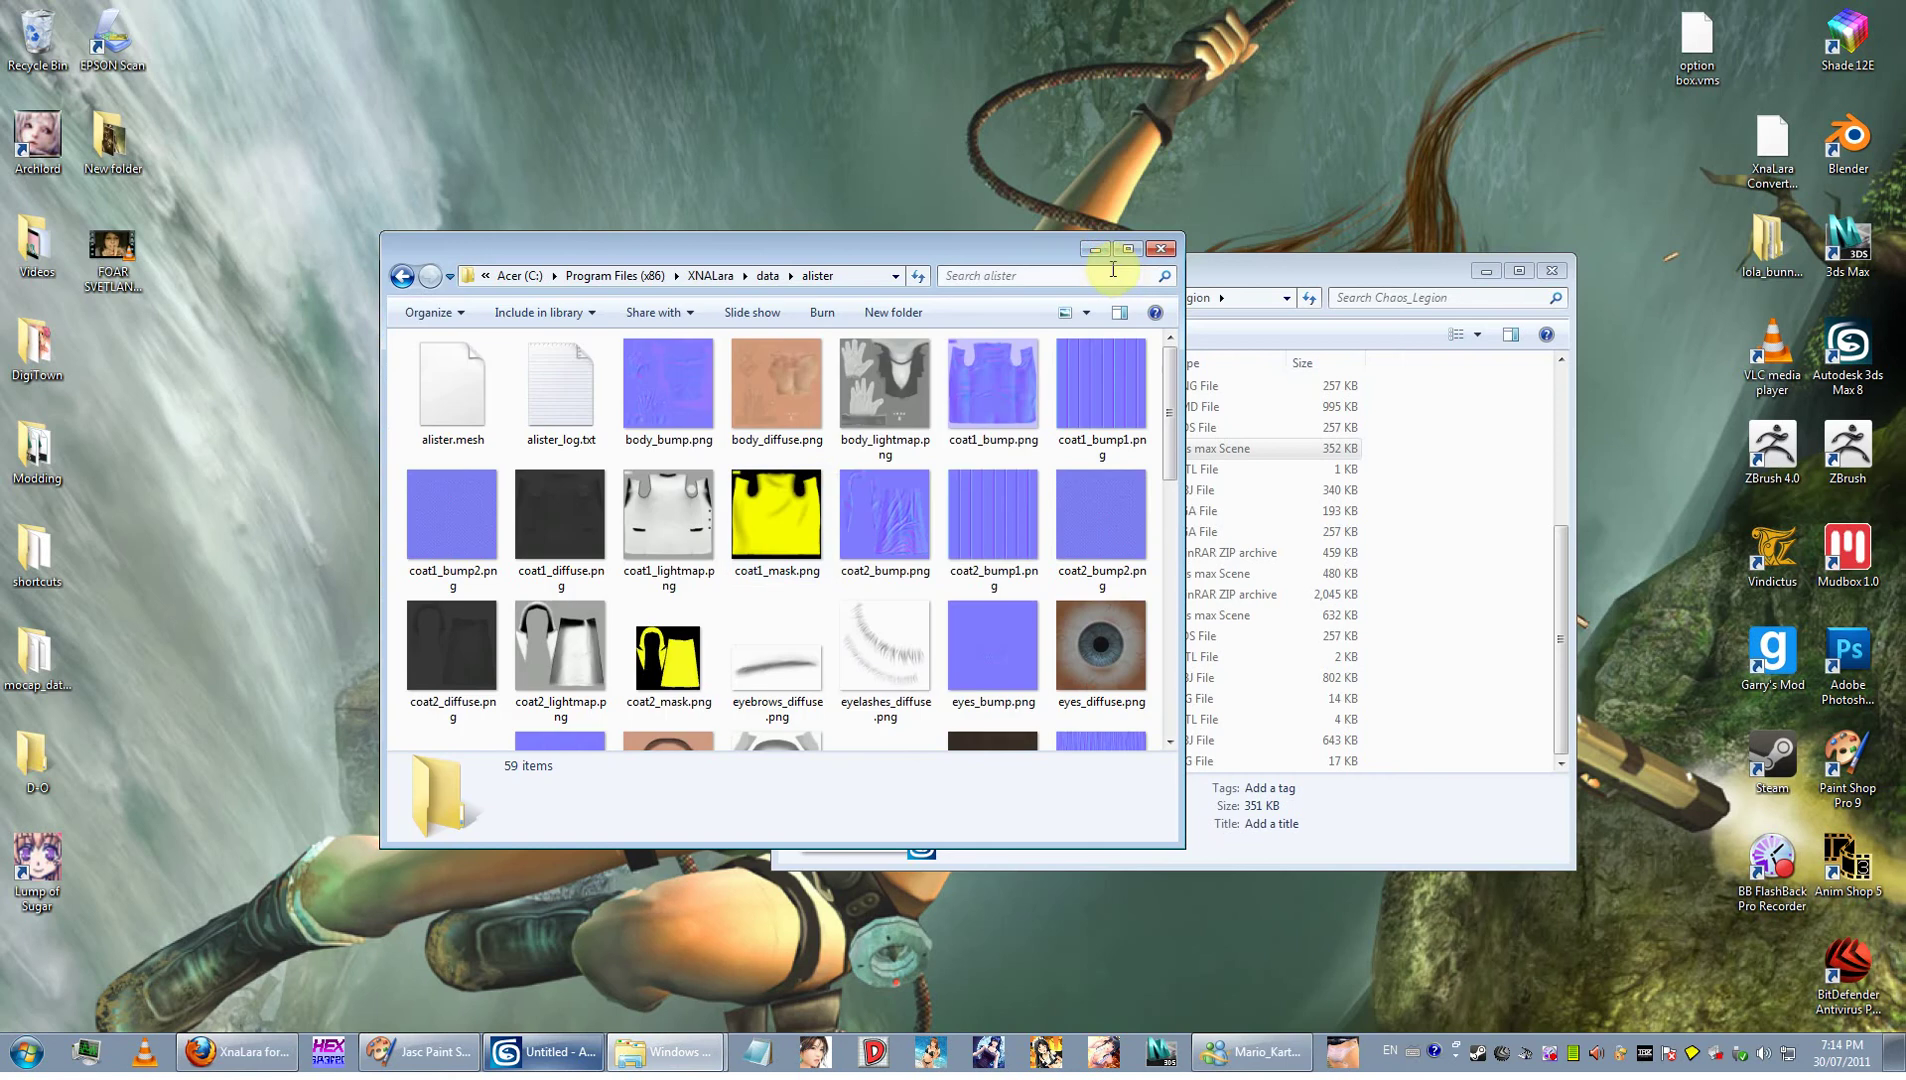
pyautogui.click(1095, 249)
pyautogui.click(1486, 271)
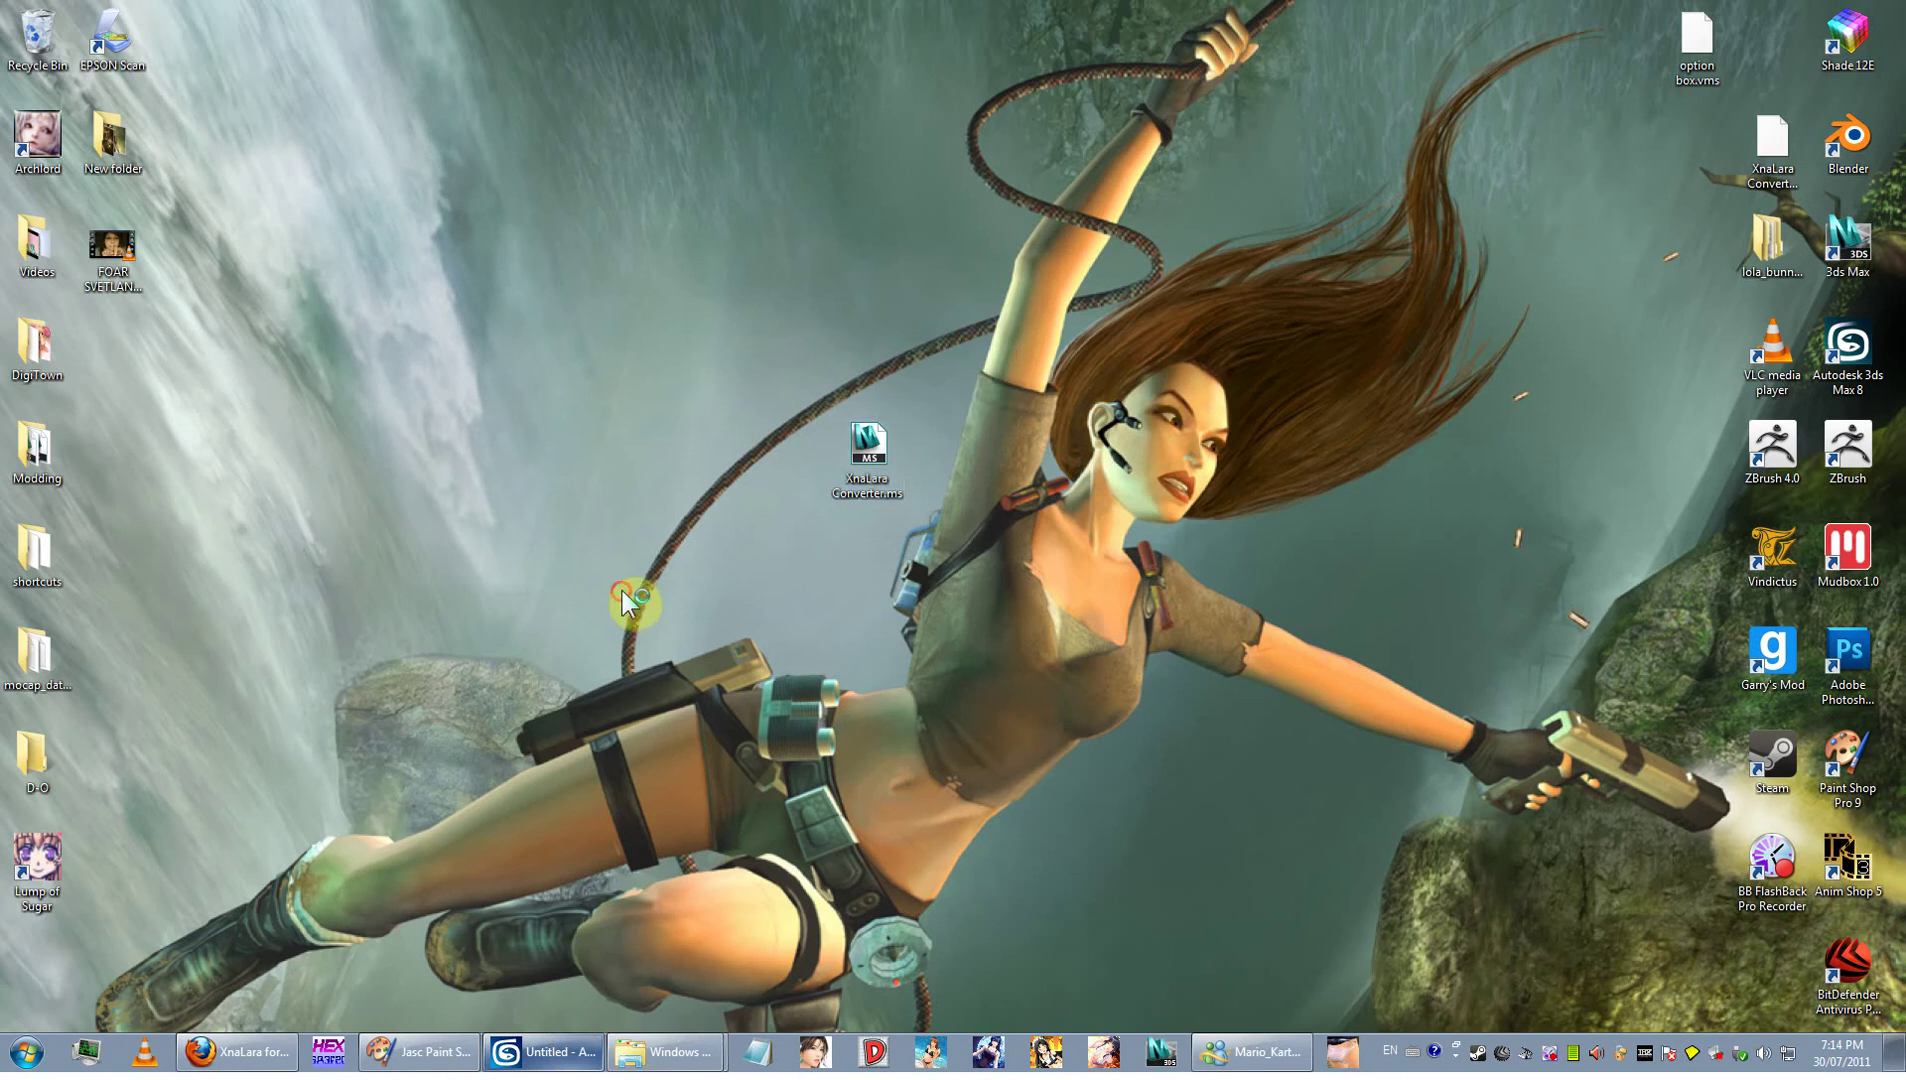
pyautogui.moveTo(1005, 342); pyautogui.dragTo(713, 603)
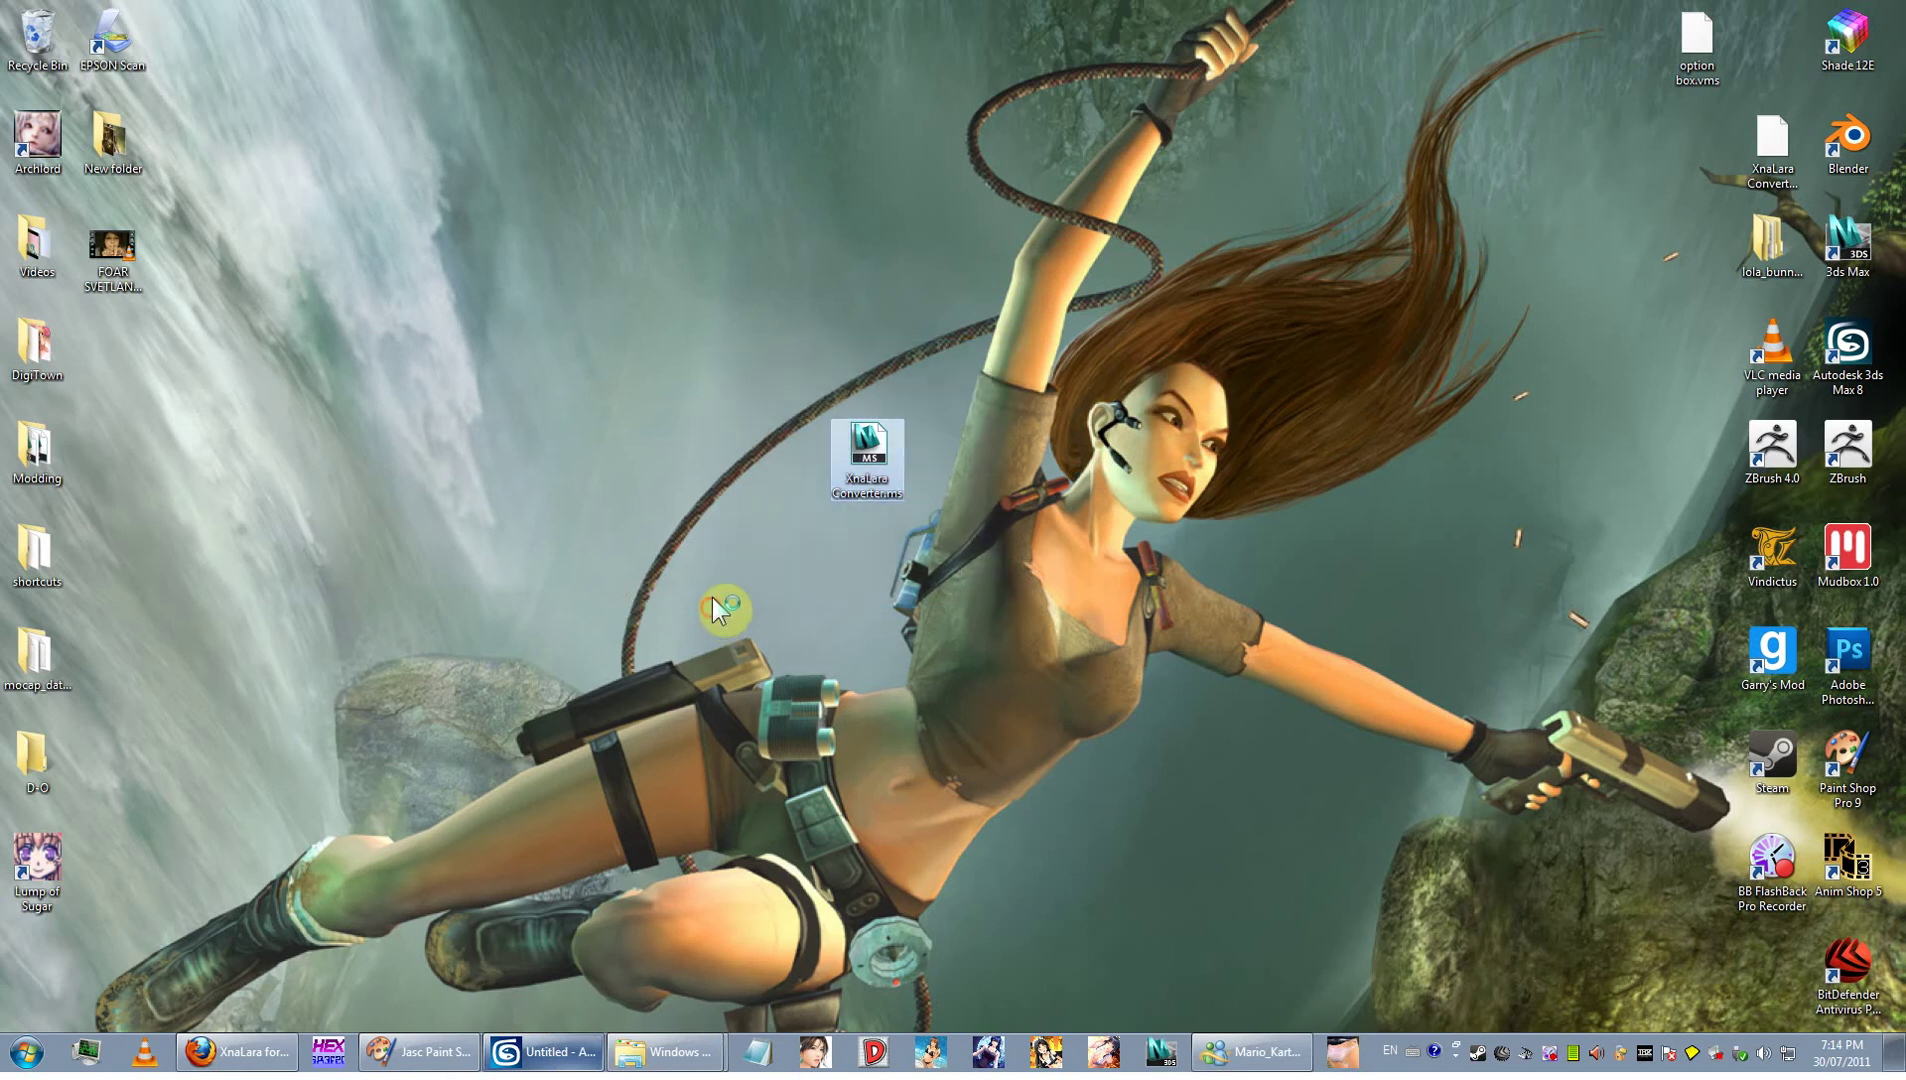
pyautogui.moveTo(866, 452)
pyautogui.mouseDown()
pyautogui.moveTo(938, 450)
pyautogui.moveTo(863, 452)
pyautogui.mouseUp()
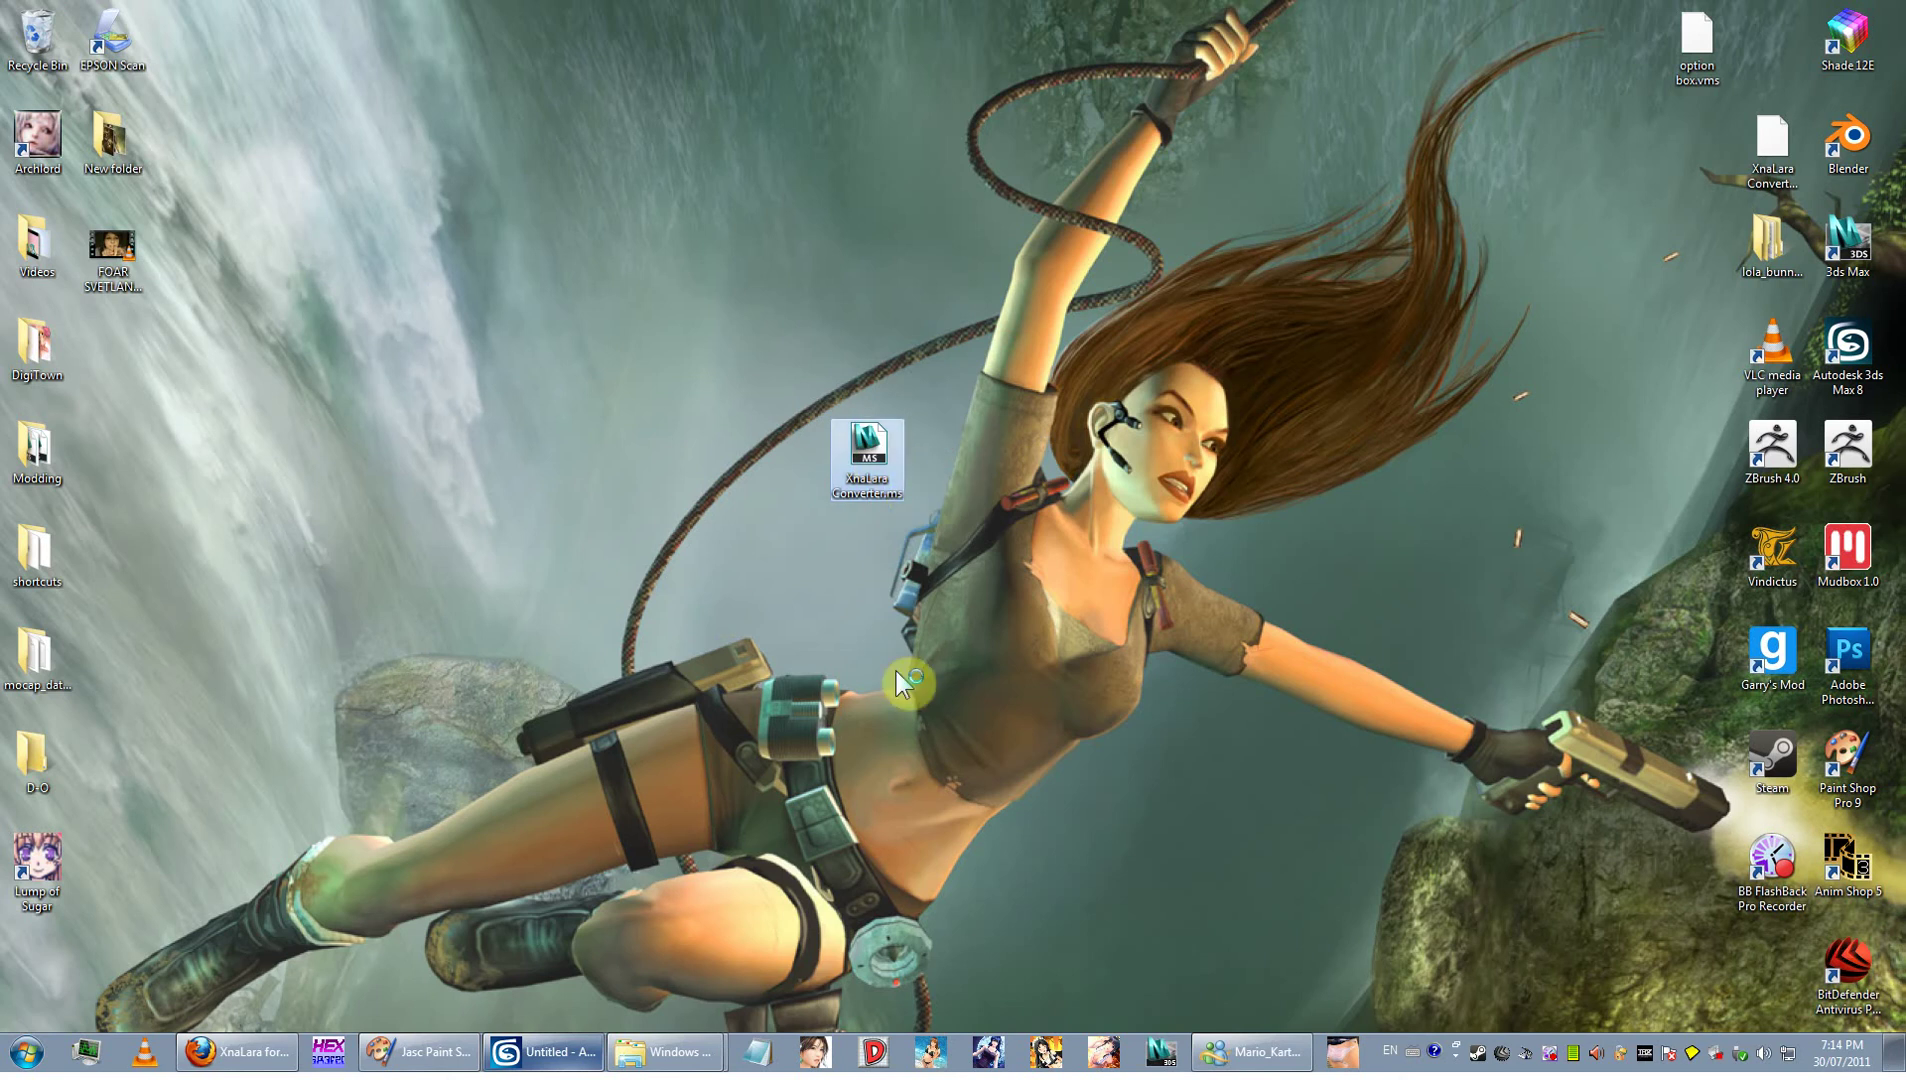
# Drop XnaLara Converter.ms from the desktop into 3ds Max to run it, and close the converter window.
pyautogui.click(863, 469)
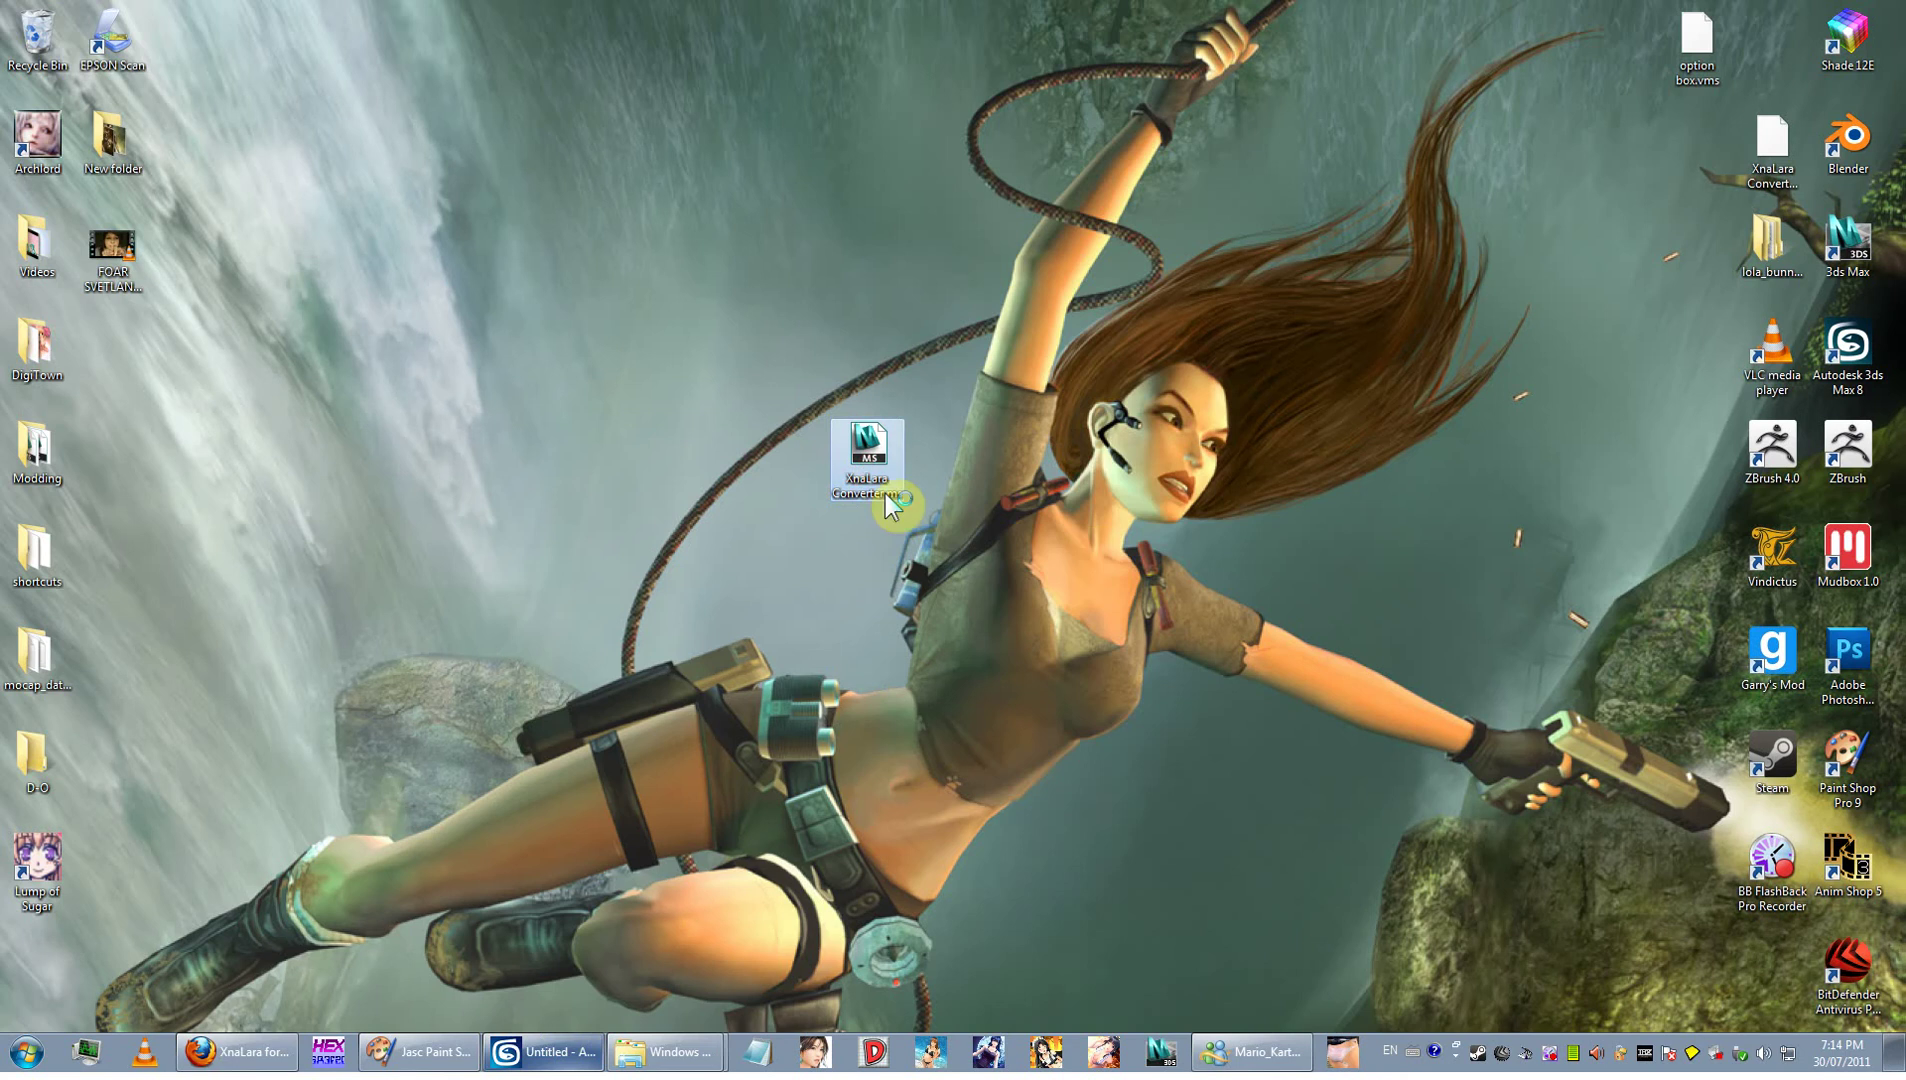
pyautogui.click(560, 1052)
pyautogui.moveTo(575, 1060); pyautogui.dragTo(1040, 538)
pyautogui.click(962, 383)
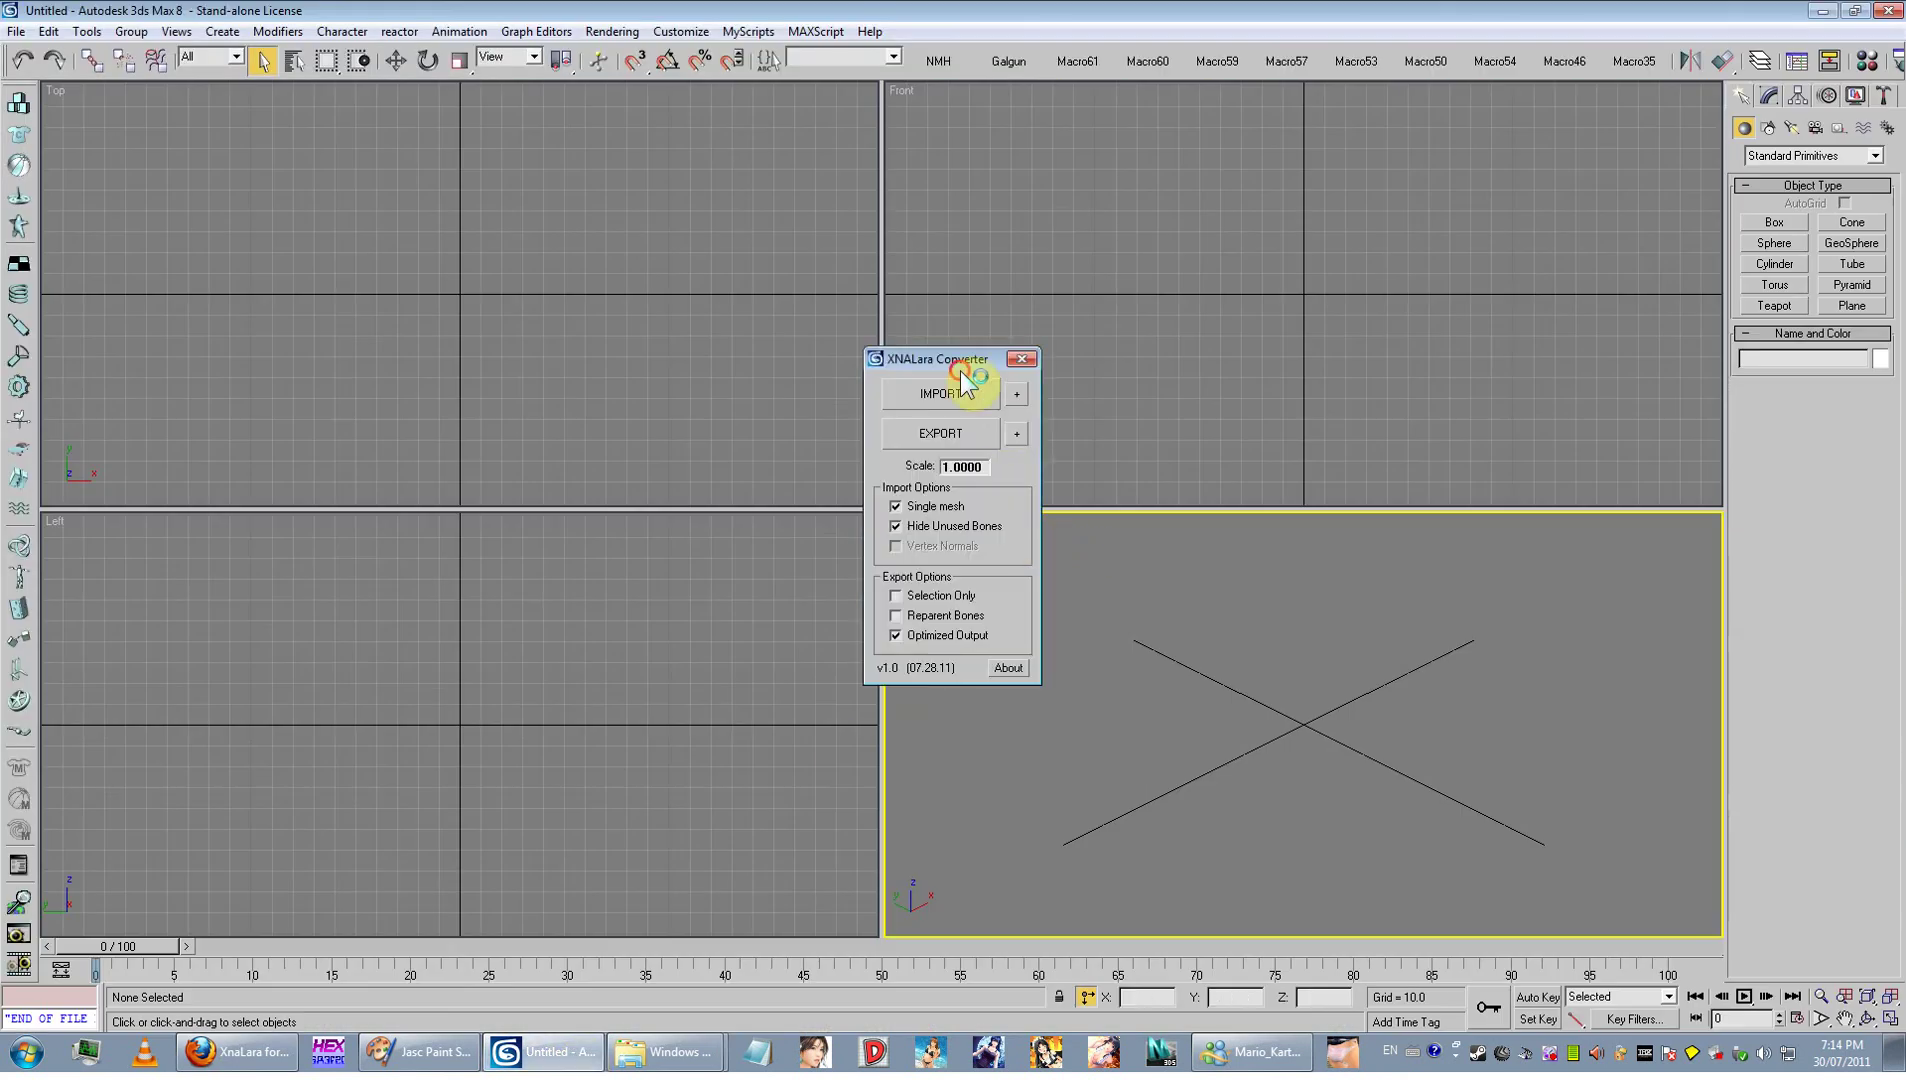
pyautogui.moveTo(968, 364); pyautogui.dragTo(871, 370)
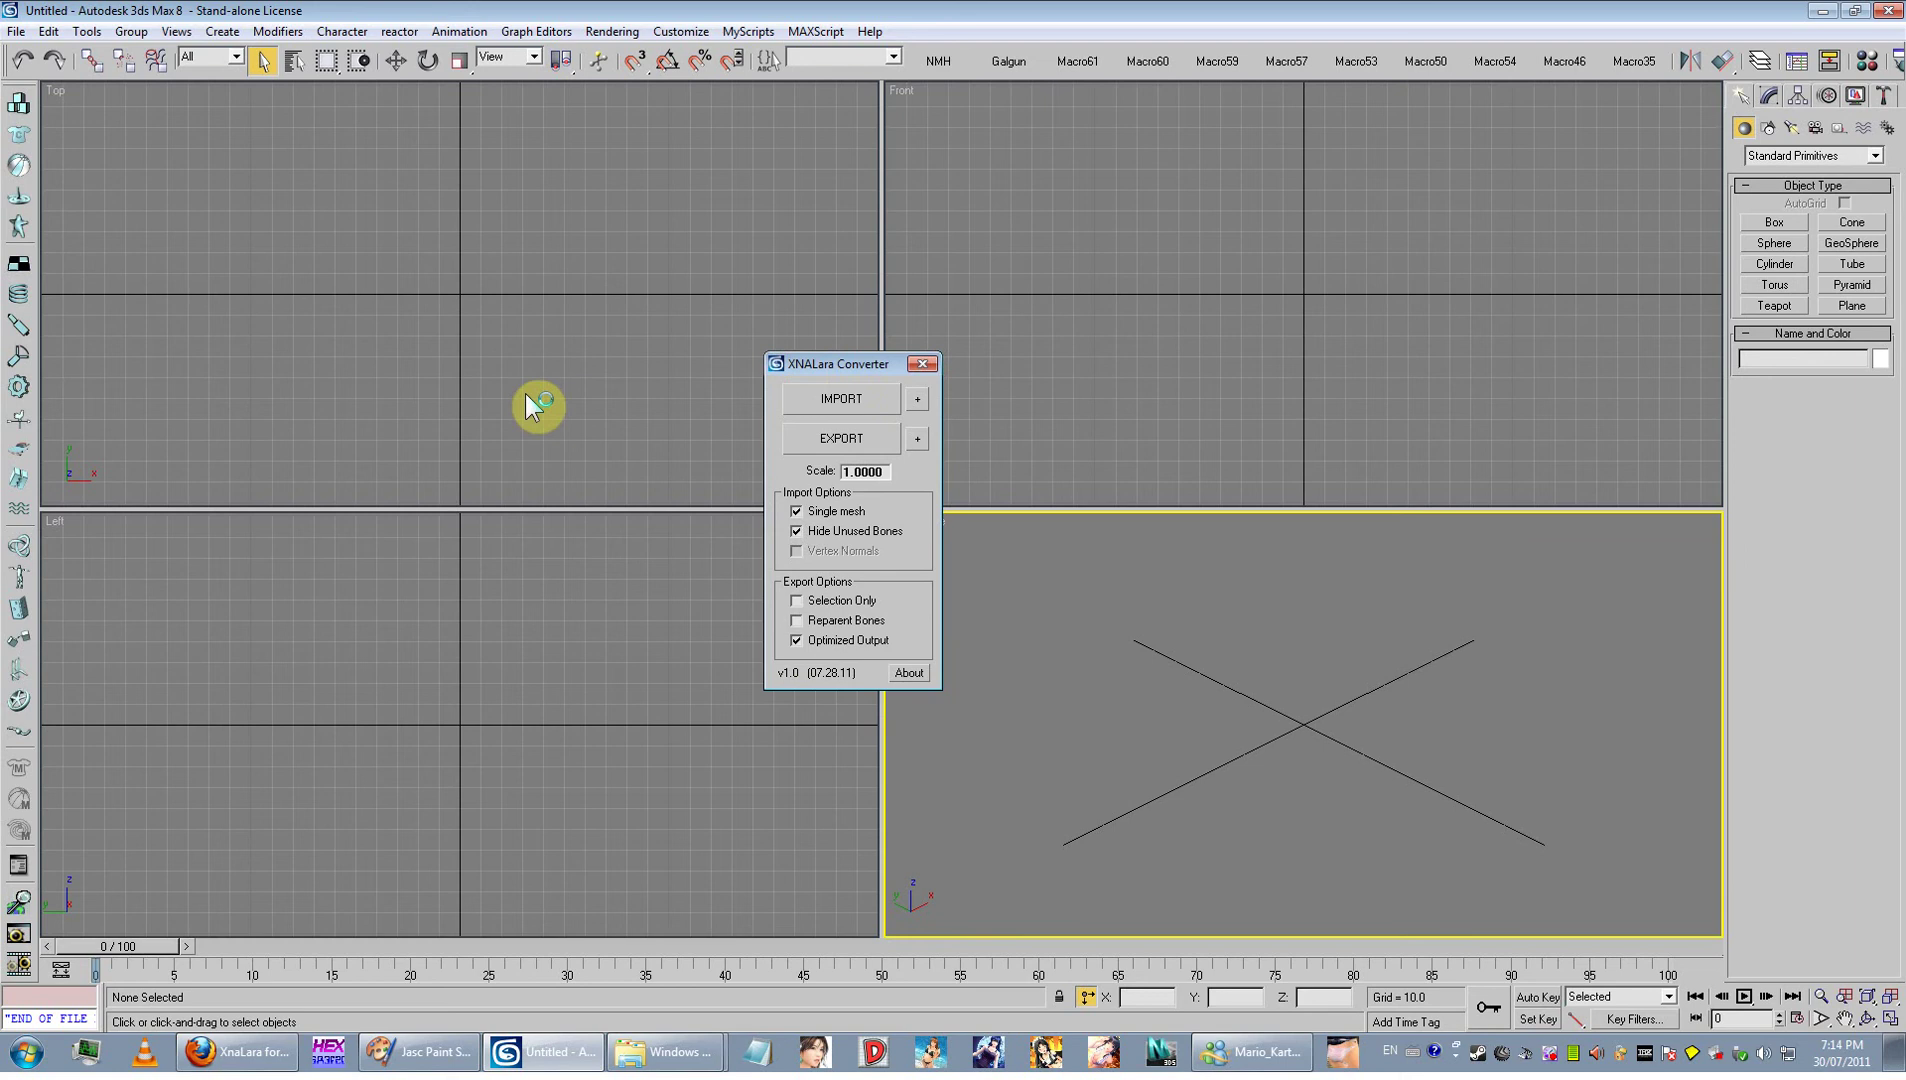
pyautogui.click(922, 363)
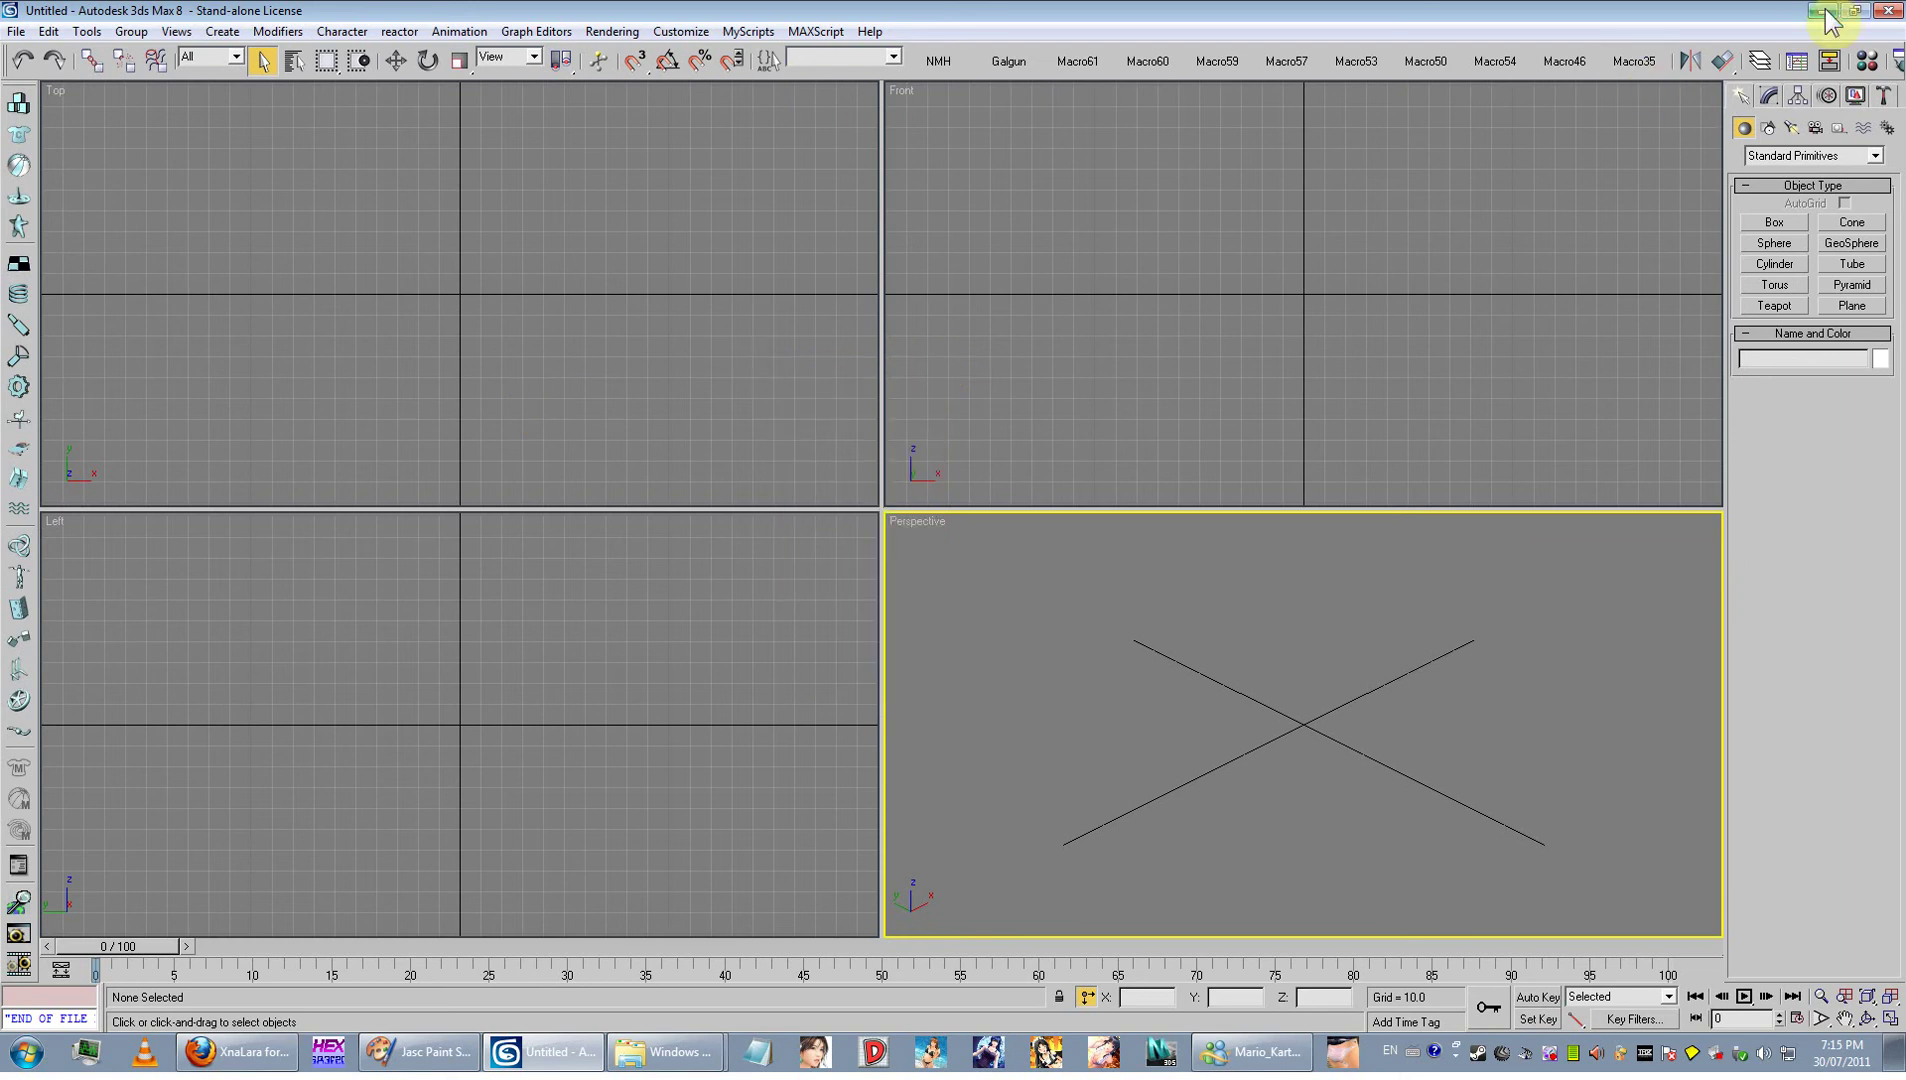
# Run XnaLara Converter.ms from the Desktop folder with the Run Script command, and close the converter window.
pyautogui.click(818, 33)
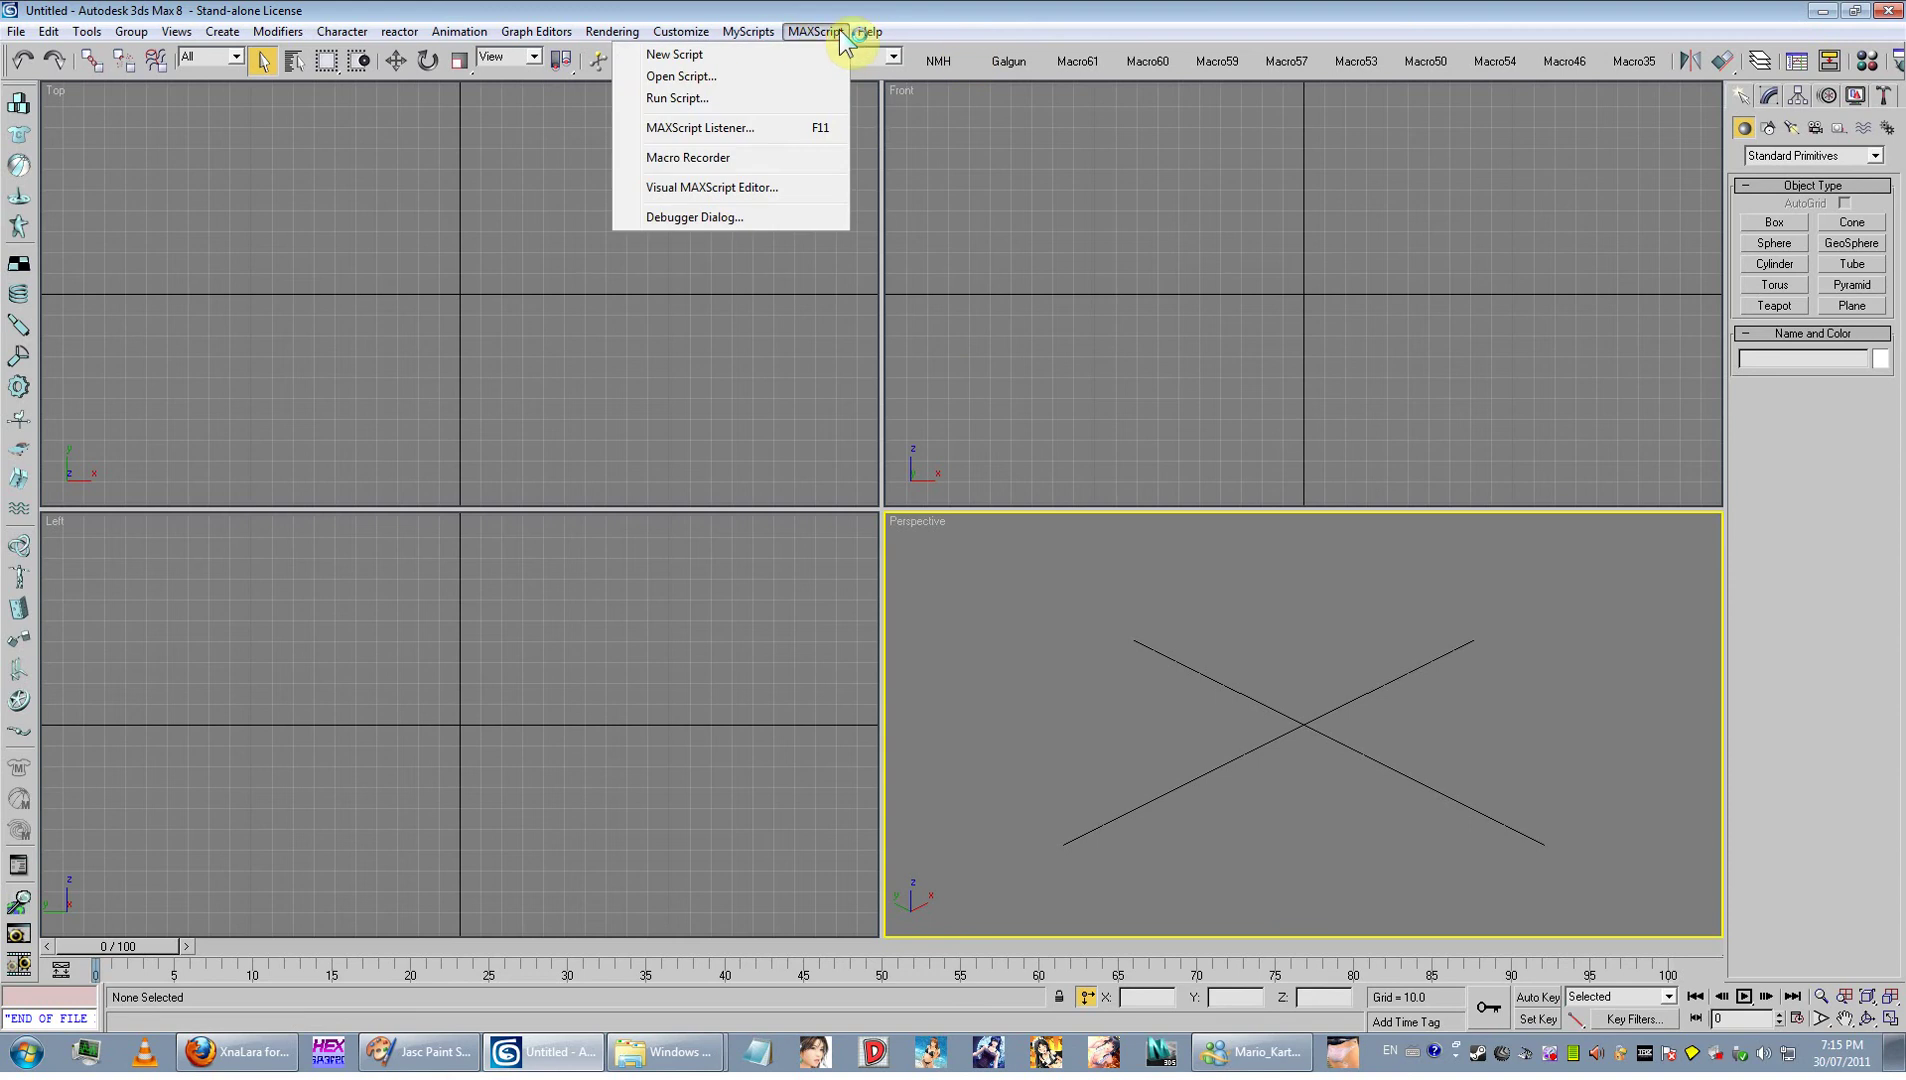
pyautogui.click(703, 107)
pyautogui.click(221, 55)
pyautogui.scroll(2, 203, 88)
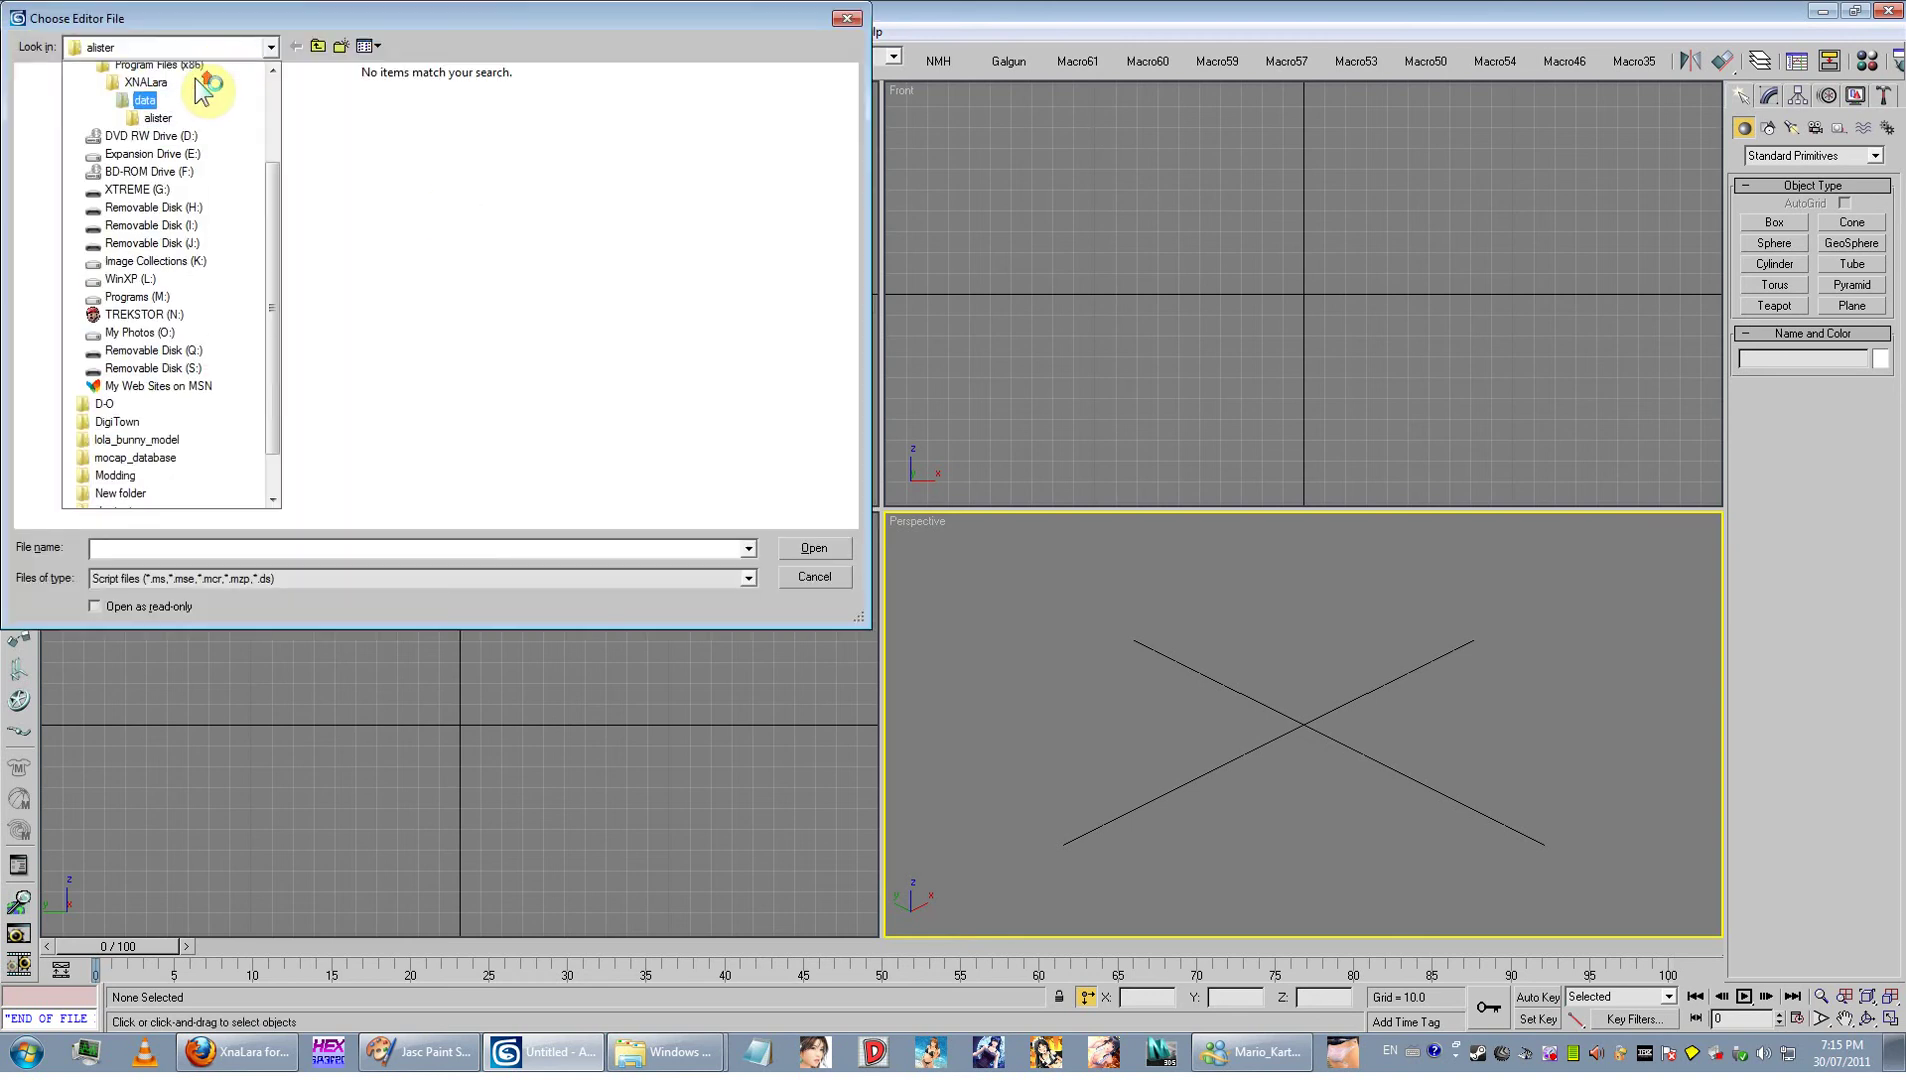
pyautogui.scroll(3, 203, 88)
pyautogui.click(130, 70)
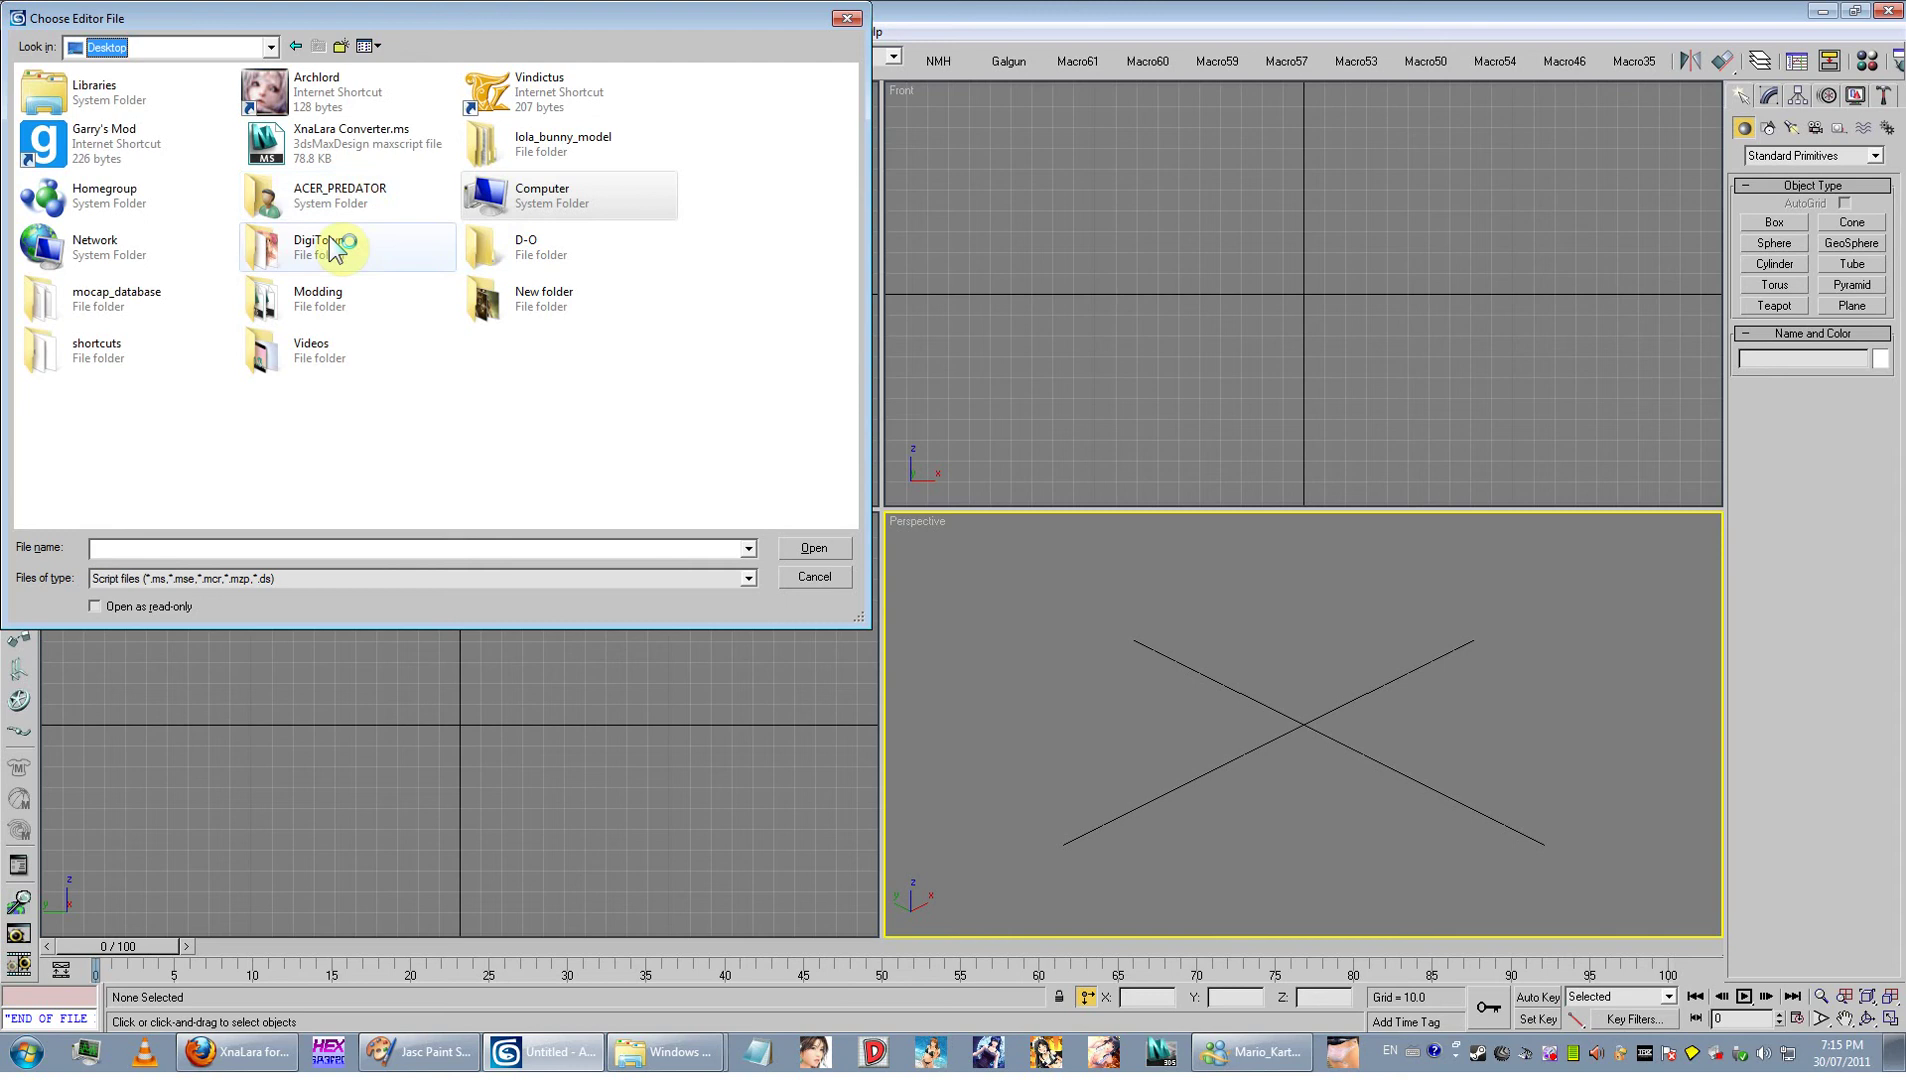
pyautogui.click(377, 150)
pyautogui.click(812, 548)
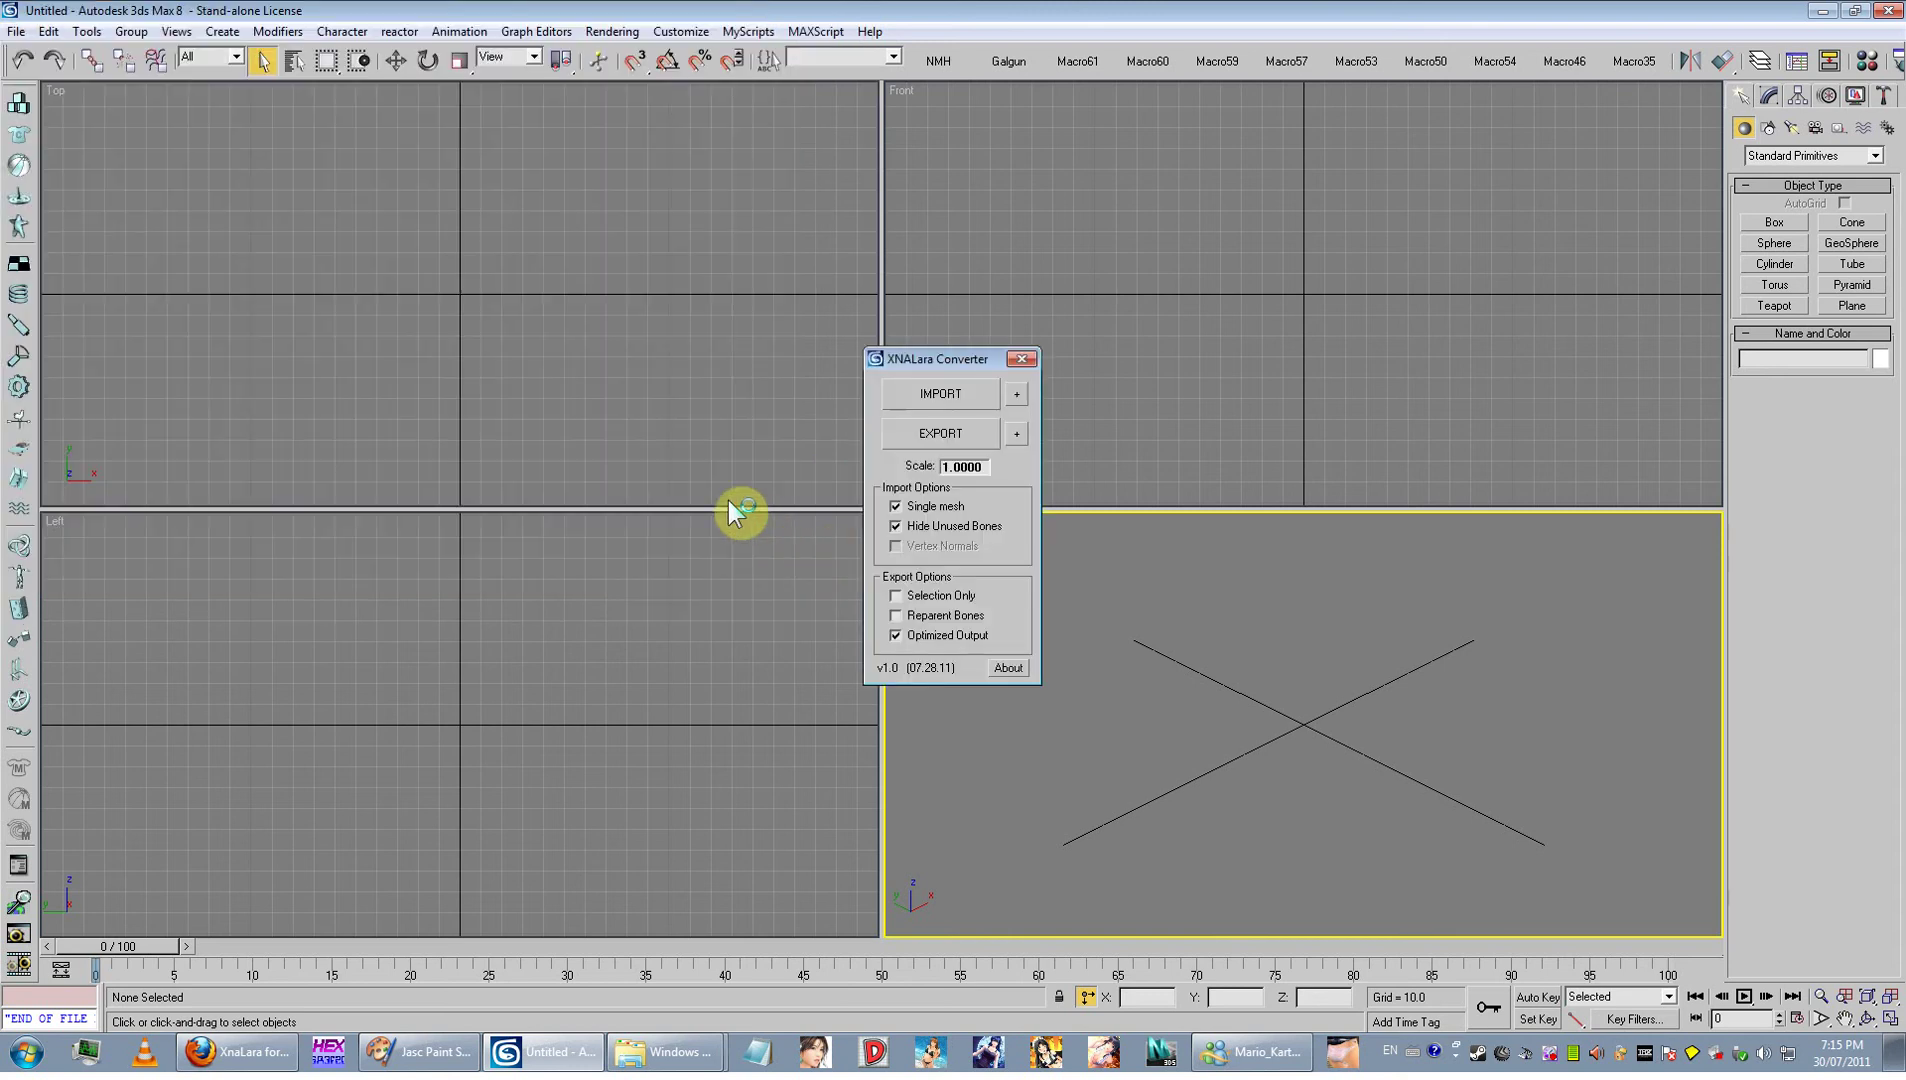
pyautogui.click(1021, 358)
# Open XnaLara Converter.ms from the Desktop folder in the MAXScript editor.
pyautogui.click(806, 32)
pyautogui.click(750, 78)
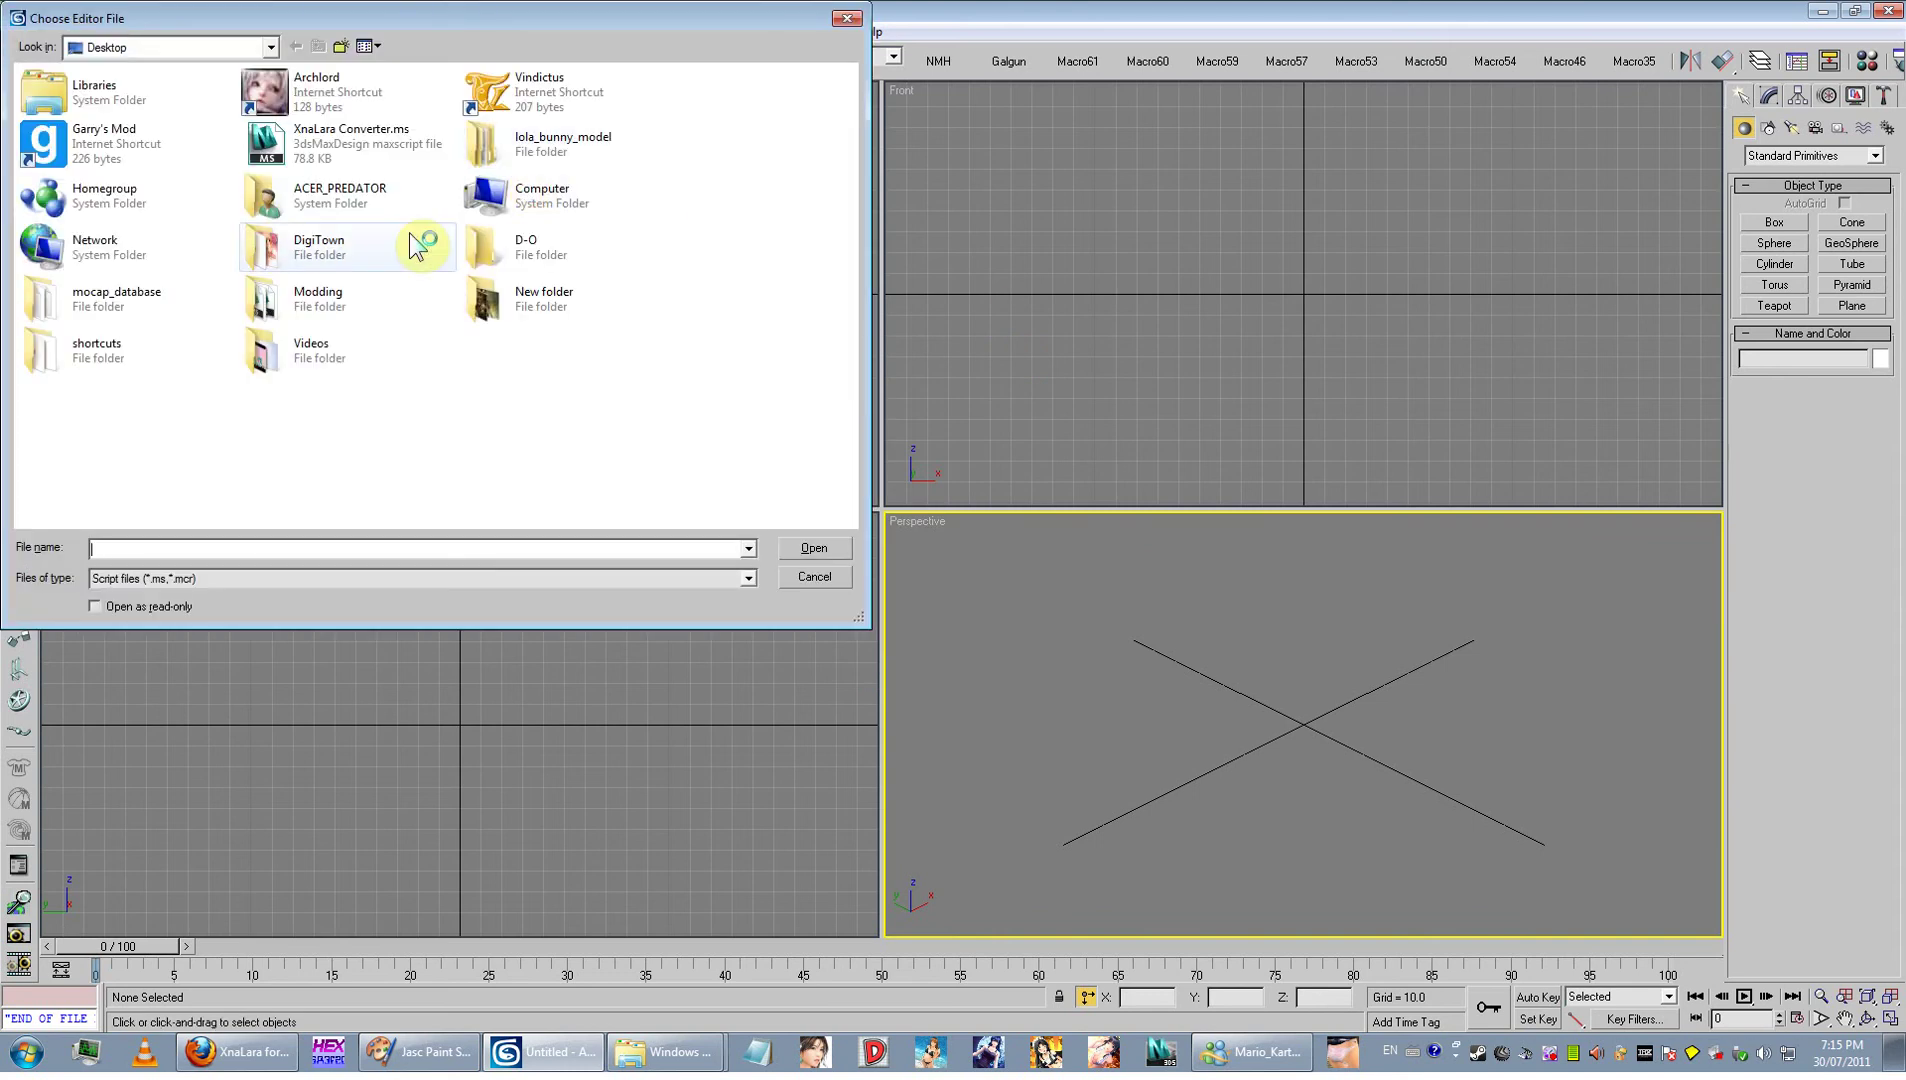
pyautogui.click(360, 142)
pyautogui.click(813, 548)
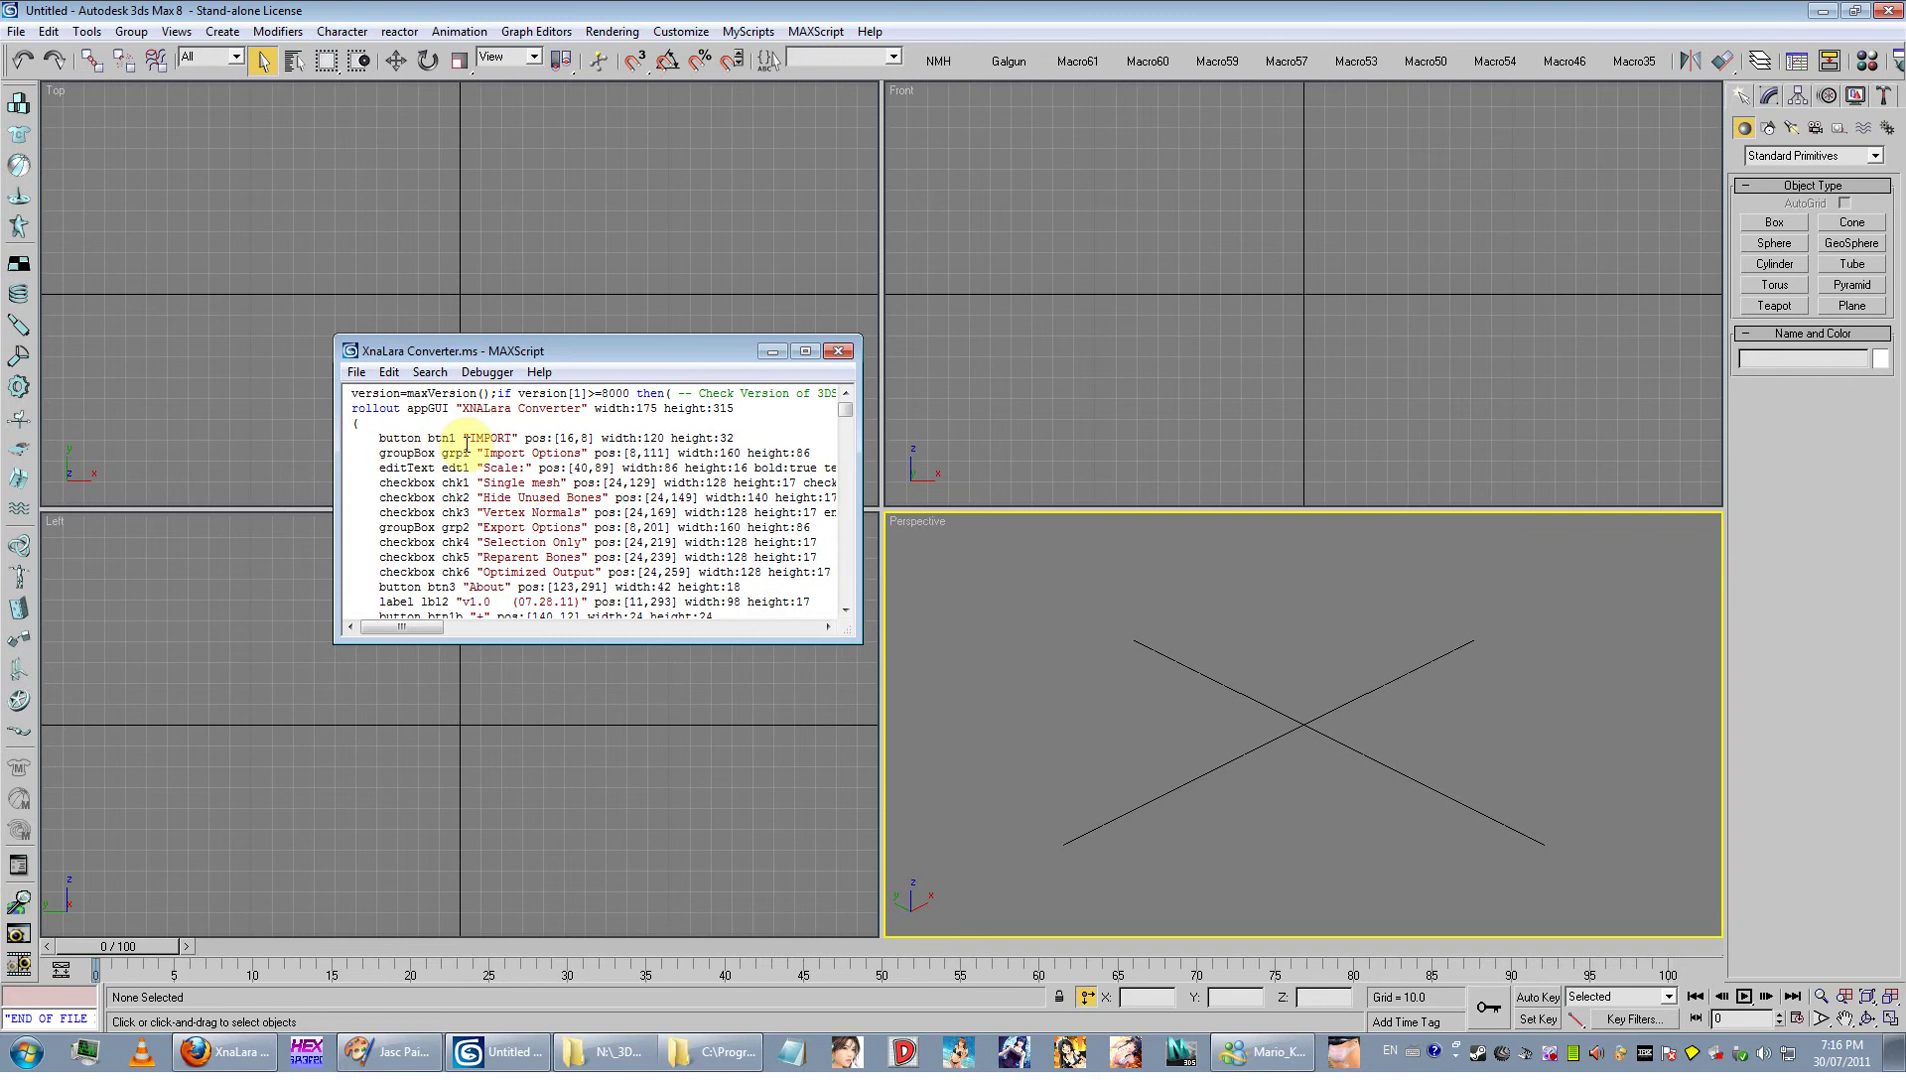
# Select the entire converter script and place it on the main toolbar as a macro button.
pyautogui.rightClick(373, 447)
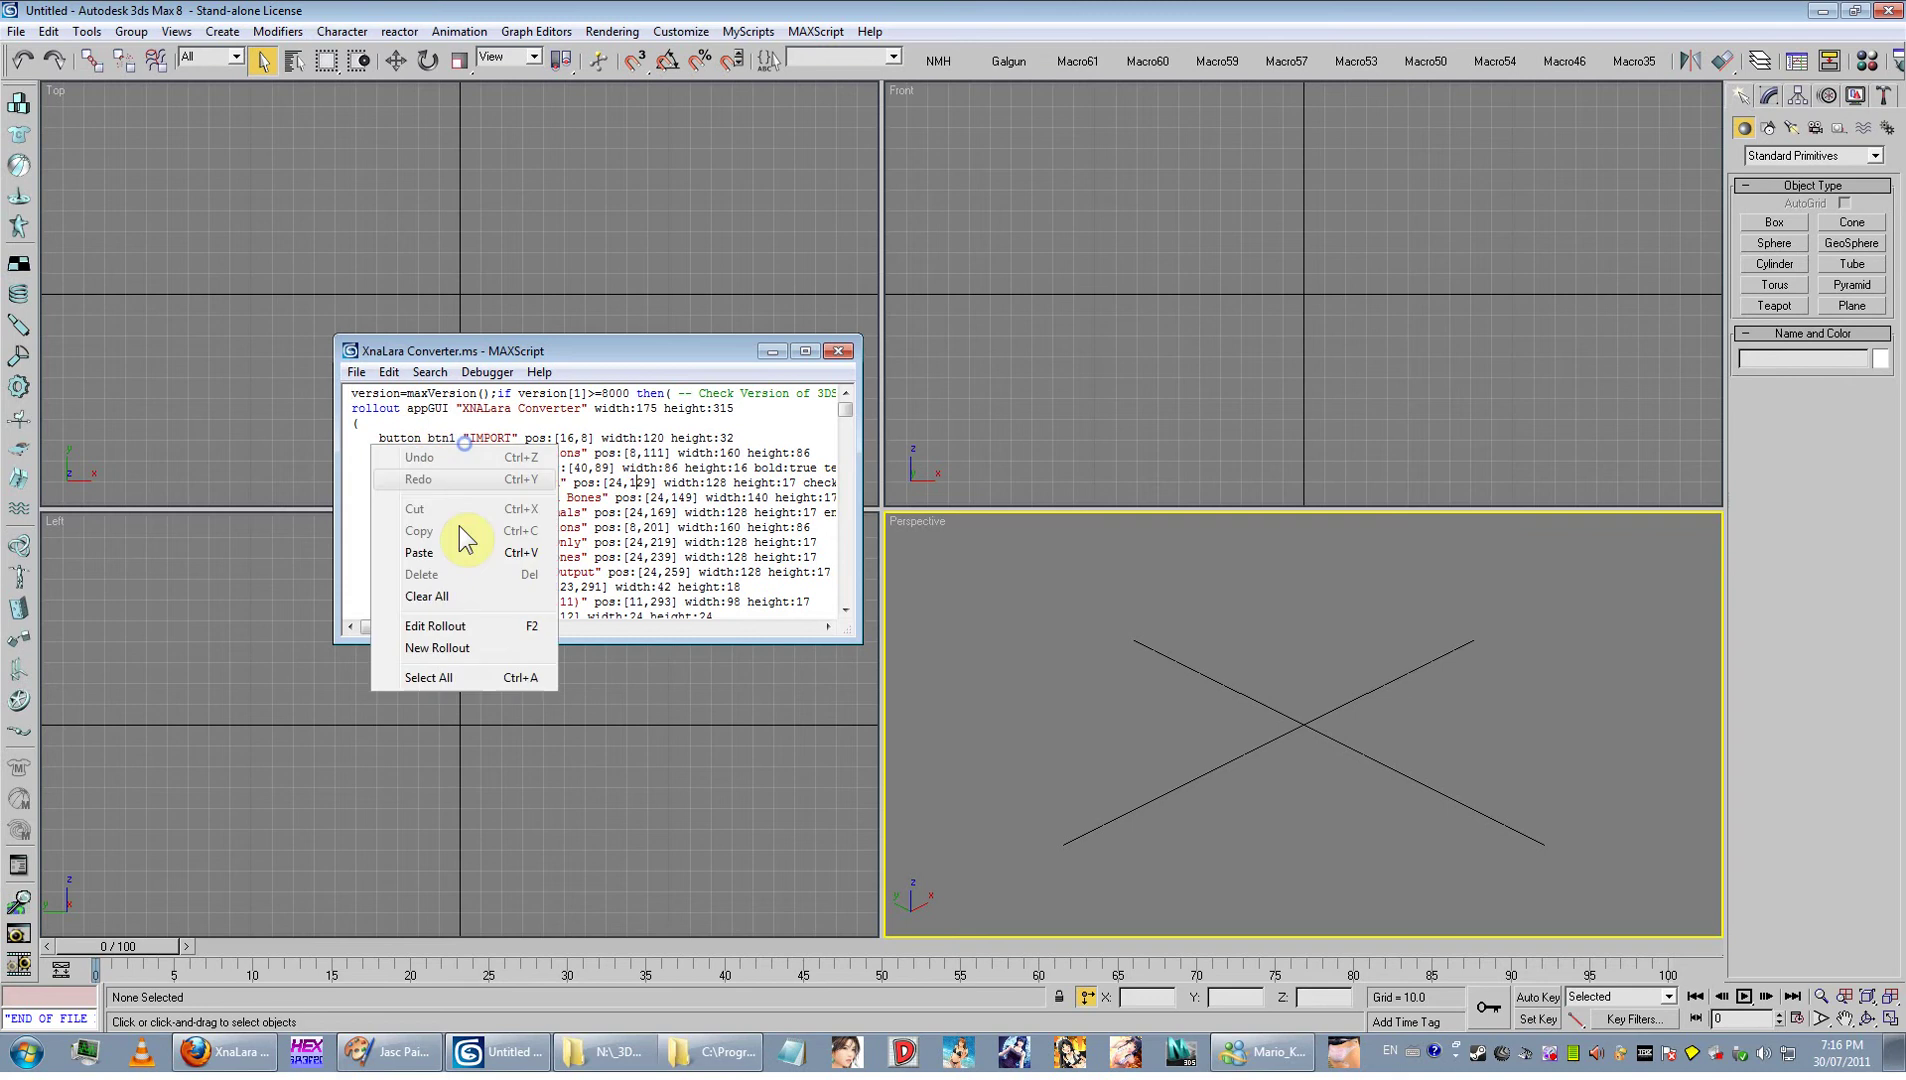
pyautogui.click(444, 679)
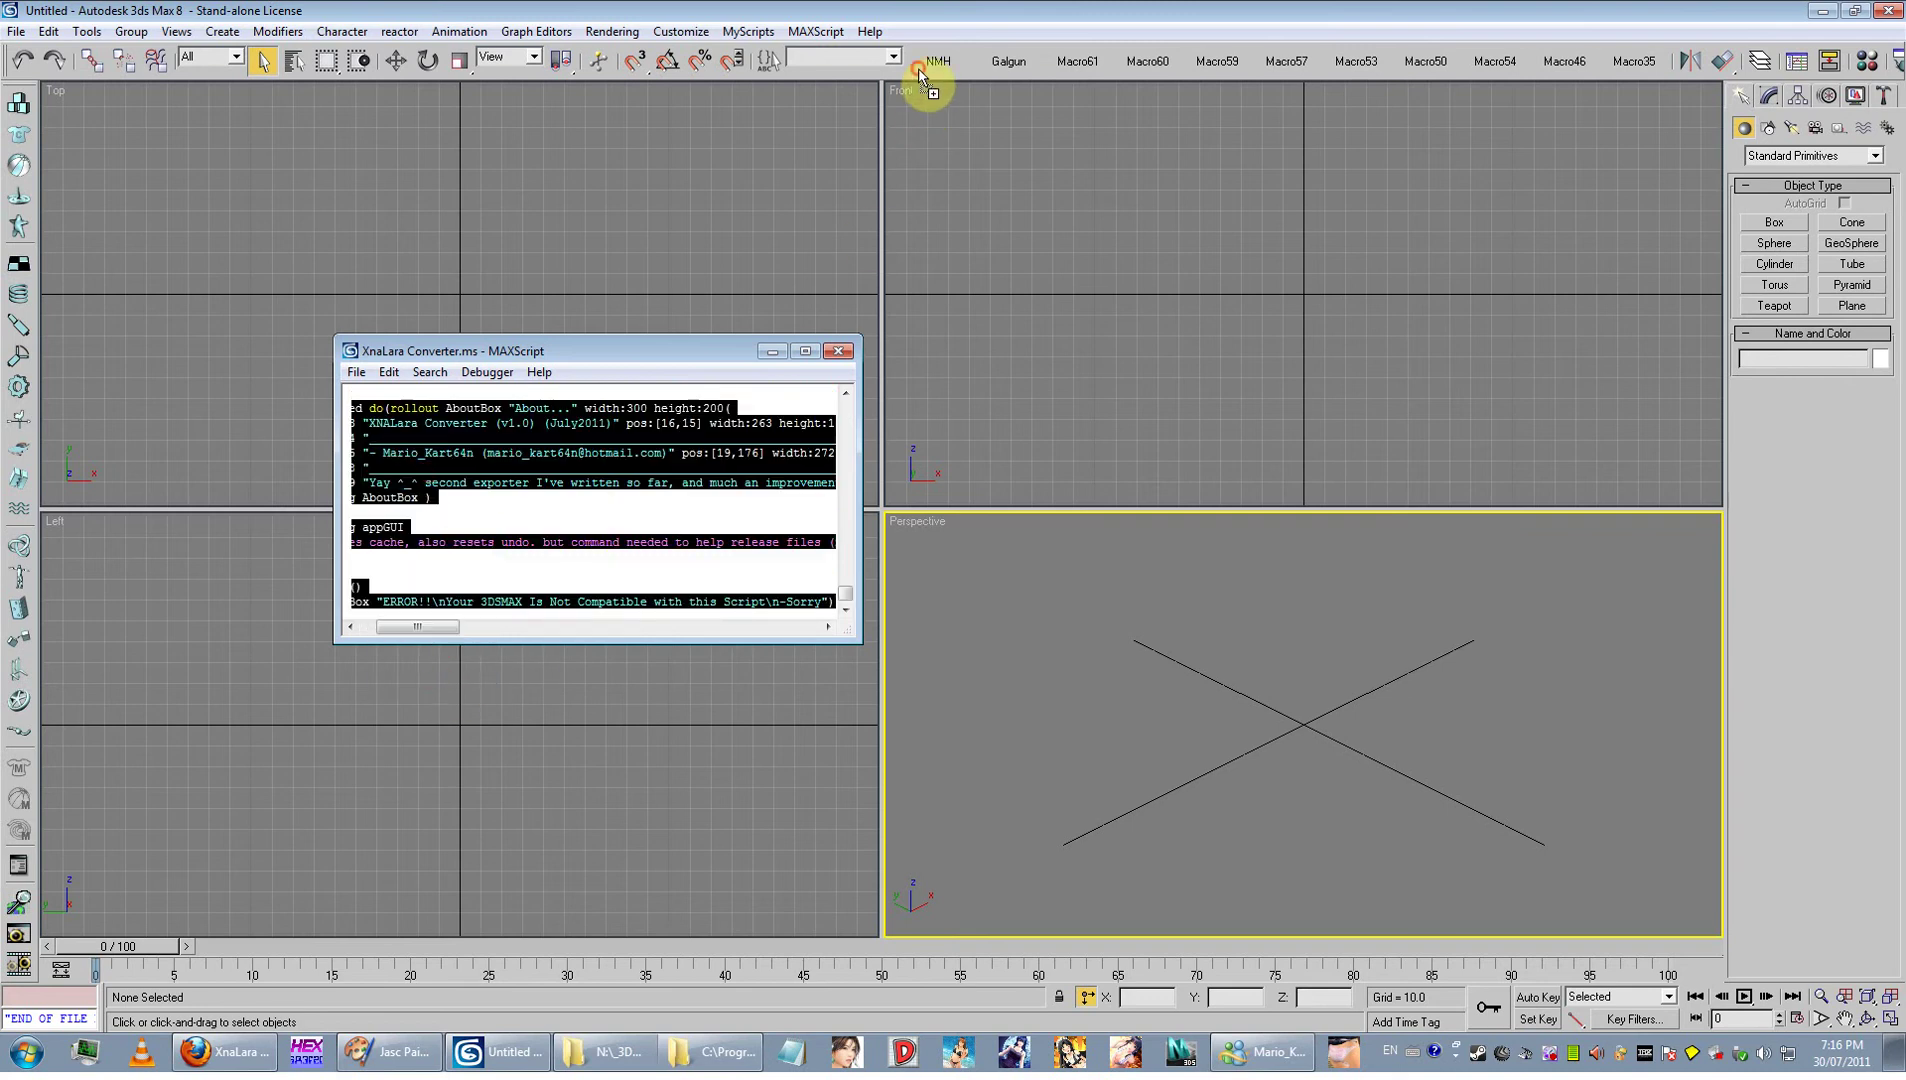
pyautogui.moveTo(917, 68); pyautogui.dragTo(918, 66)
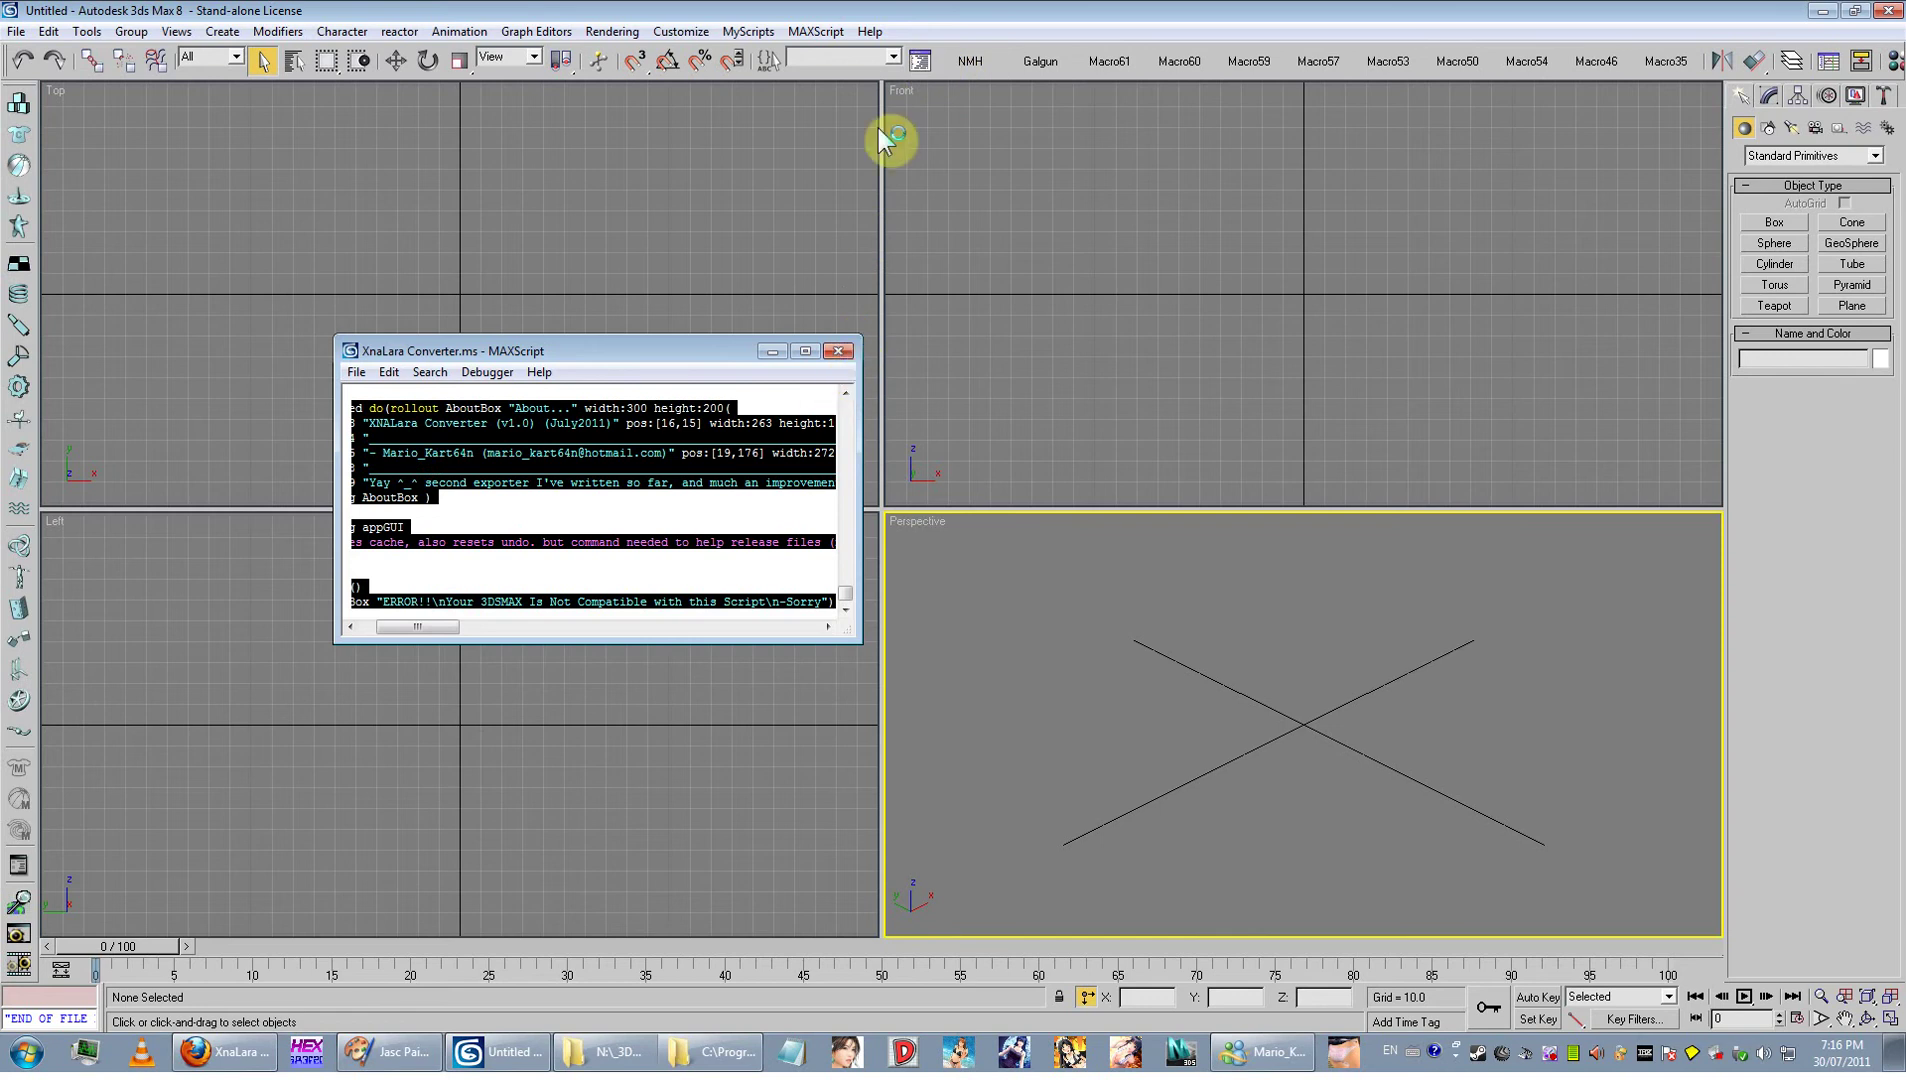
# Launch the XNALara Converter from its new macro button, close the script editor, and reposition the converter window.
pyautogui.click(918, 64)
pyautogui.click(838, 351)
pyautogui.moveTo(930, 358); pyautogui.dragTo(642, 276)
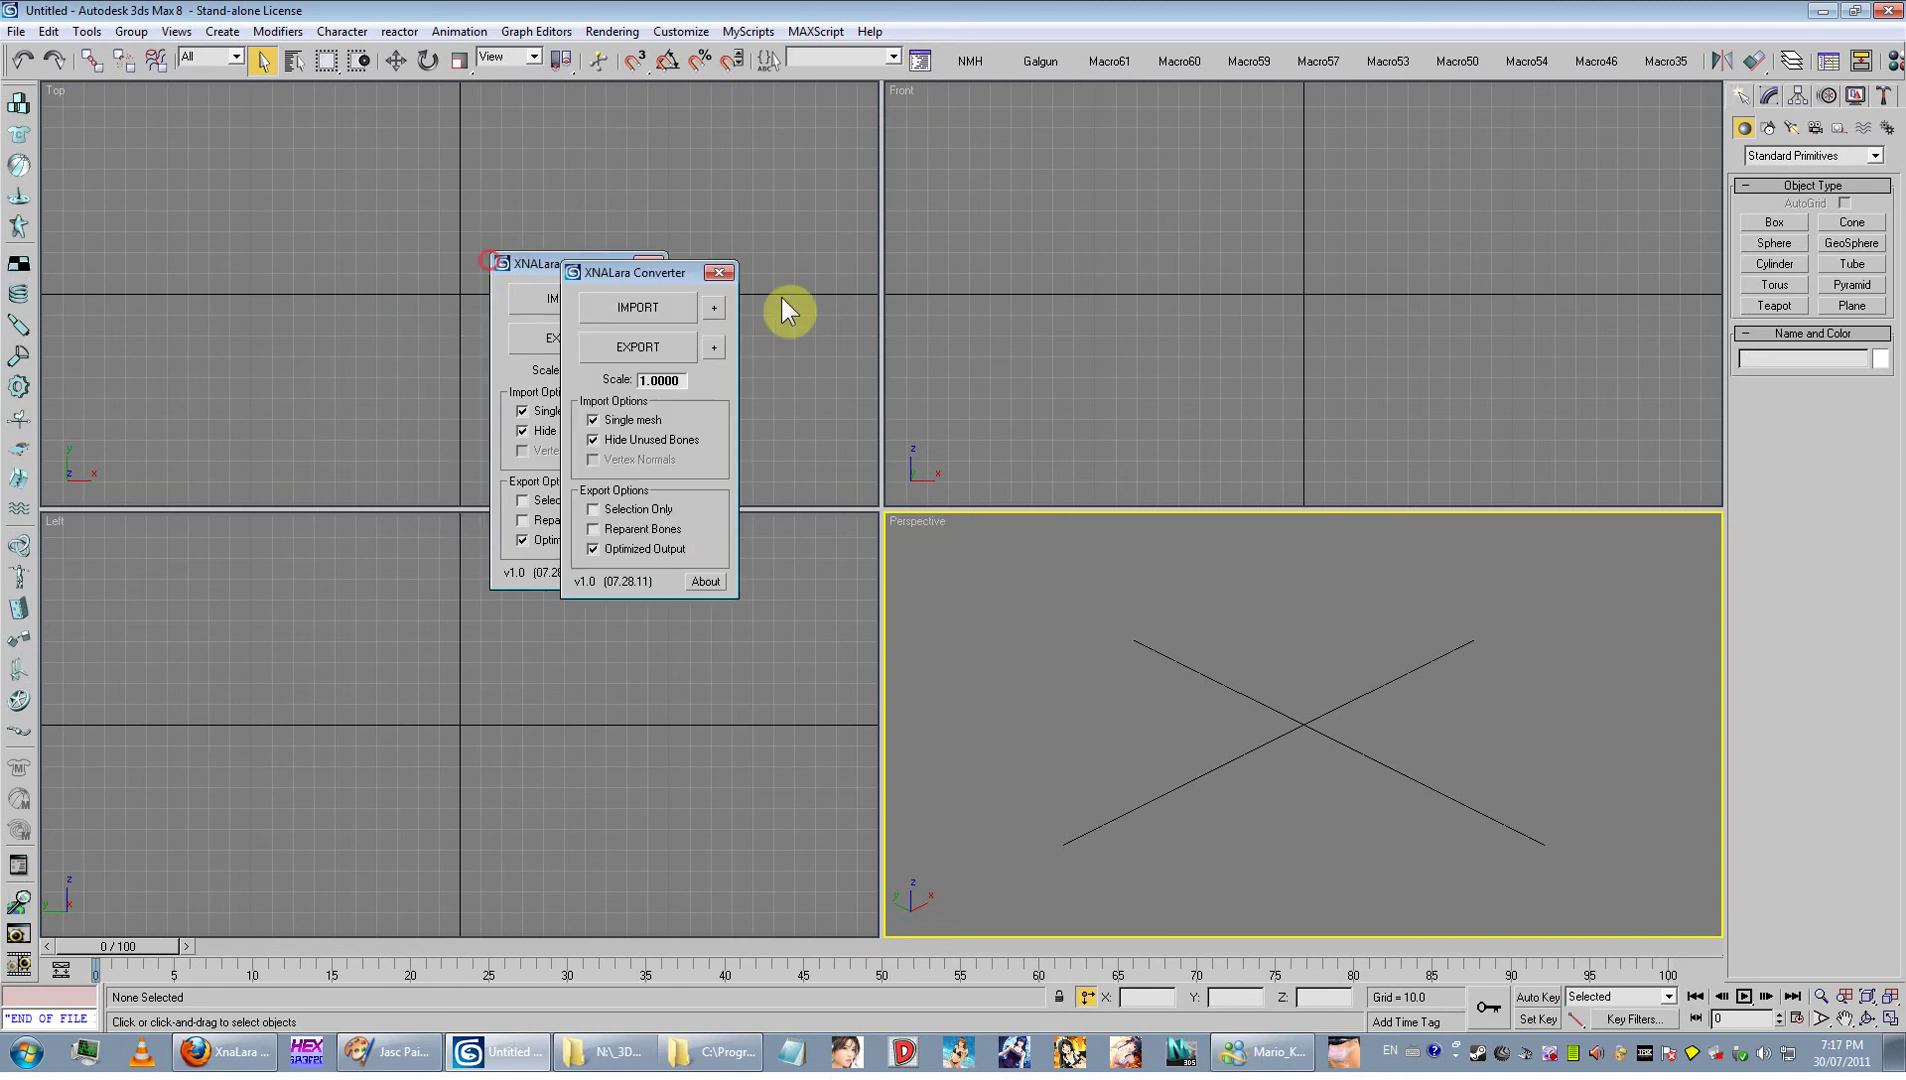
pyautogui.moveTo(782, 298); pyautogui.dragTo(884, 344)
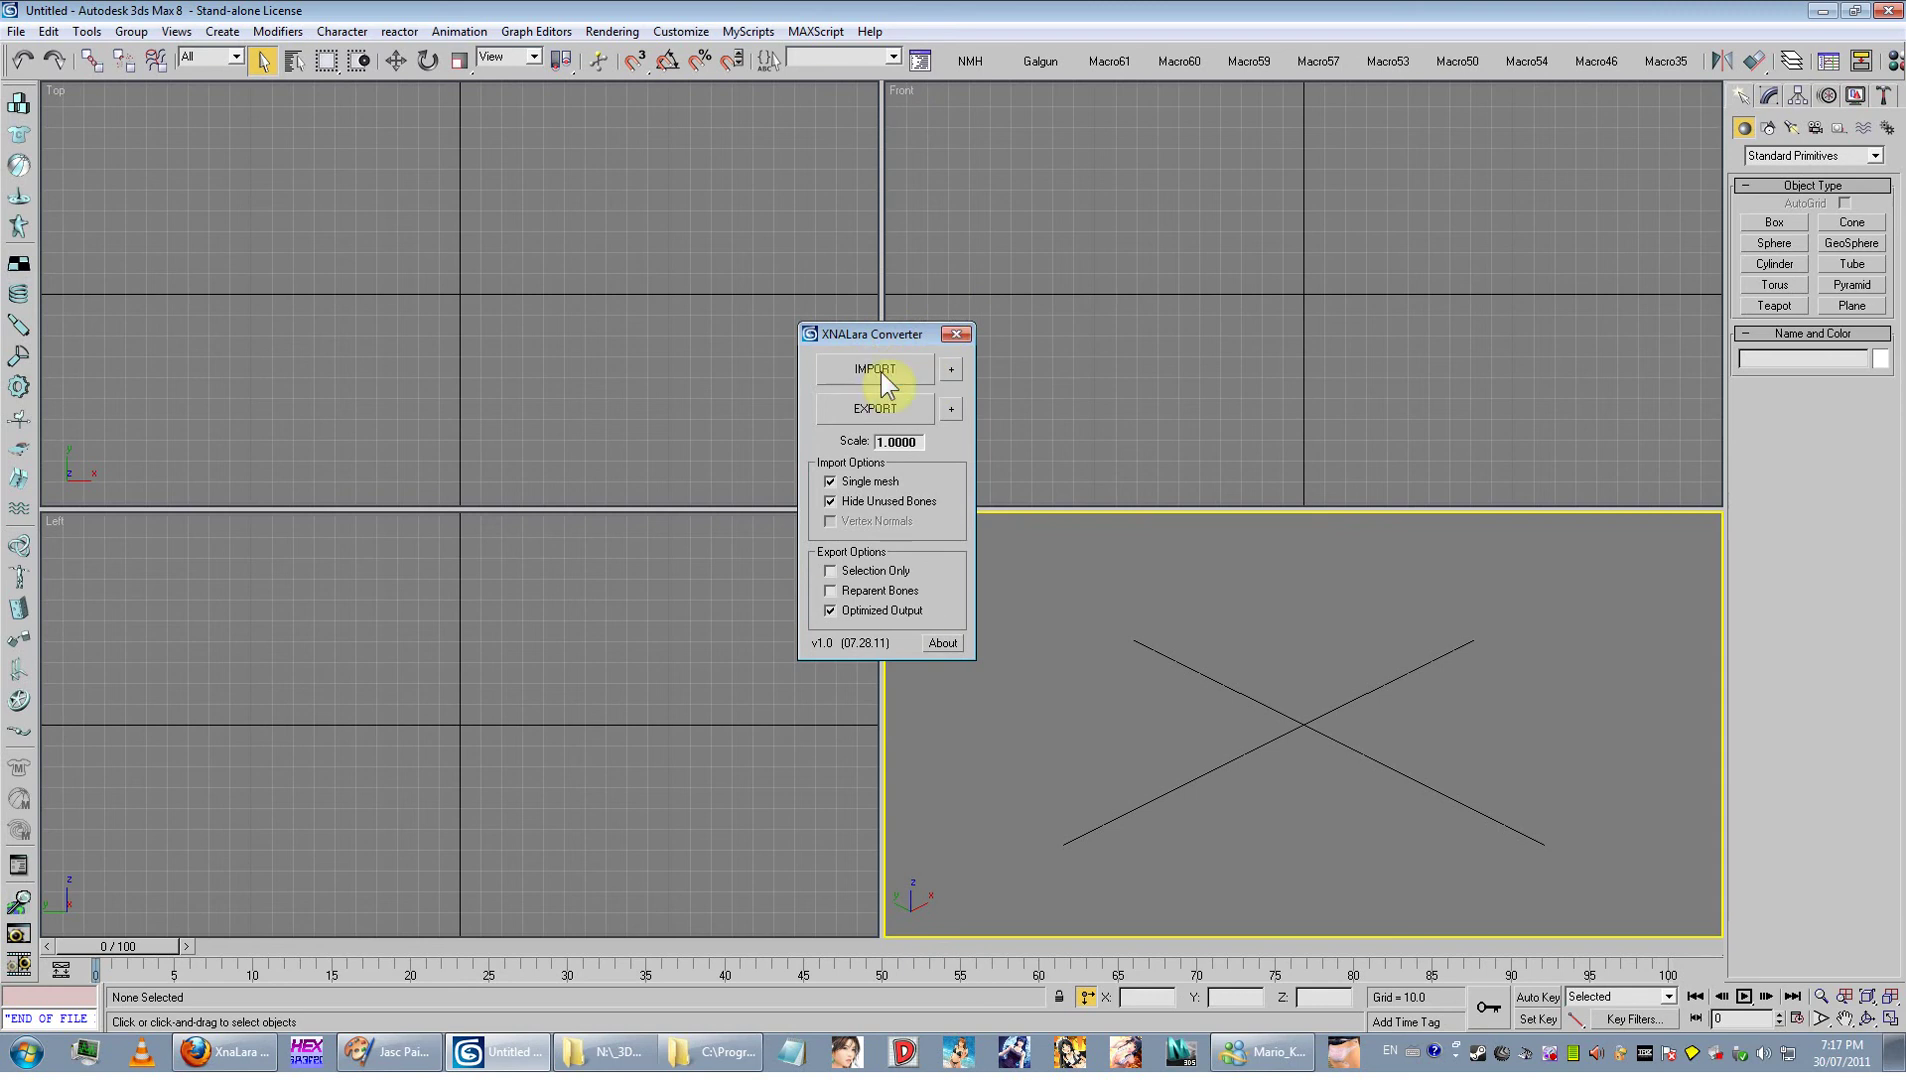
pyautogui.click(920, 442)
pyautogui.moveTo(920, 442); pyautogui.dragTo(851, 442)
pyautogui.moveTo(916, 442); pyautogui.dragTo(960, 452)
# Start a model import from the XNALara Converter with the file type set to Binary(*.mesh).
pyautogui.click(878, 378)
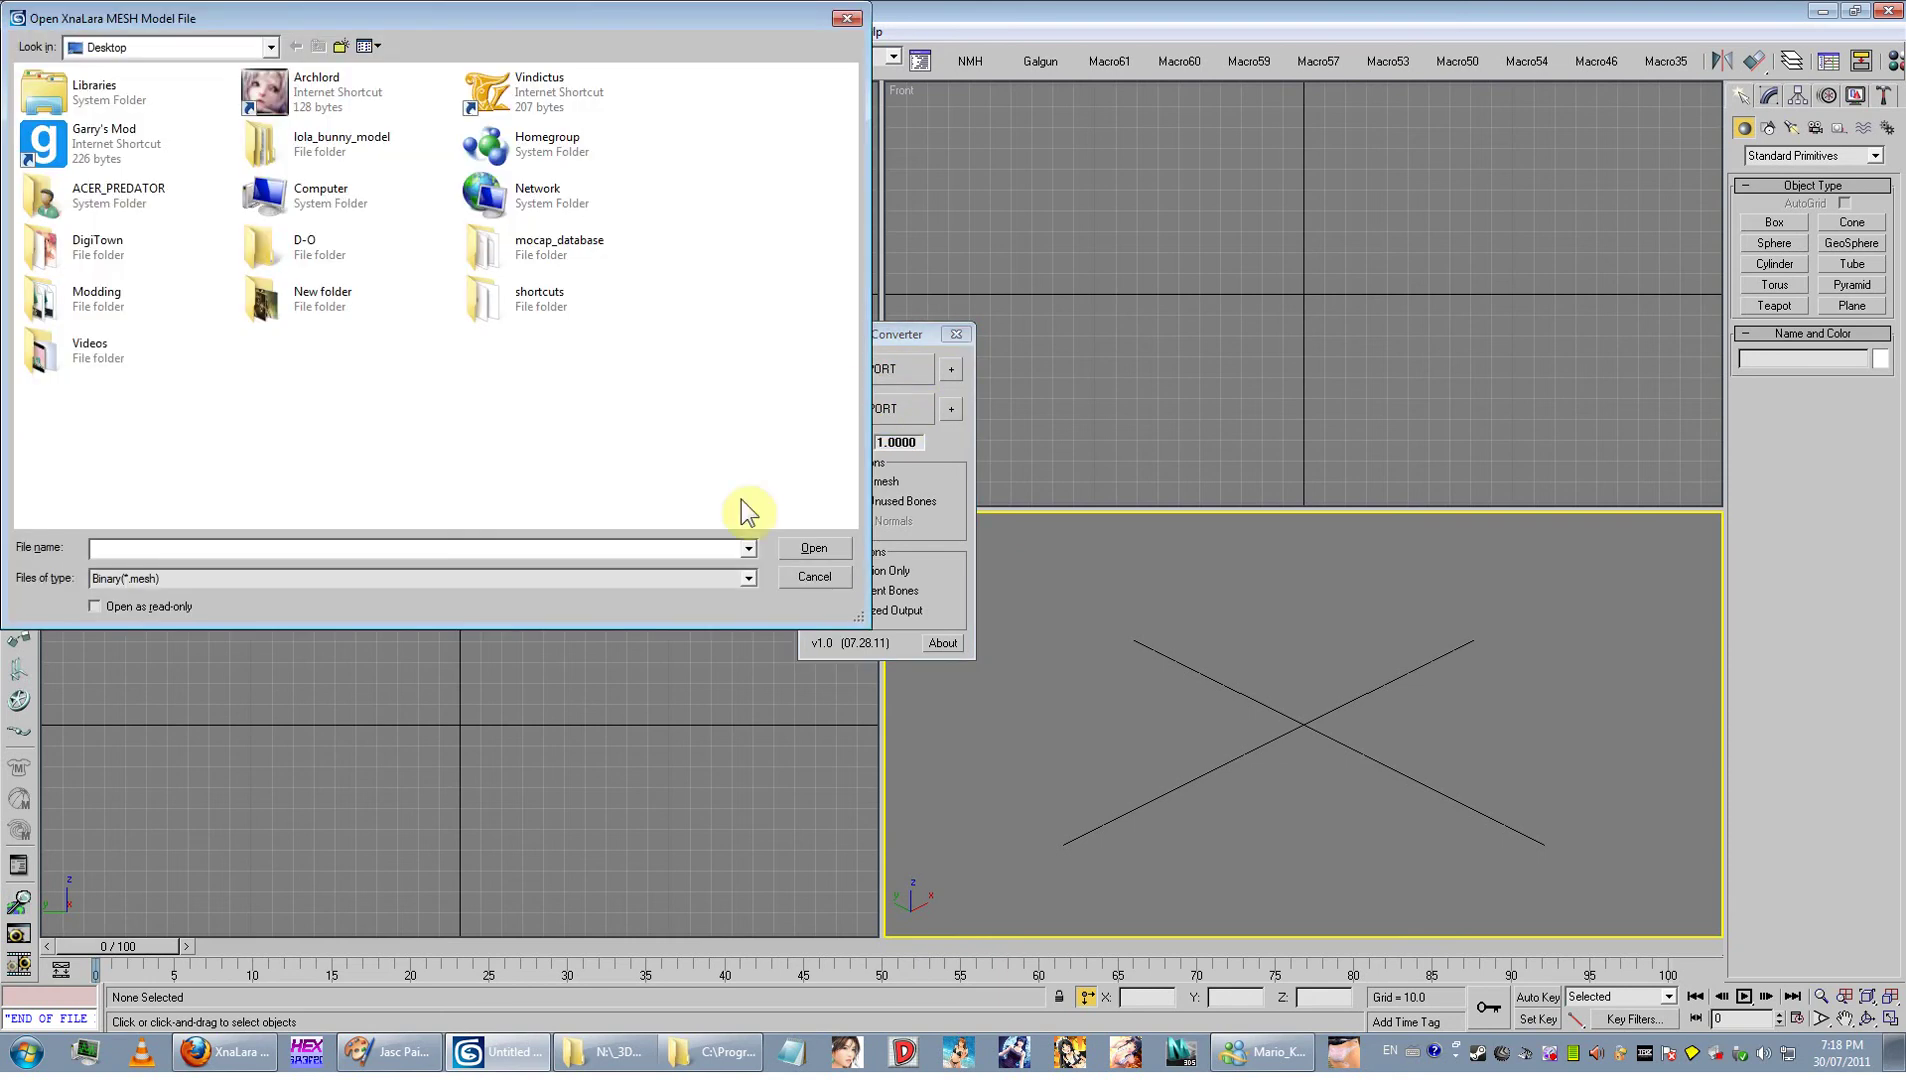
pyautogui.click(385, 578)
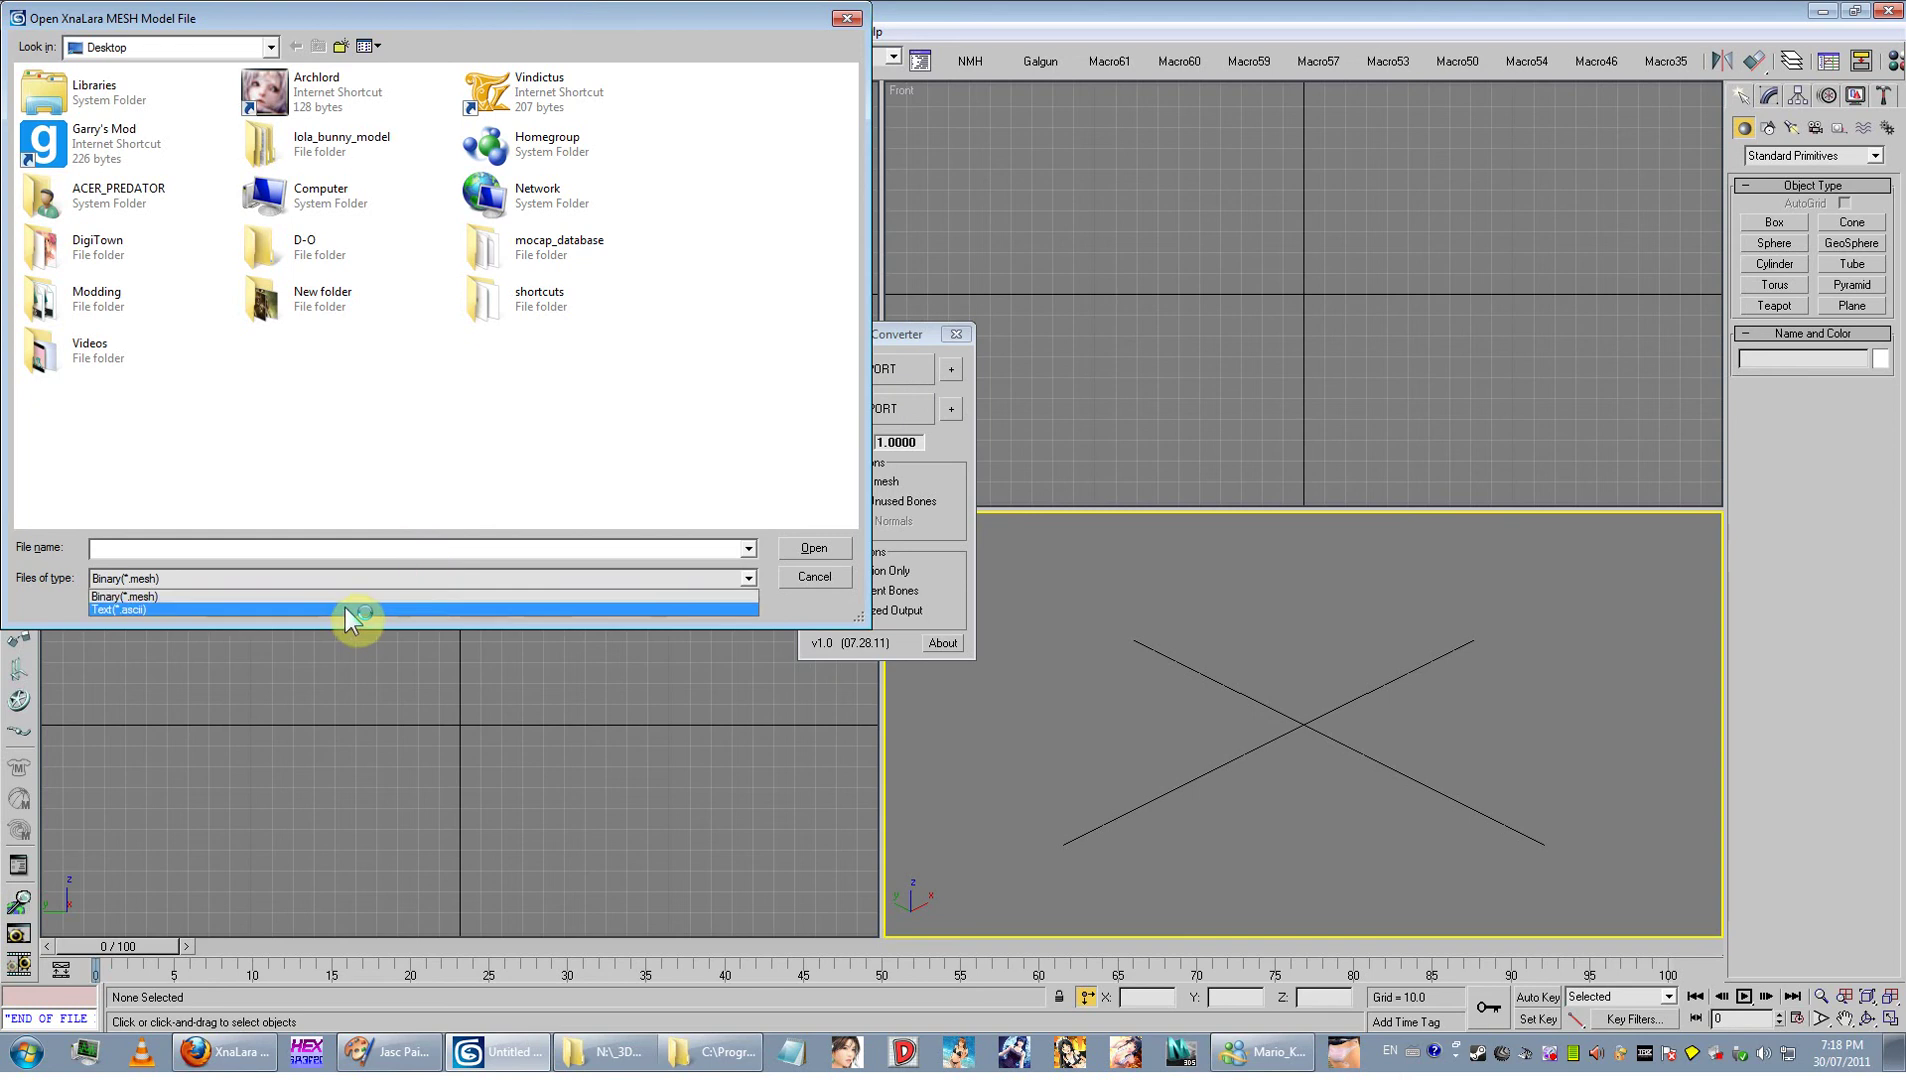
pyautogui.click(353, 594)
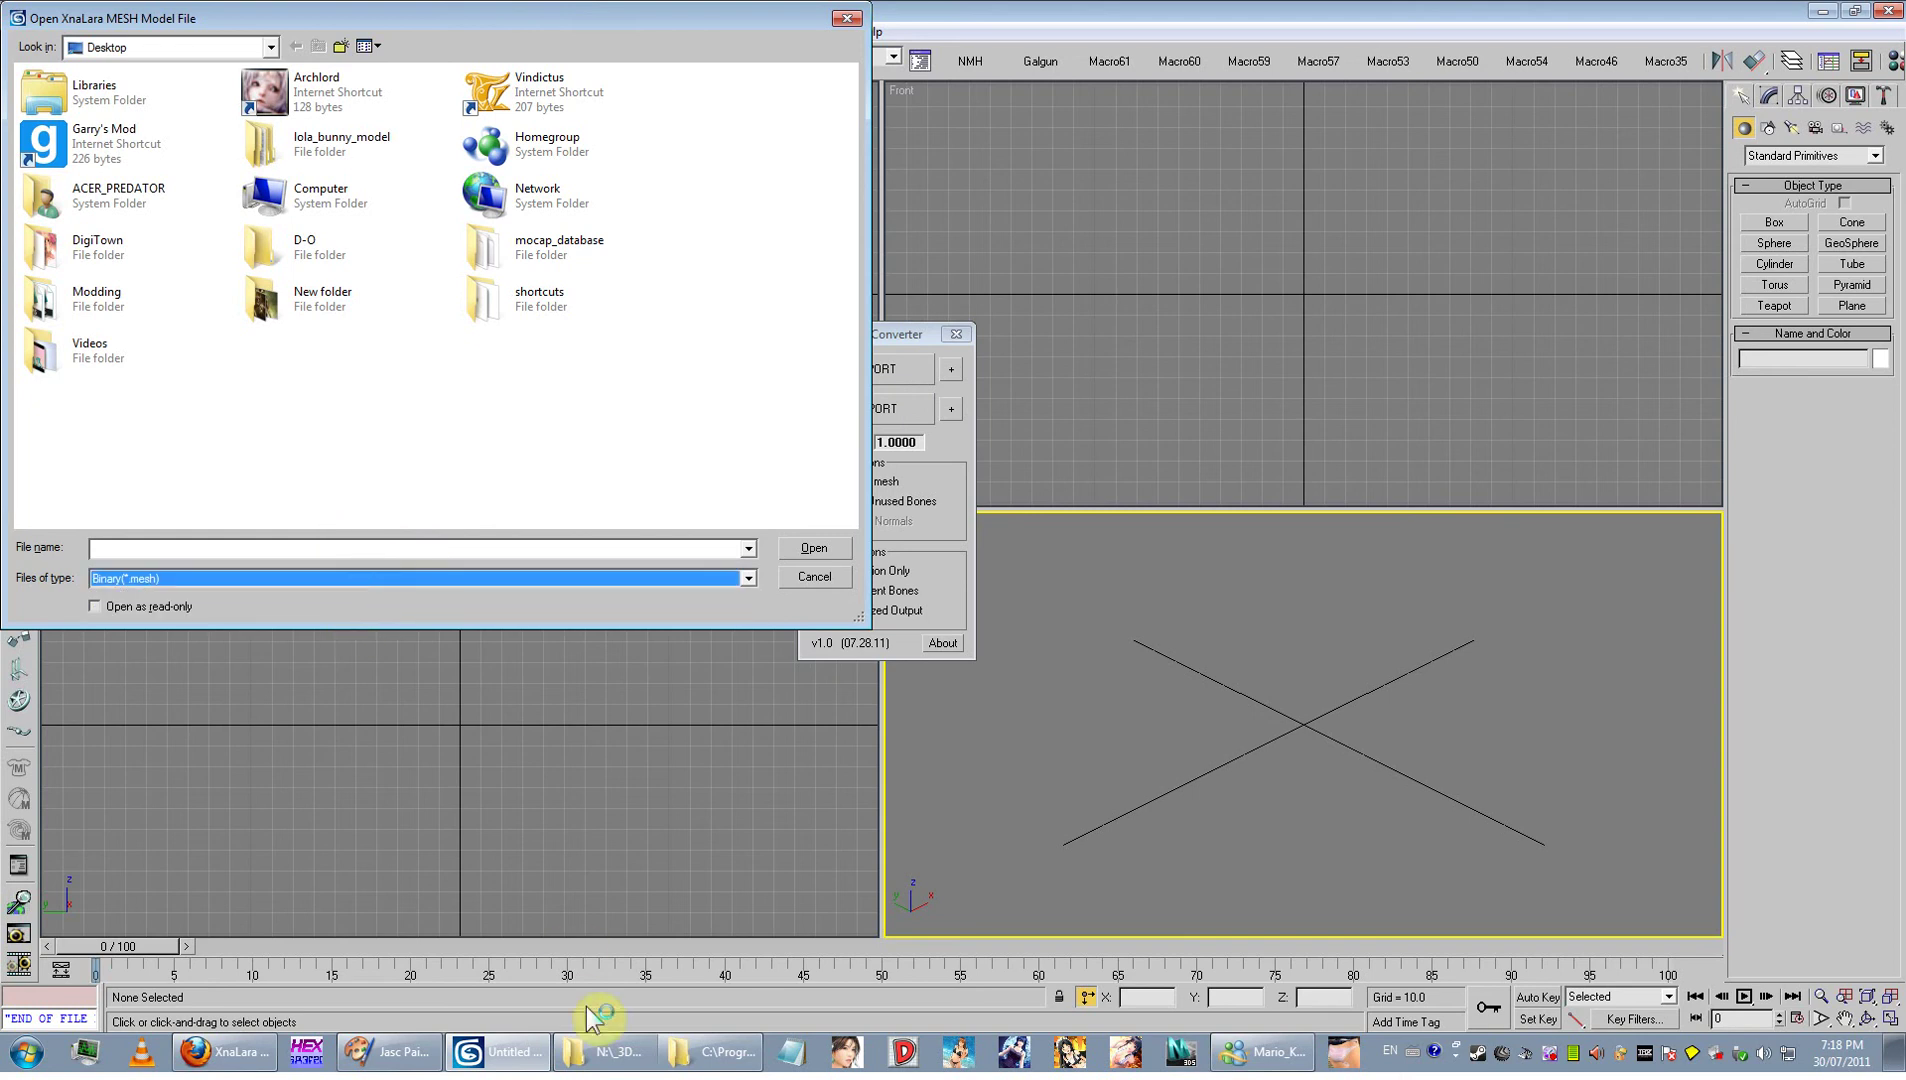
# Check the XNALara\data\alister folder in Windows Explorer, and return to the import dialog with Binary(*.mesh) as the file type.
pyautogui.click(700, 1051)
pyautogui.click(866, 277)
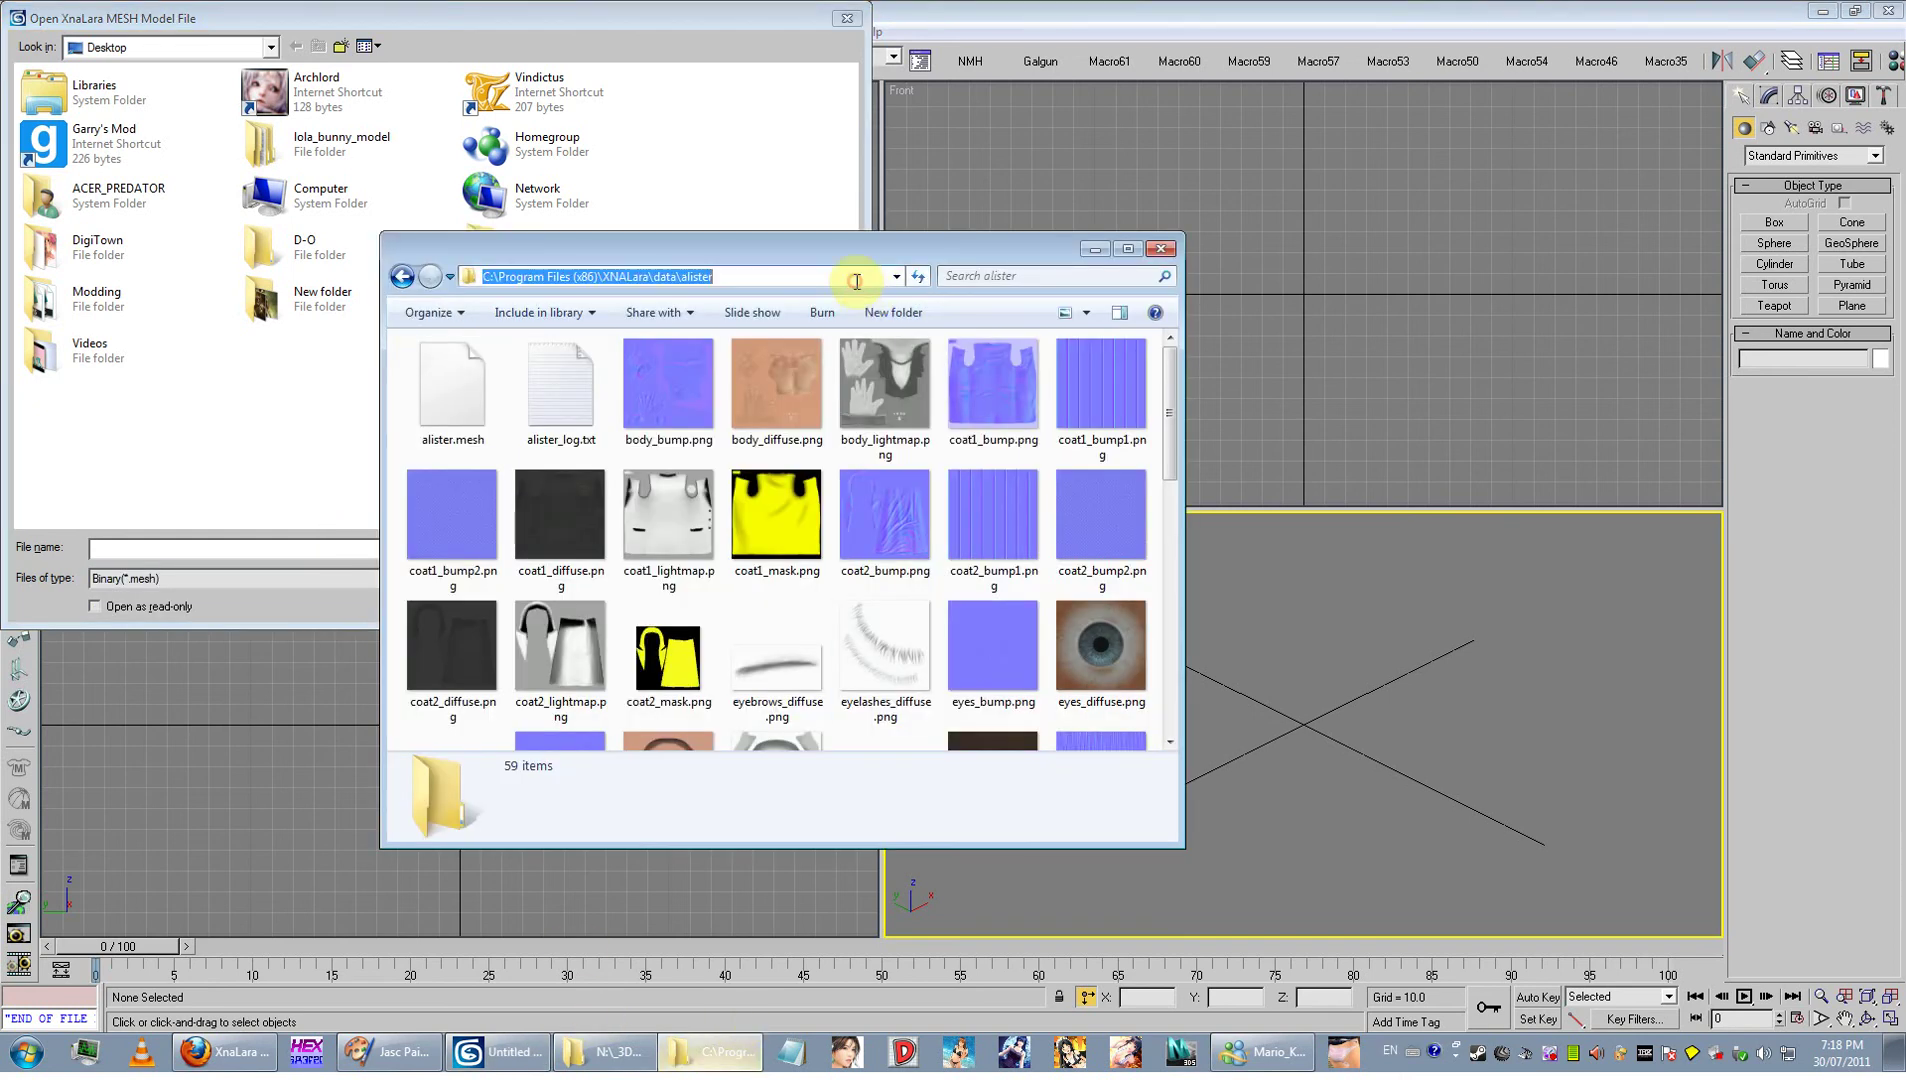
pyautogui.rightClick(866, 277)
pyautogui.press('Escape')
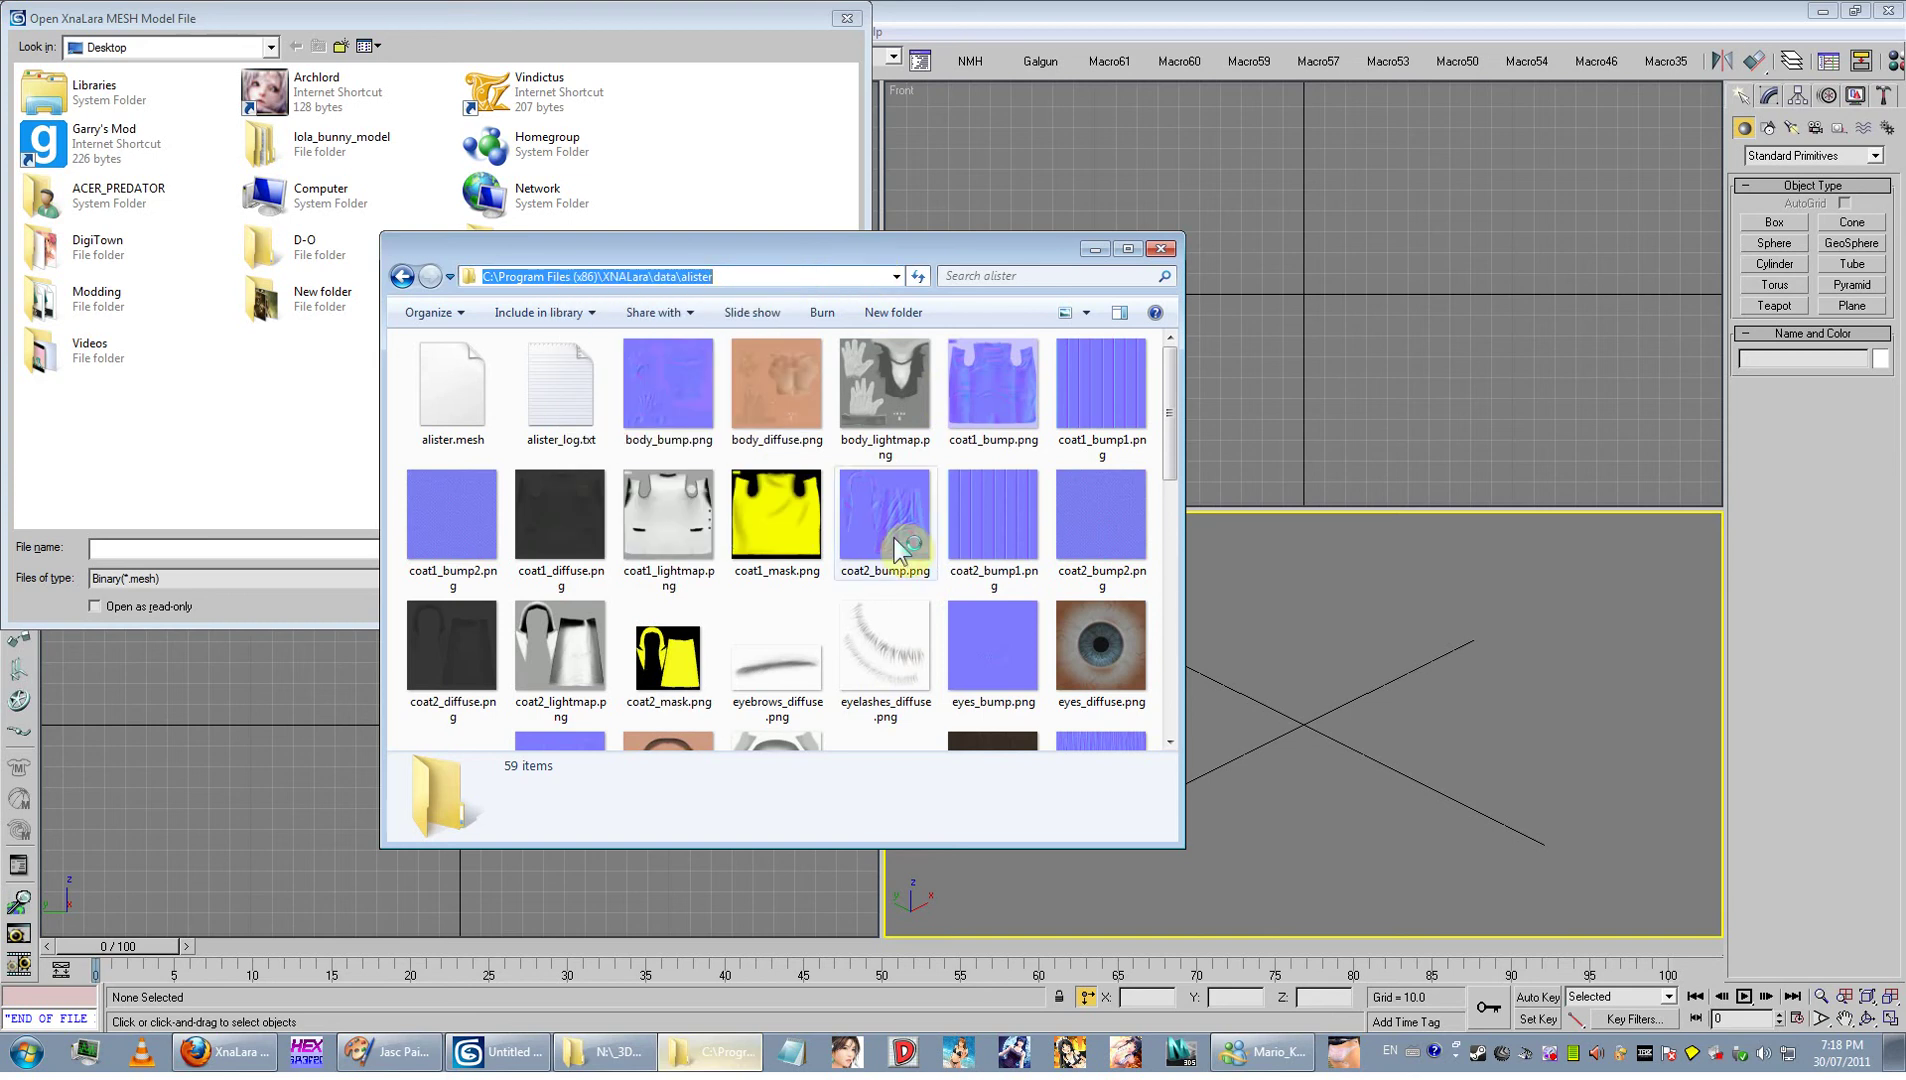
pyautogui.scroll(-5, 906, 531)
pyautogui.click(270, 606)
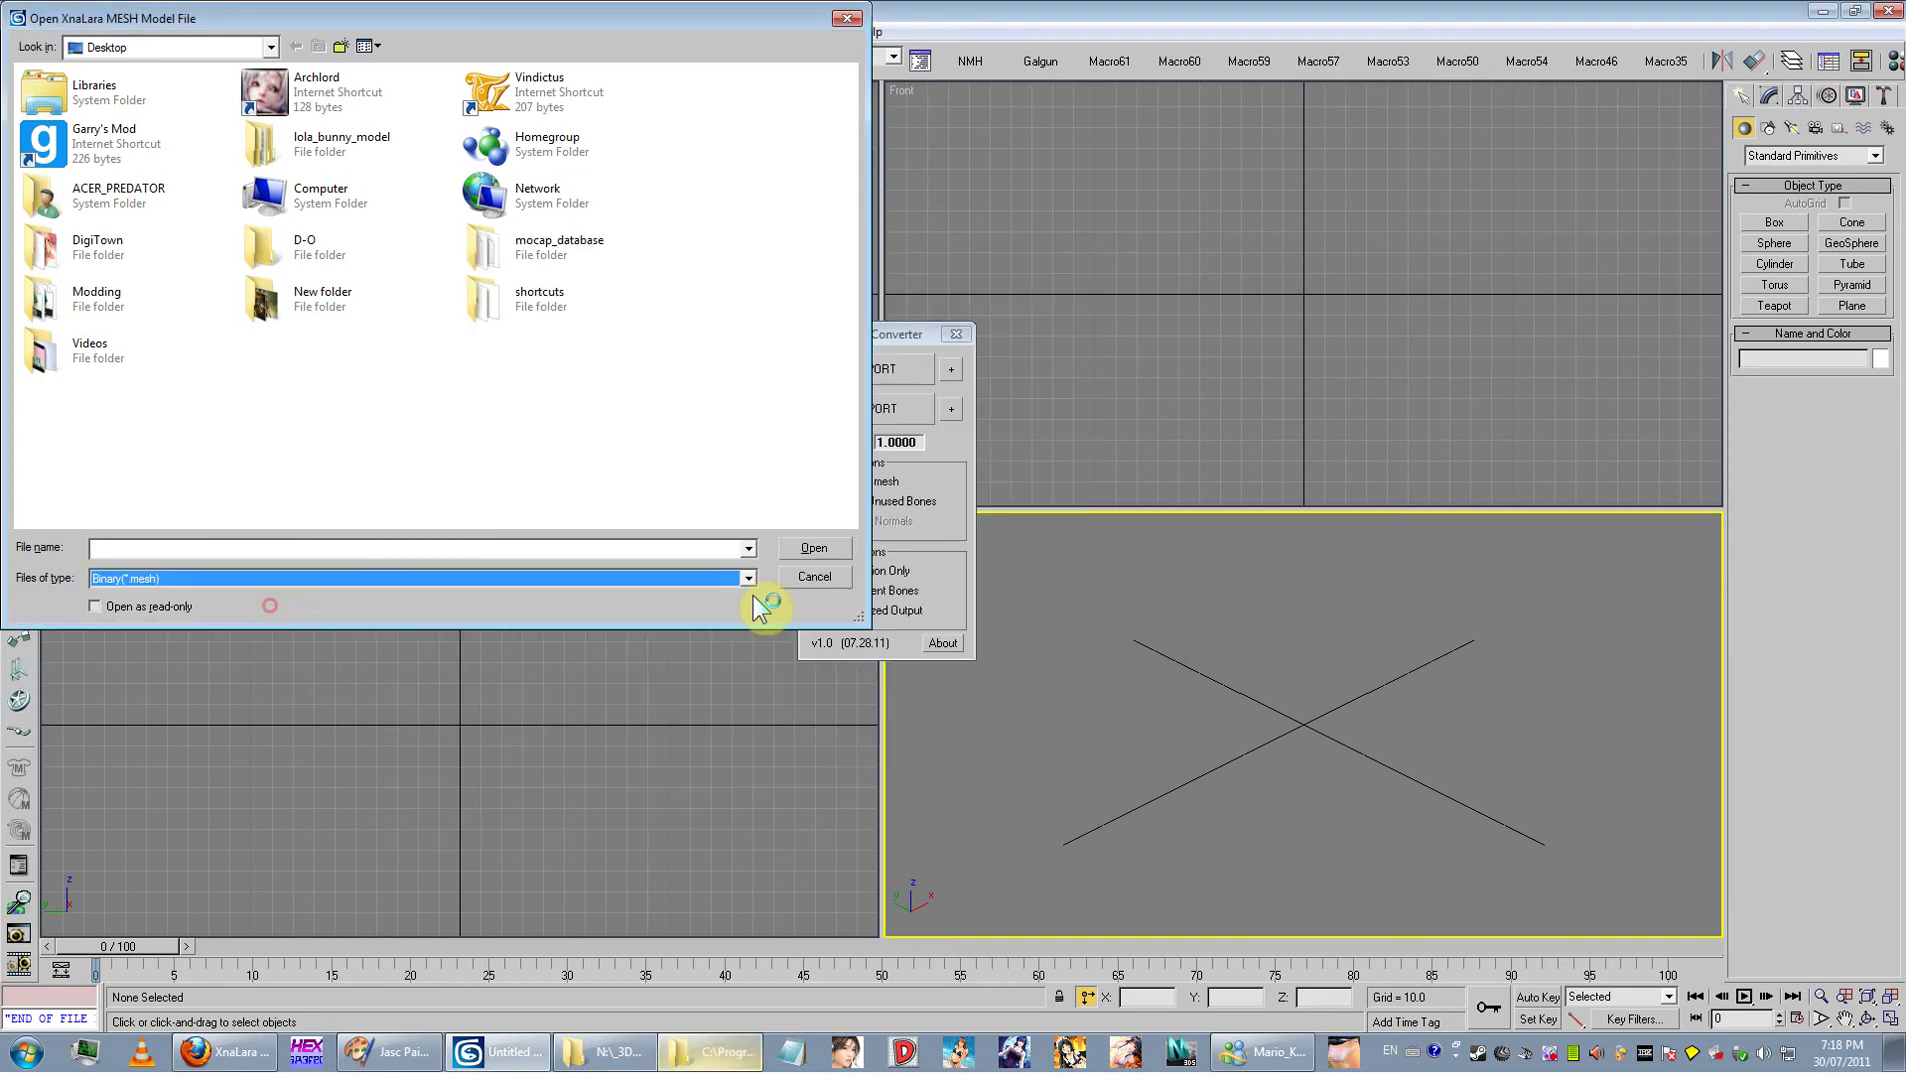
pyautogui.click(748, 578)
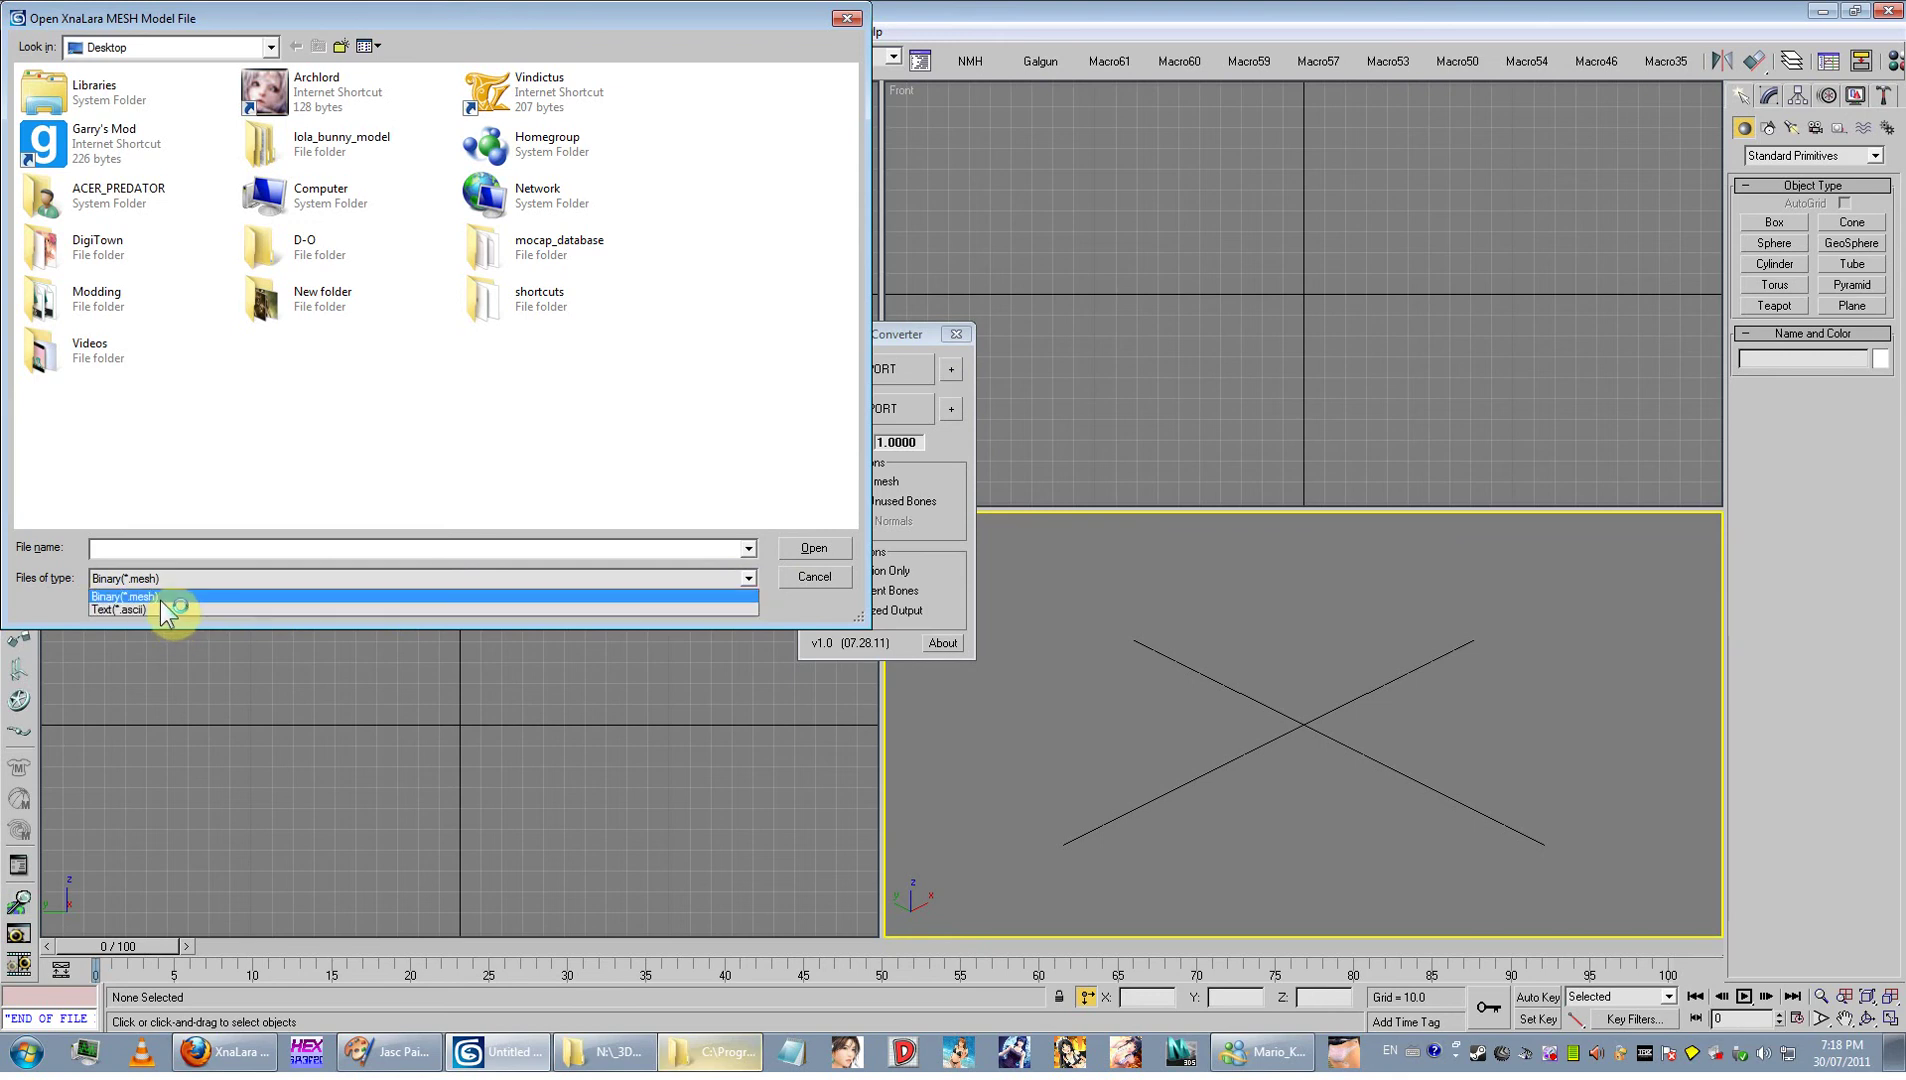
pyautogui.click(772, 593)
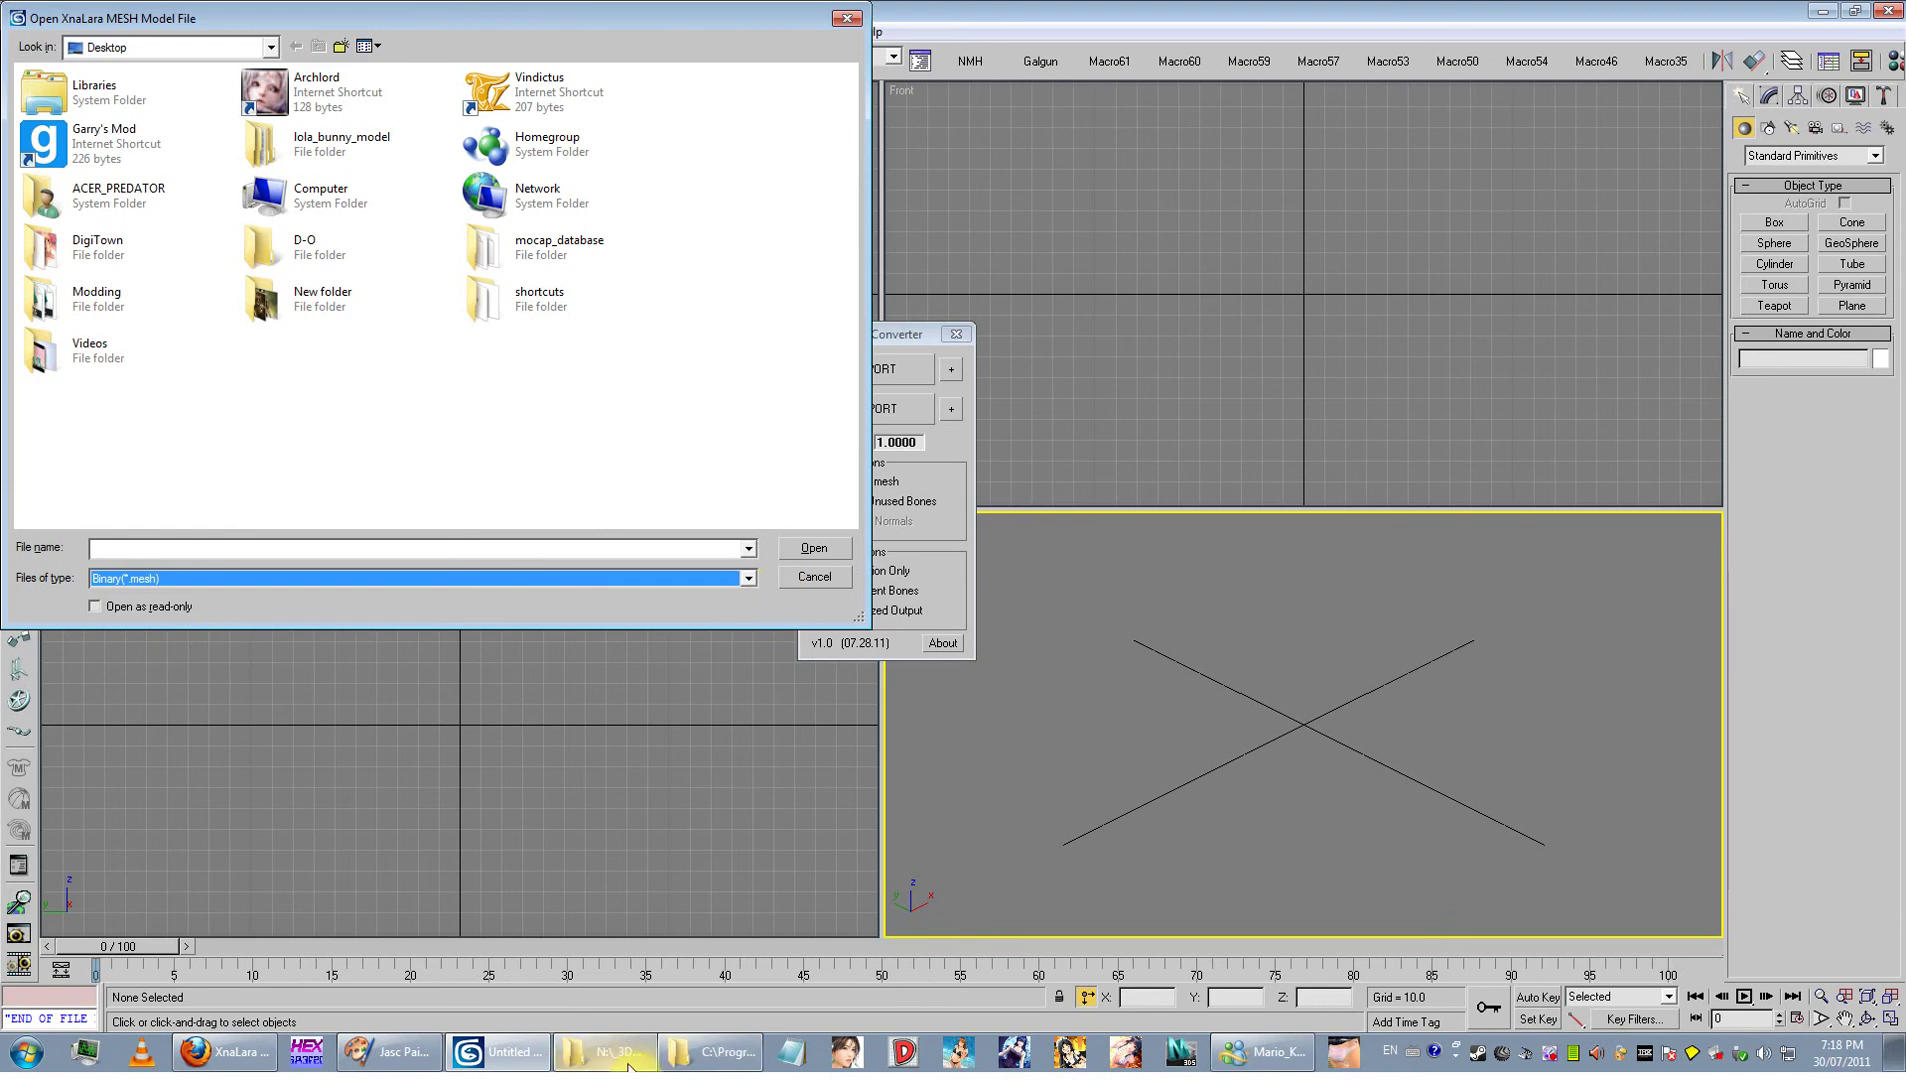
# Switch to Firefox and open the sticky thread "XNALara: Lara realtime posing program" in the XNALara forum.
pyautogui.click(225, 1051)
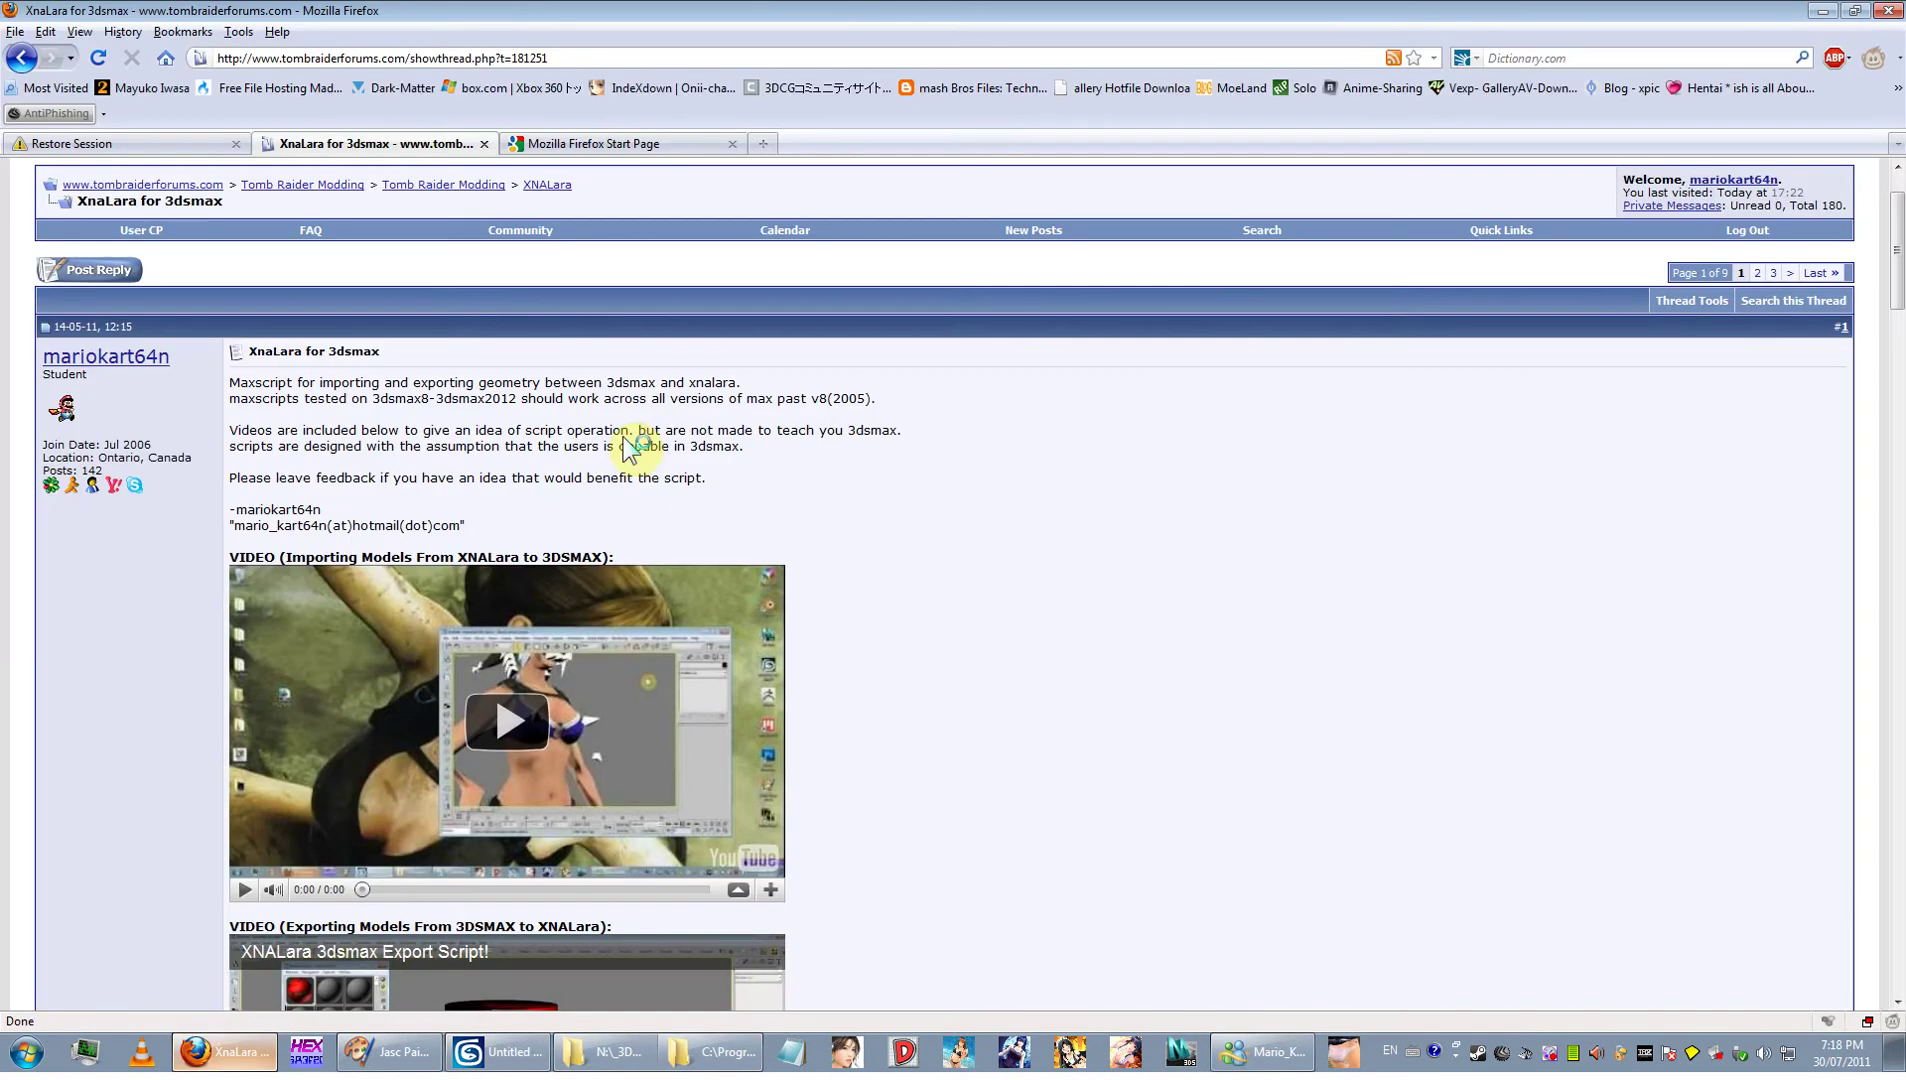
pyautogui.scroll(2, 535, 378)
pyautogui.click(545, 299)
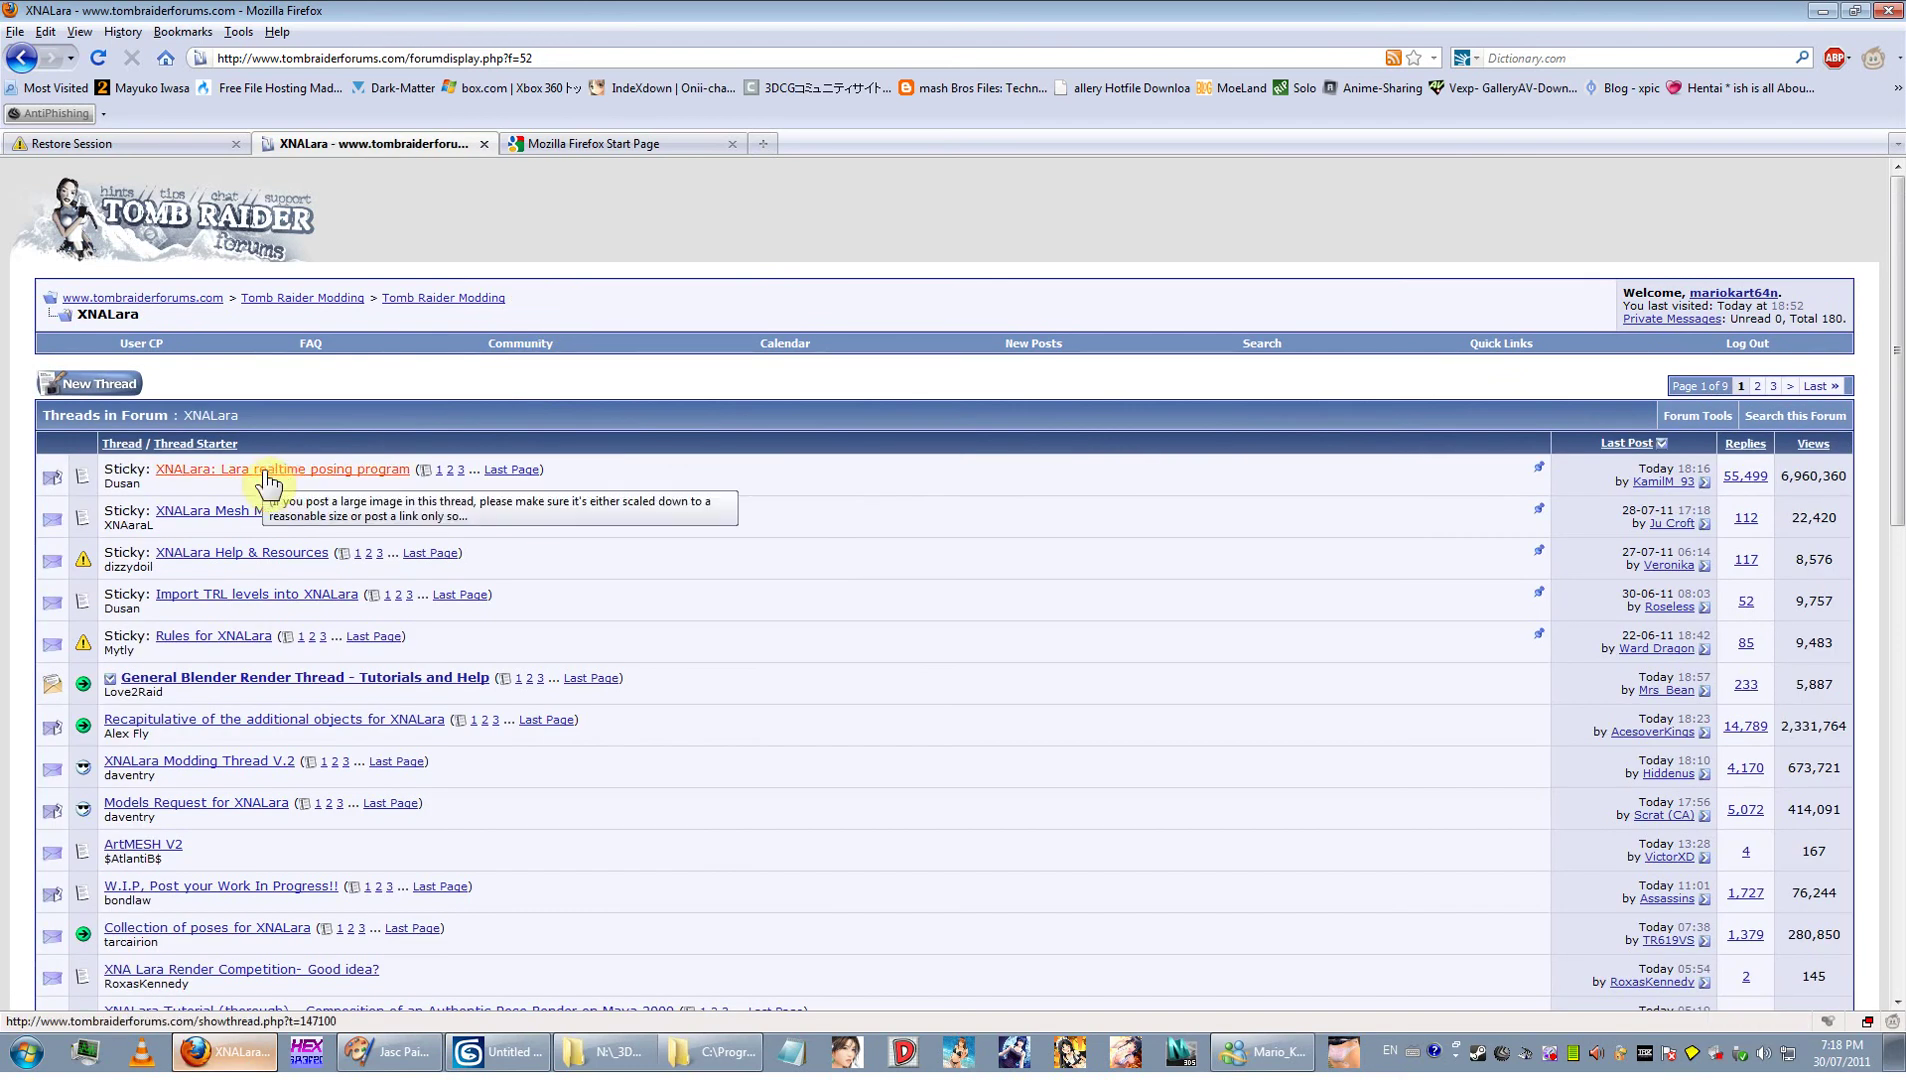
pyautogui.click(268, 481)
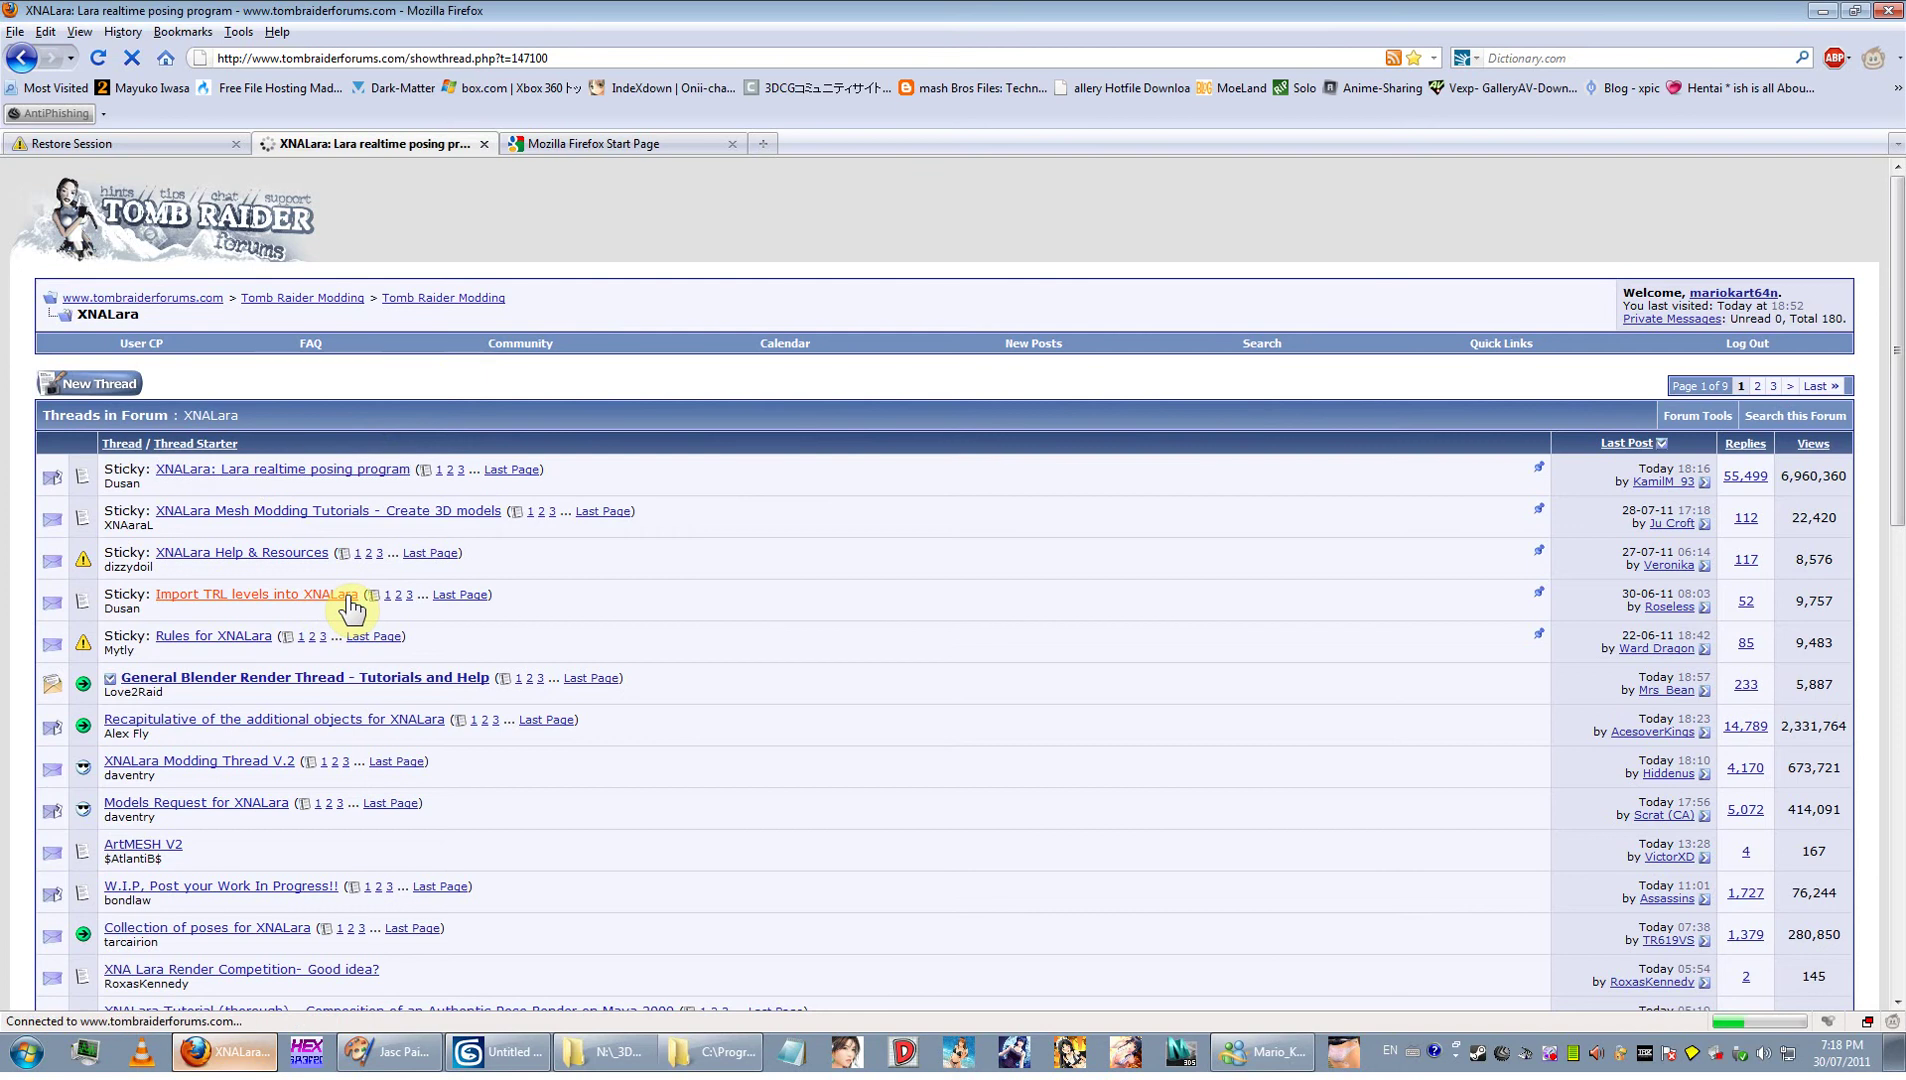
# Find the additional utilities section in the thread's first post and open its MediaFire download page.
pyautogui.scroll(-5, 405, 600)
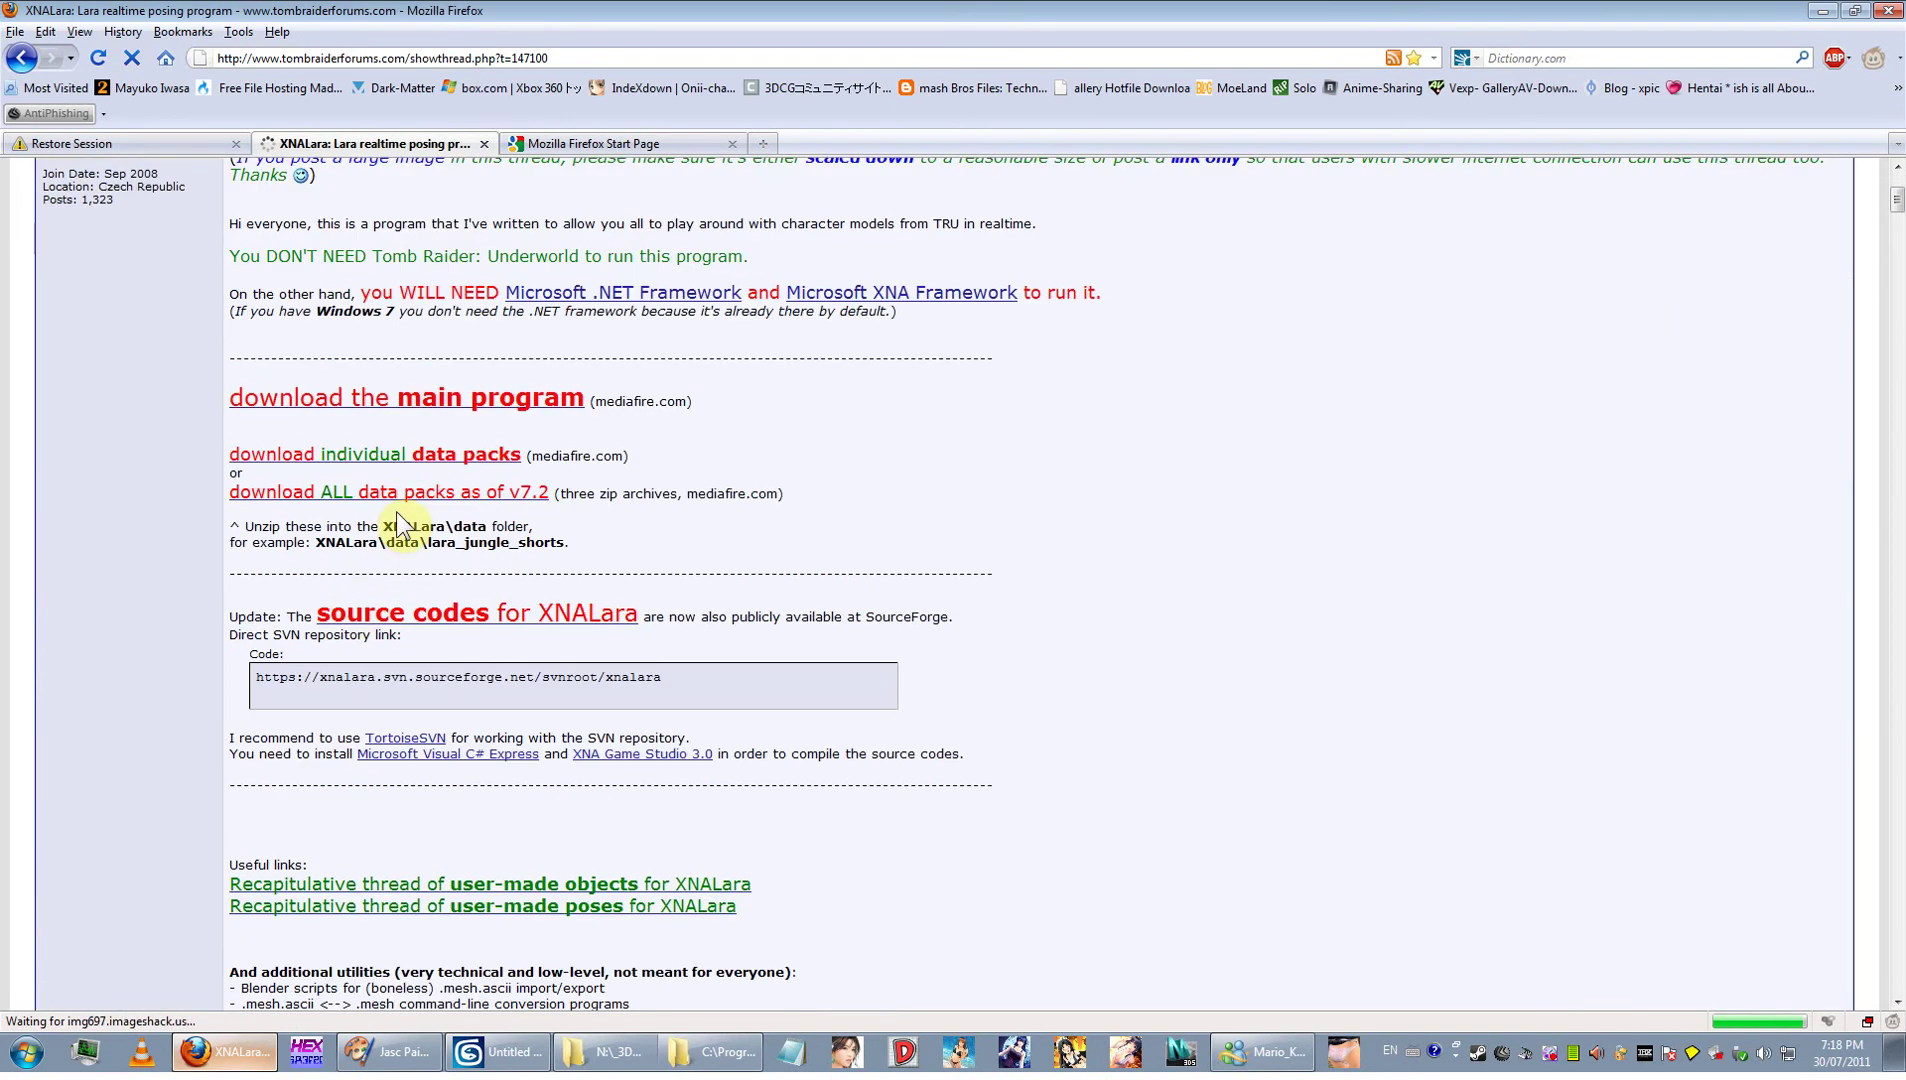
pyautogui.scroll(-4, 560, 700)
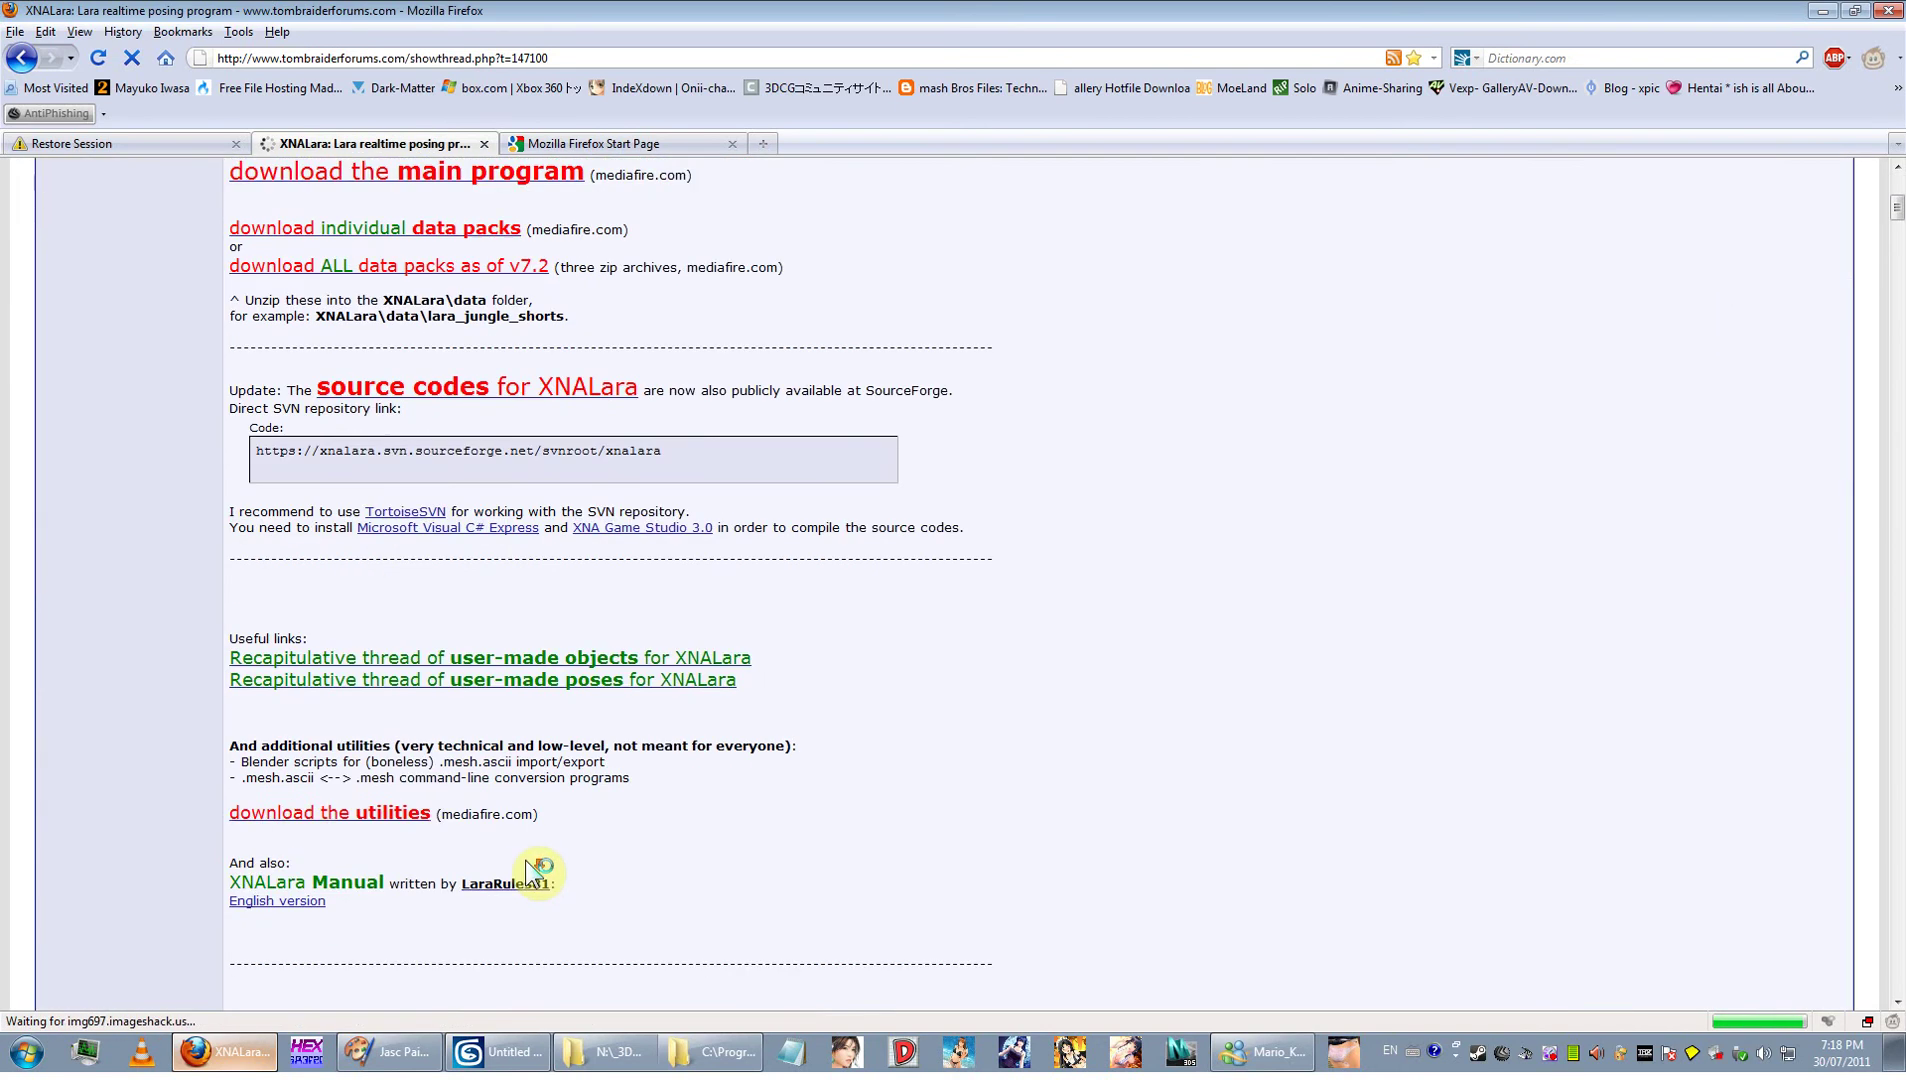
pyautogui.click(298, 822)
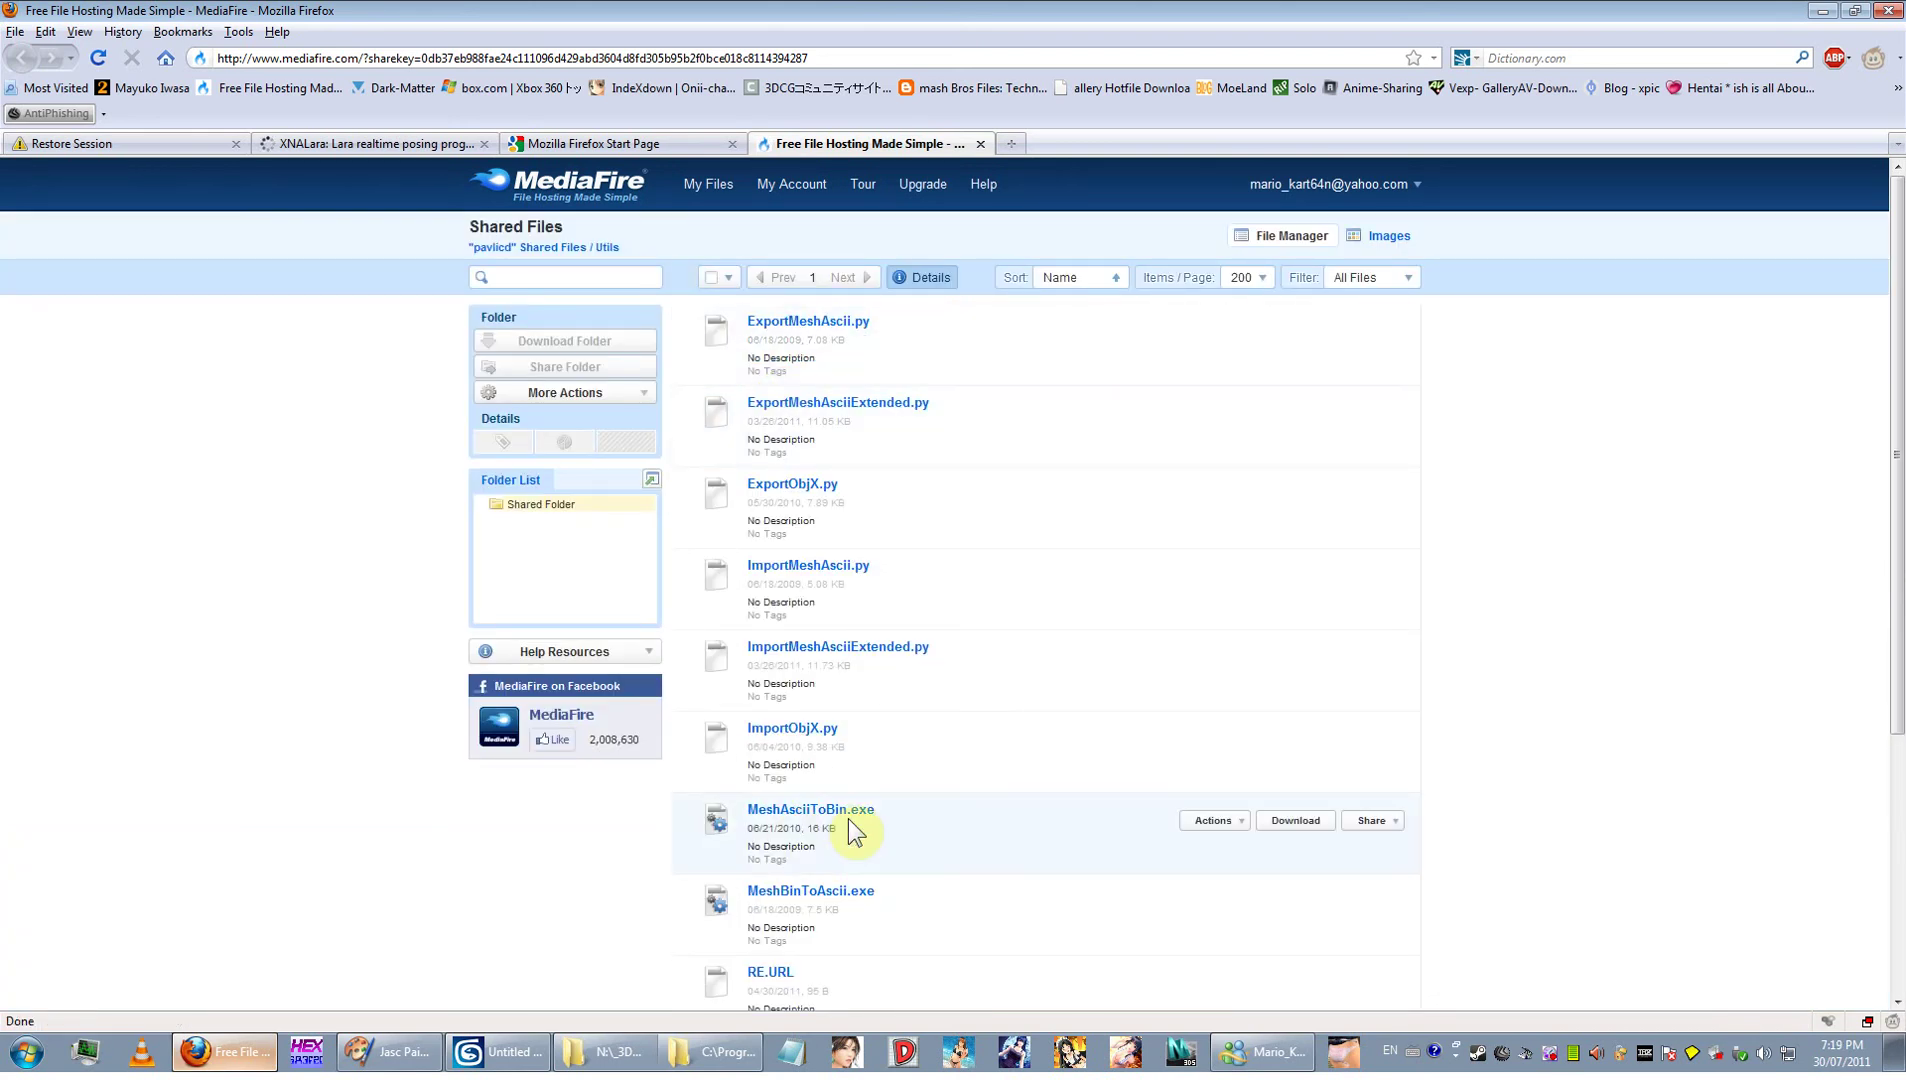
# Examine the MeshAsciiToBin.exe and MeshBinToAscii.exe entries in the shared Utils folder.
pyautogui.click(812, 812)
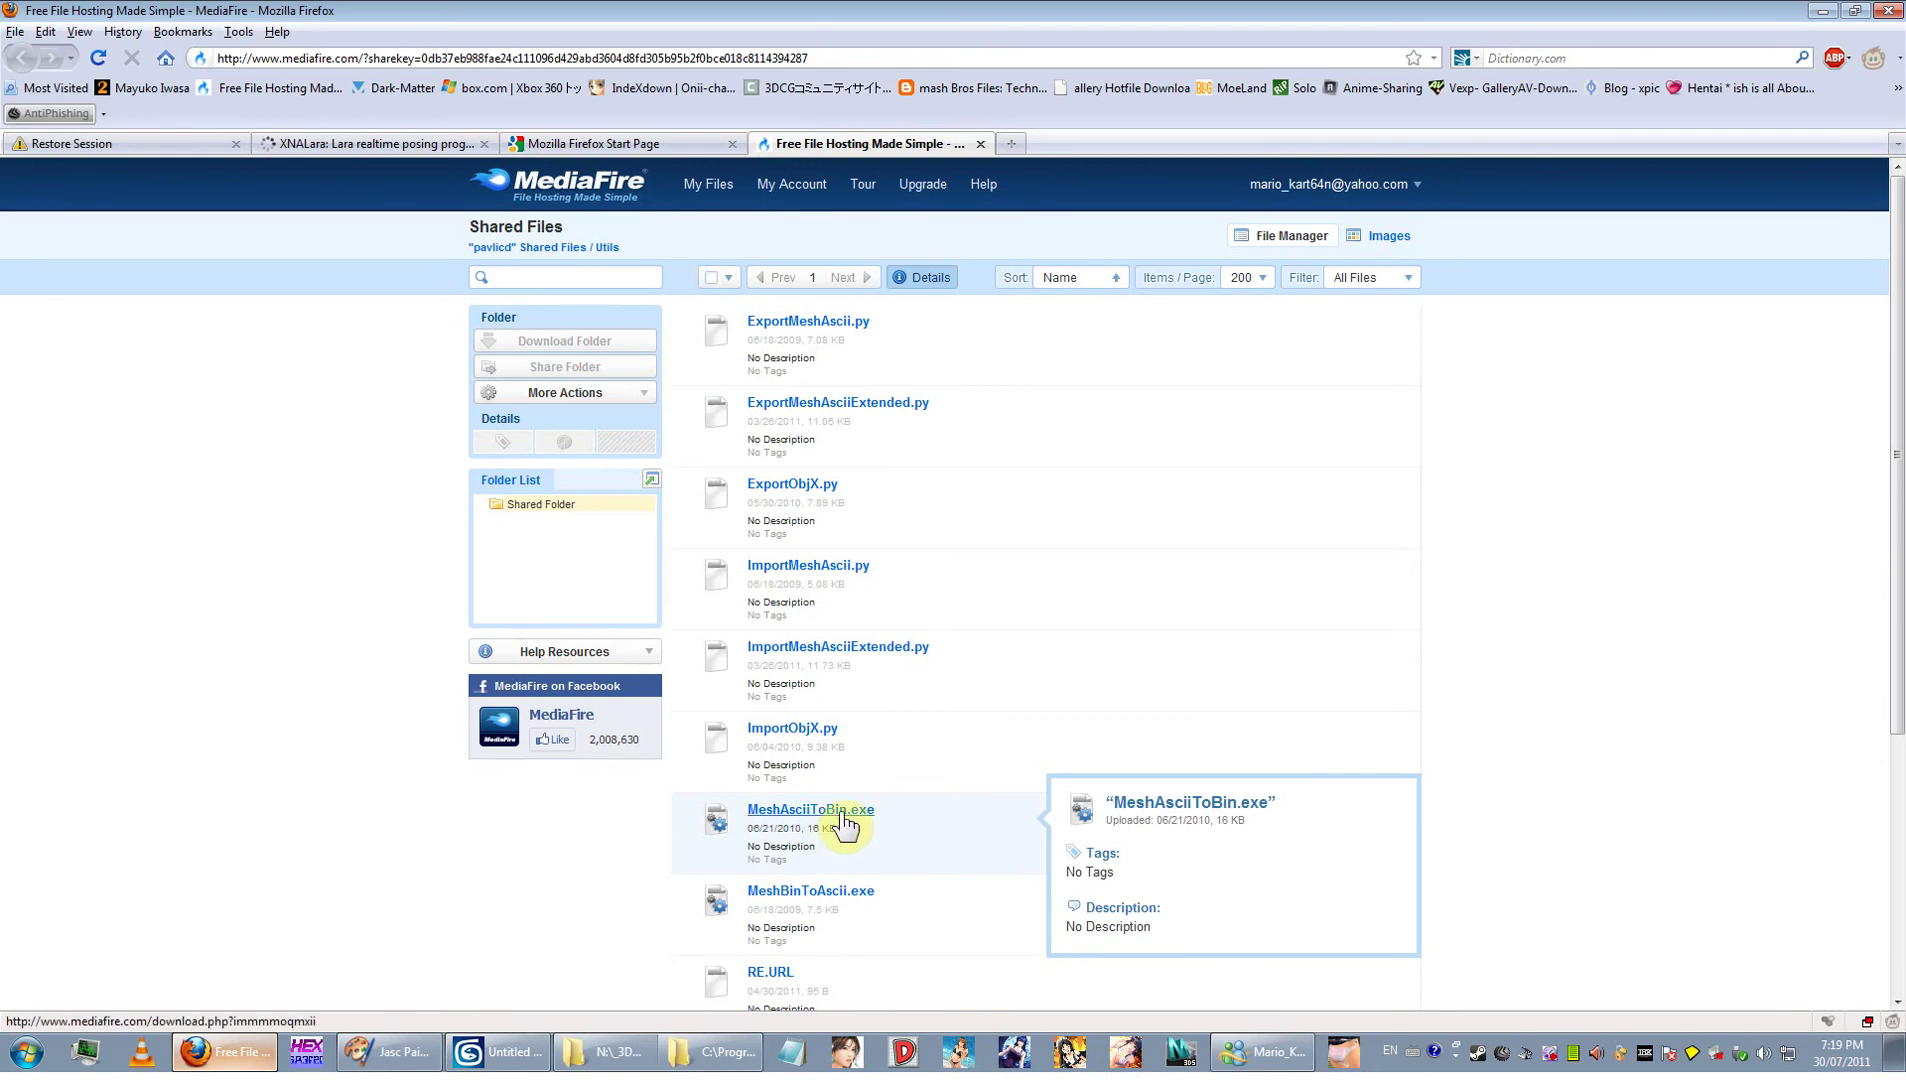
pyautogui.click(824, 904)
pyautogui.click(822, 900)
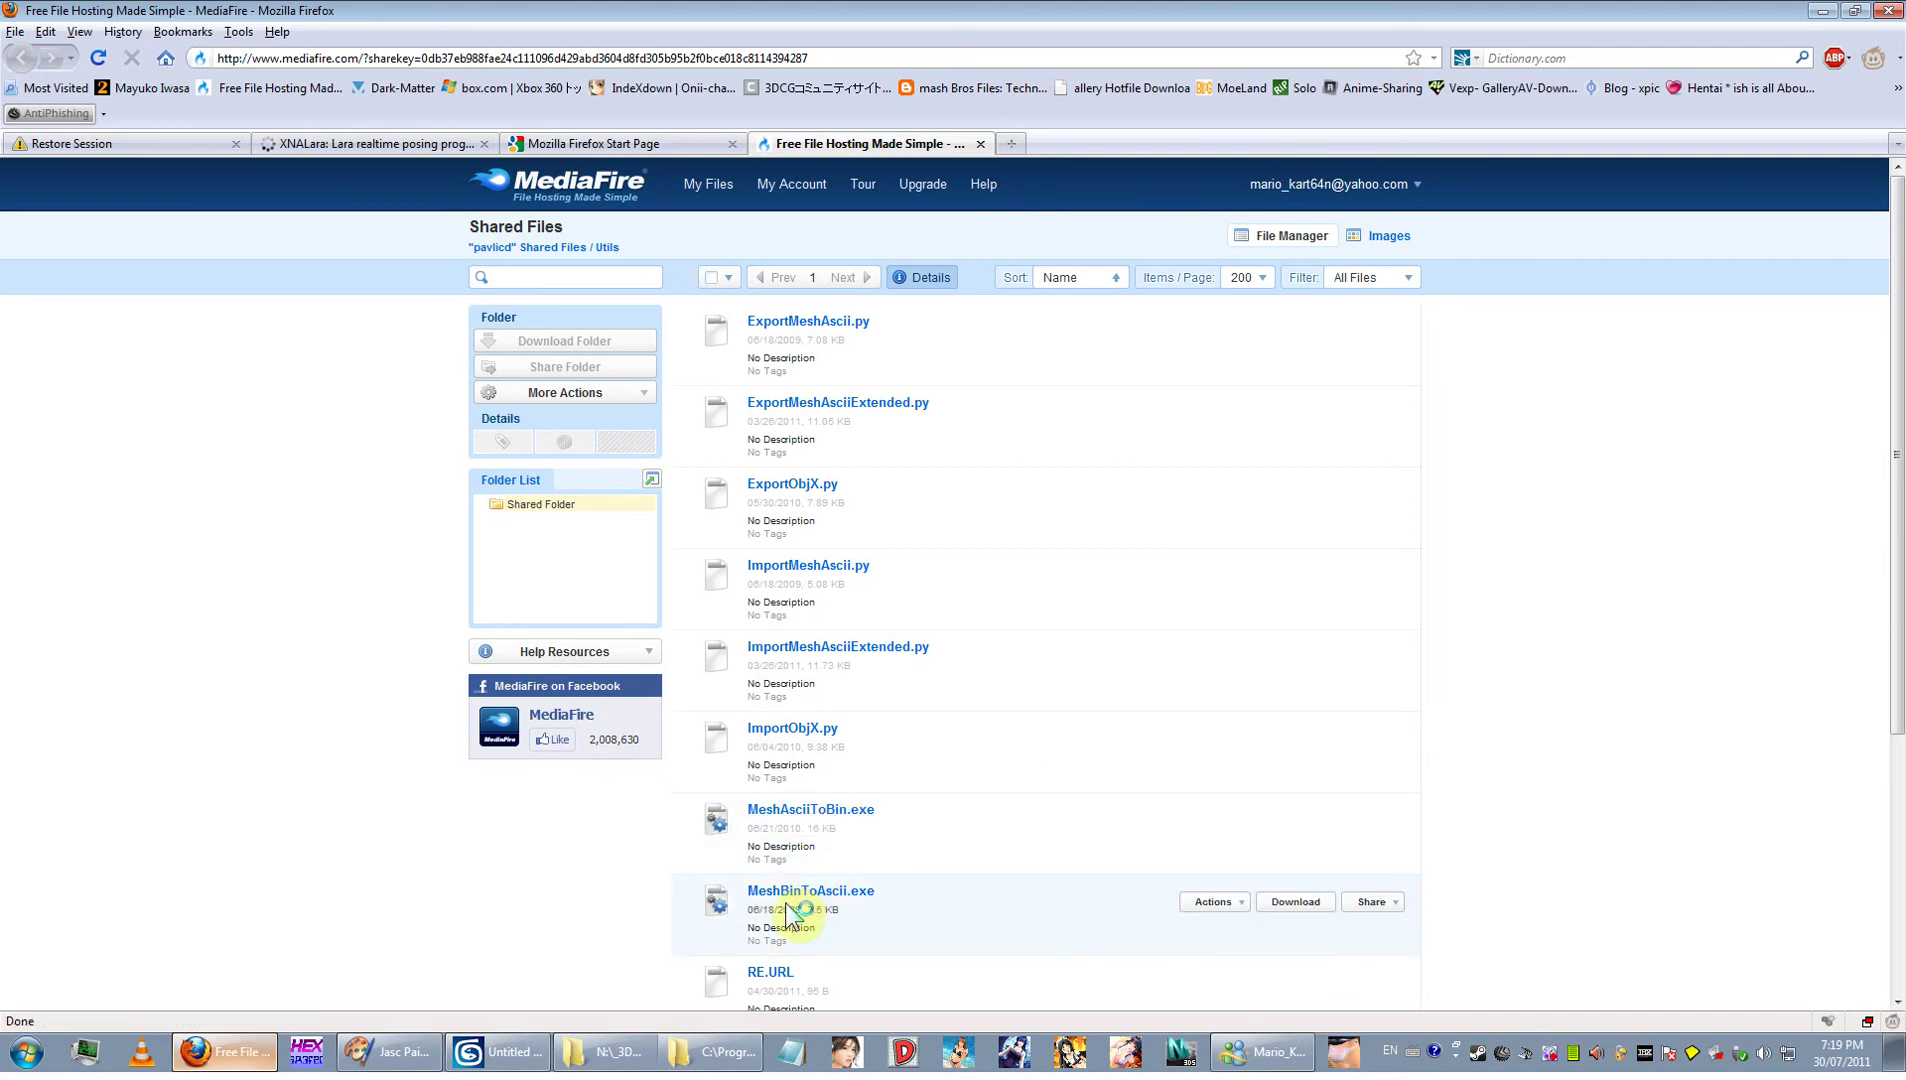
pyautogui.moveTo(785, 818)
pyautogui.moveTo(785, 900)
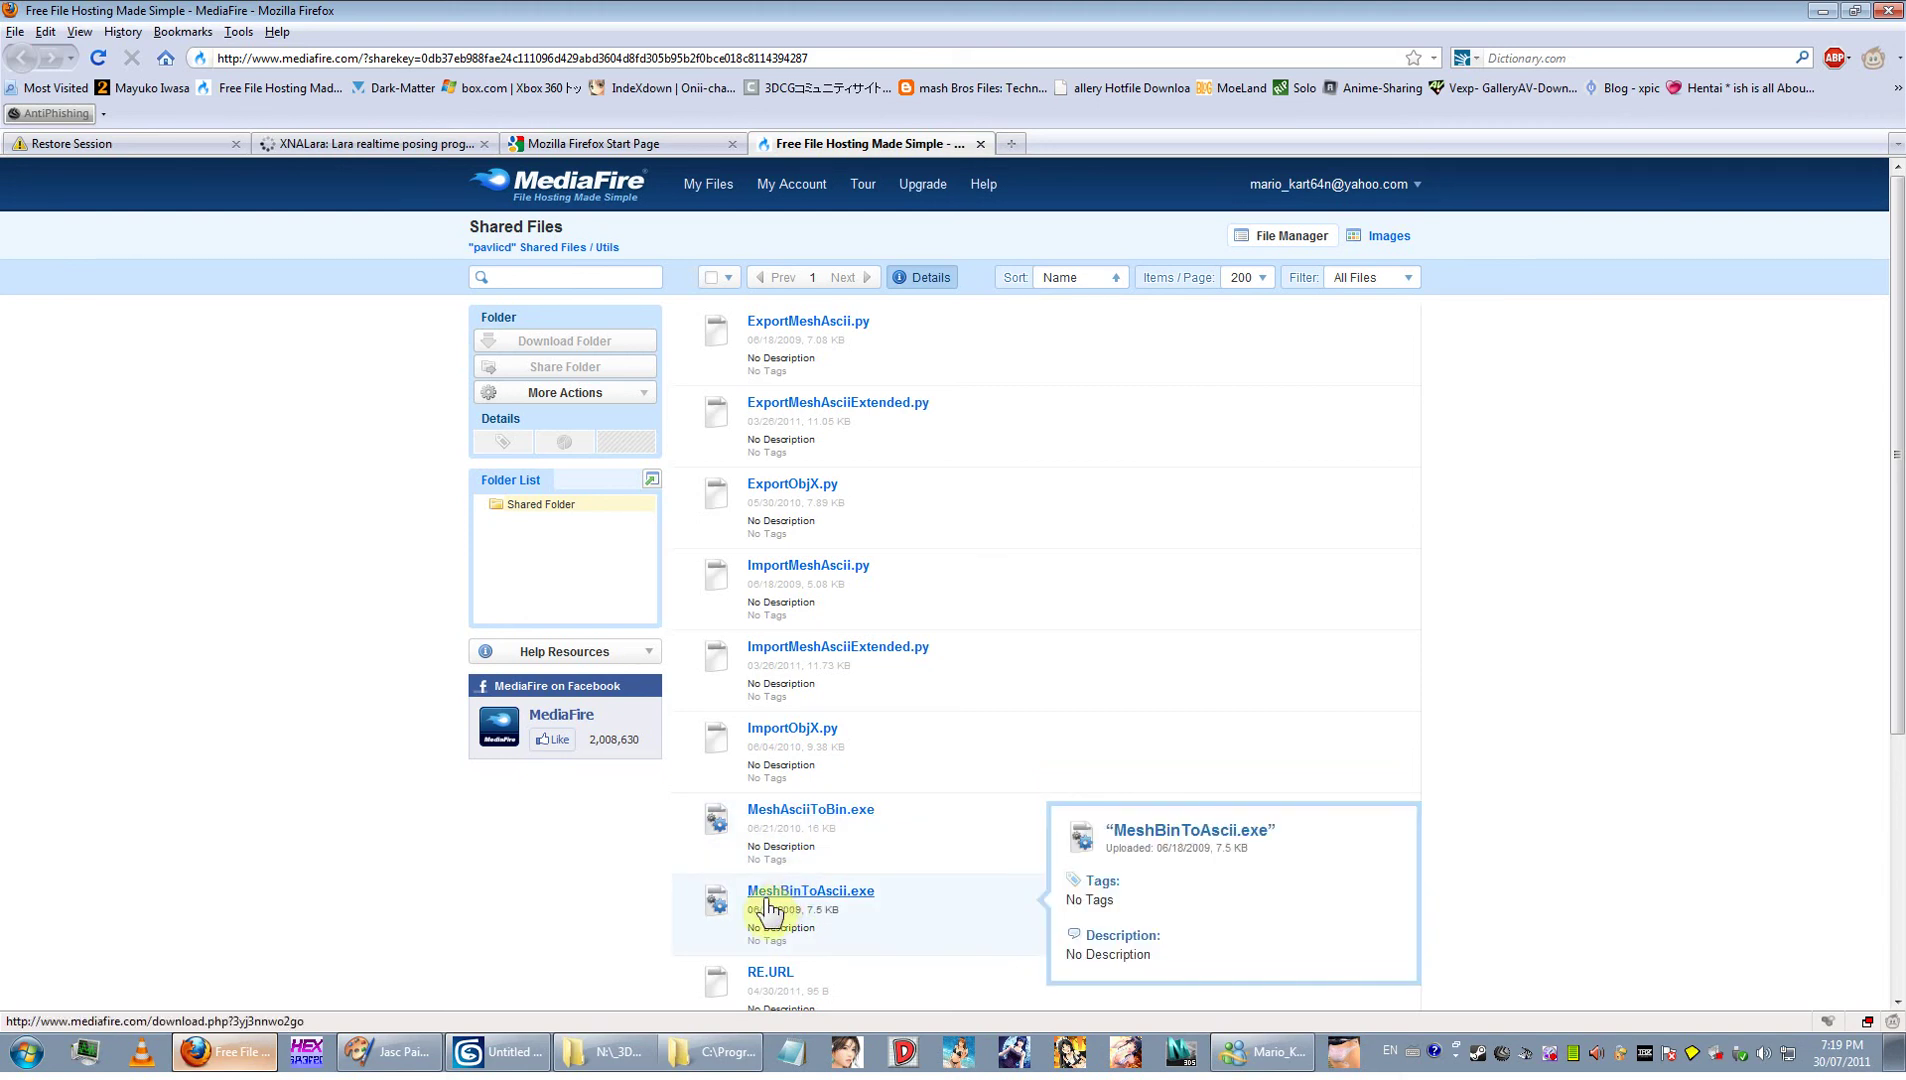